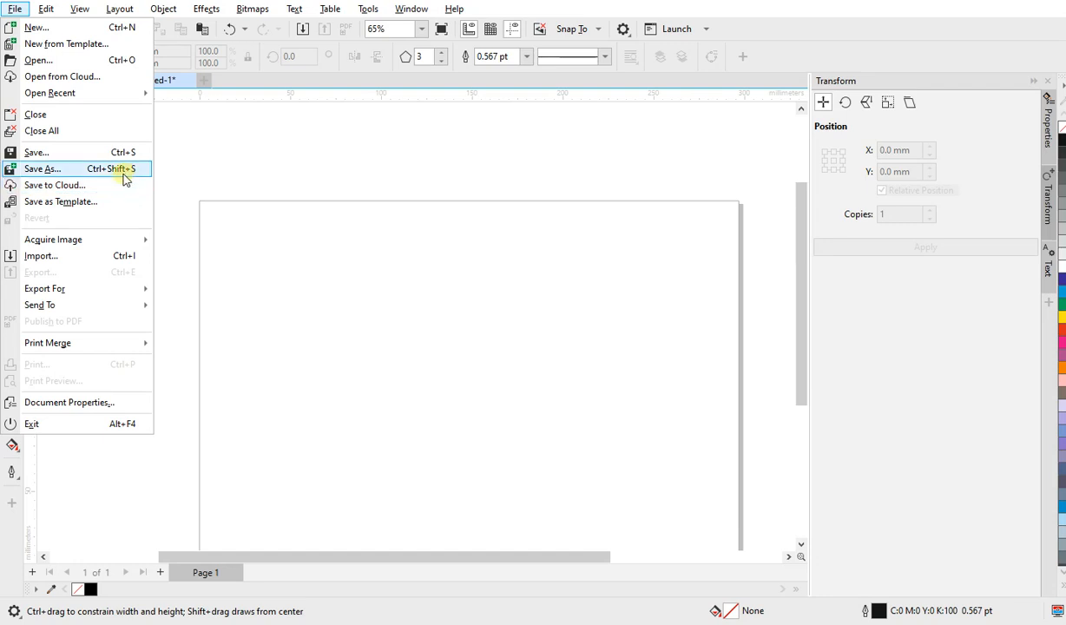
# Import 3. Леопард.jpg from the Pictures subfolder Фоновые изображения рабочего стола and place it at original size near the page's upper-left corner
pyautogui.click(73, 257)
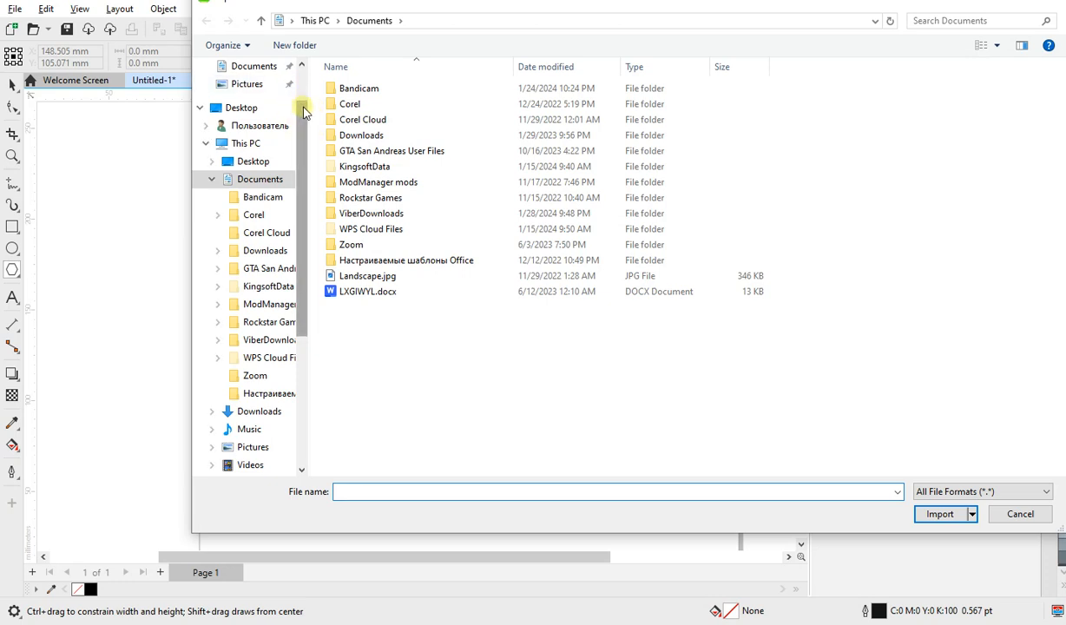
pyautogui.scroll(1, 301, 101)
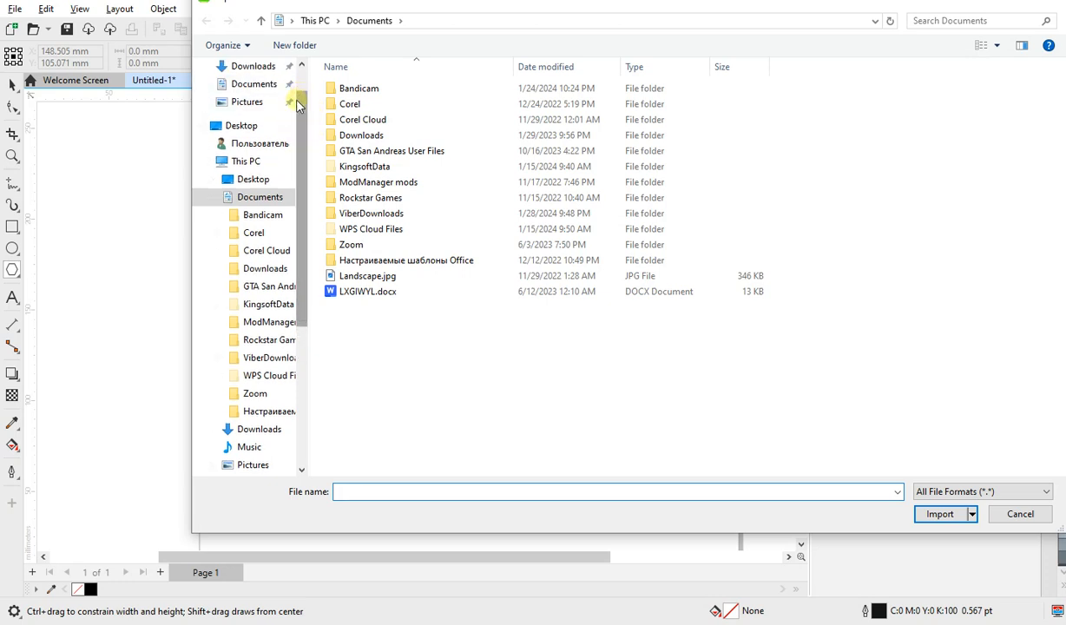
pyautogui.click(248, 102)
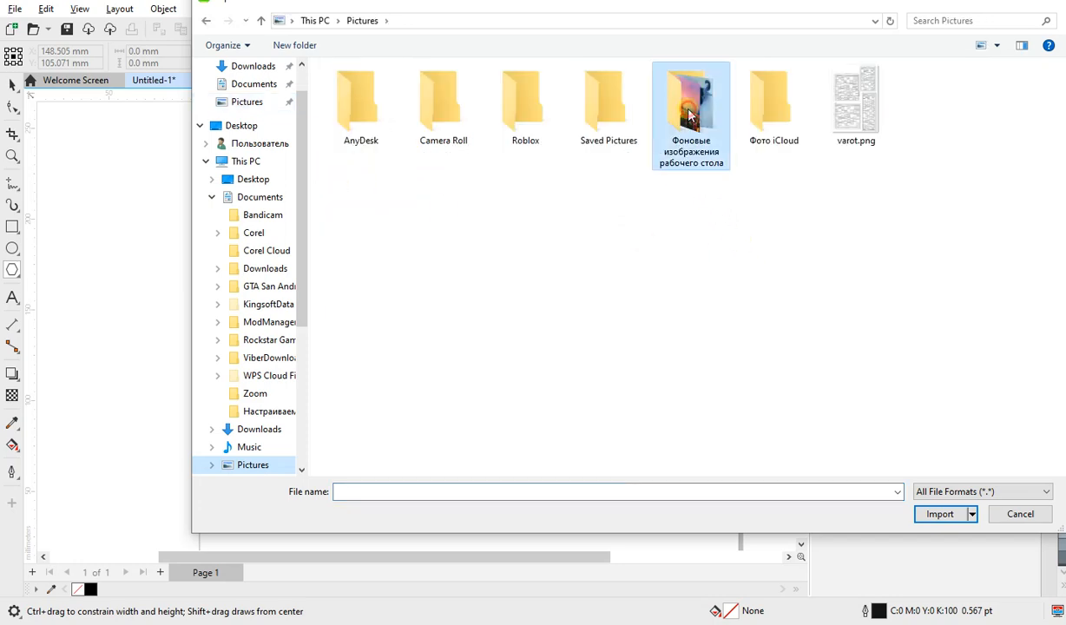
pyautogui.doubleClick(691, 116)
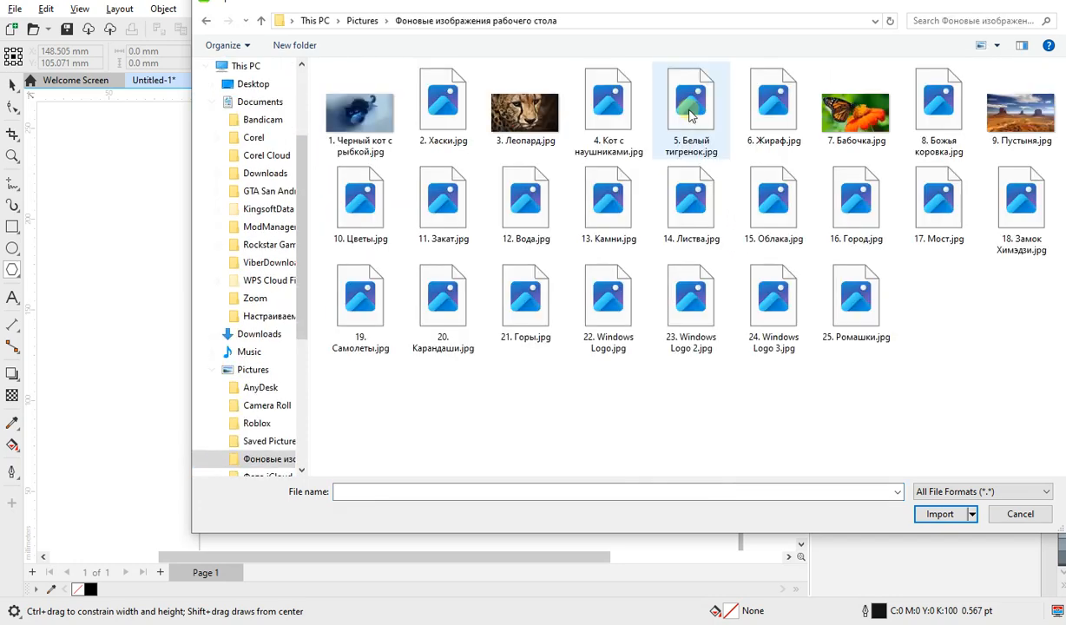
pyautogui.doubleClick(555, 123)
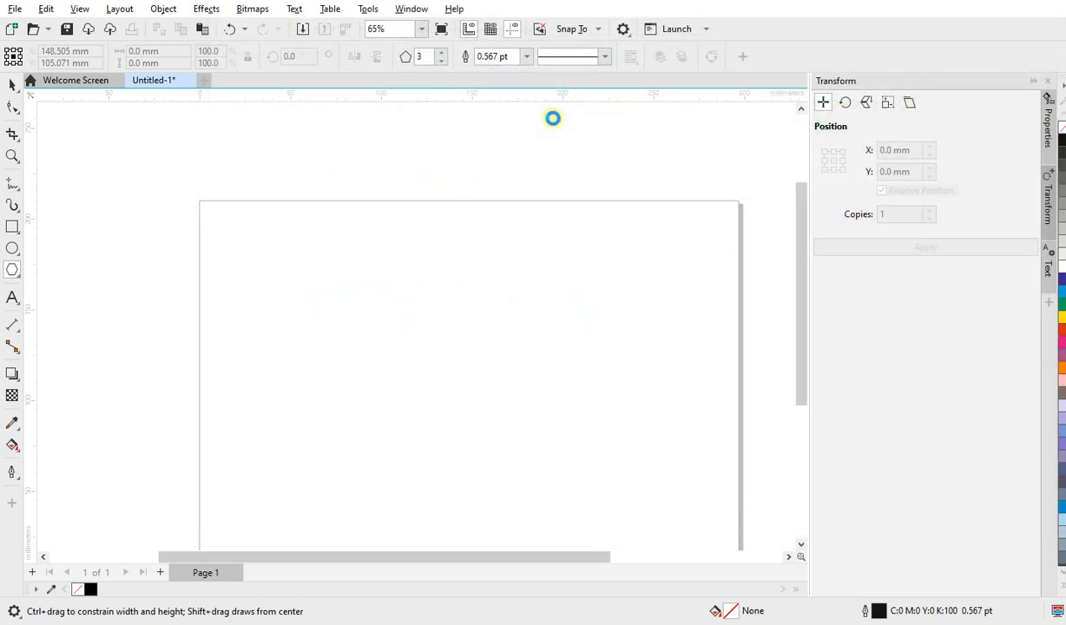
pyautogui.click(223, 224)
# Scale the leopard image down proportionally to about 250 × 141 mm and move it to the middle of the page
pyautogui.scroll(-1, 278, 232)
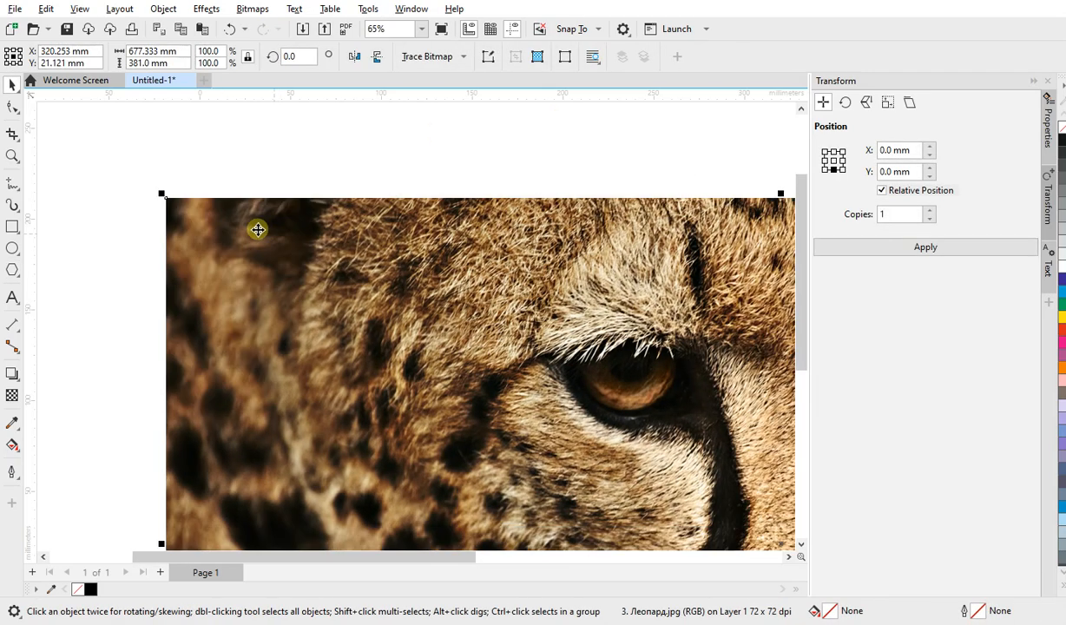
pyautogui.scroll(-2, 193, 206)
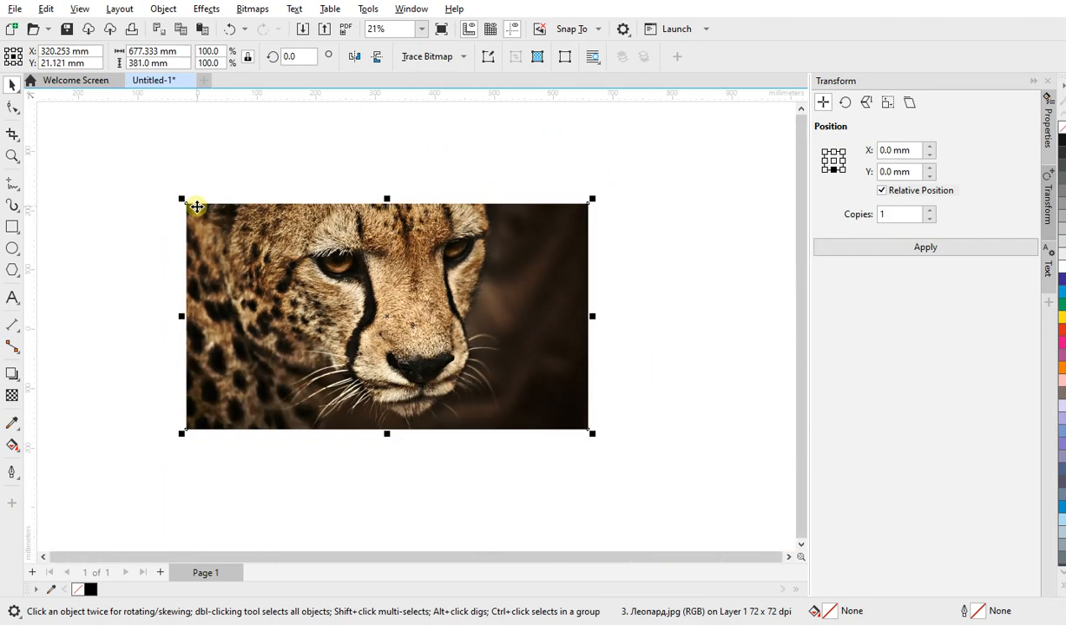
pyautogui.moveTo(179, 198); pyautogui.dragTo(397, 321)
pyautogui.moveTo(469, 360); pyautogui.dragTo(264, 244)
pyautogui.moveTo(386, 314); pyautogui.dragTo(336, 292)
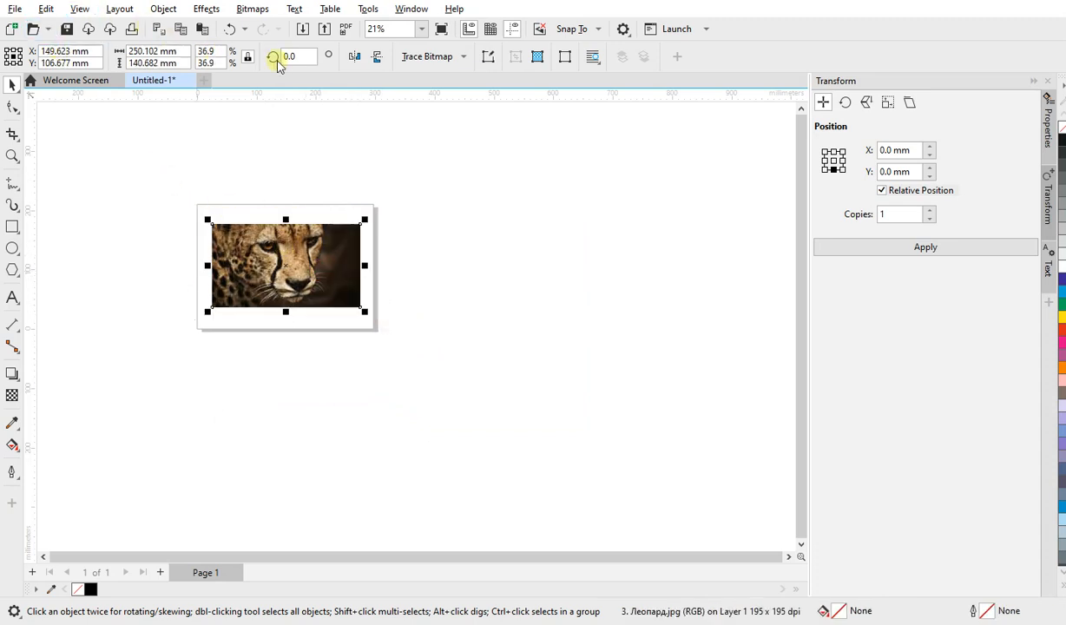
pyautogui.click(326, 30)
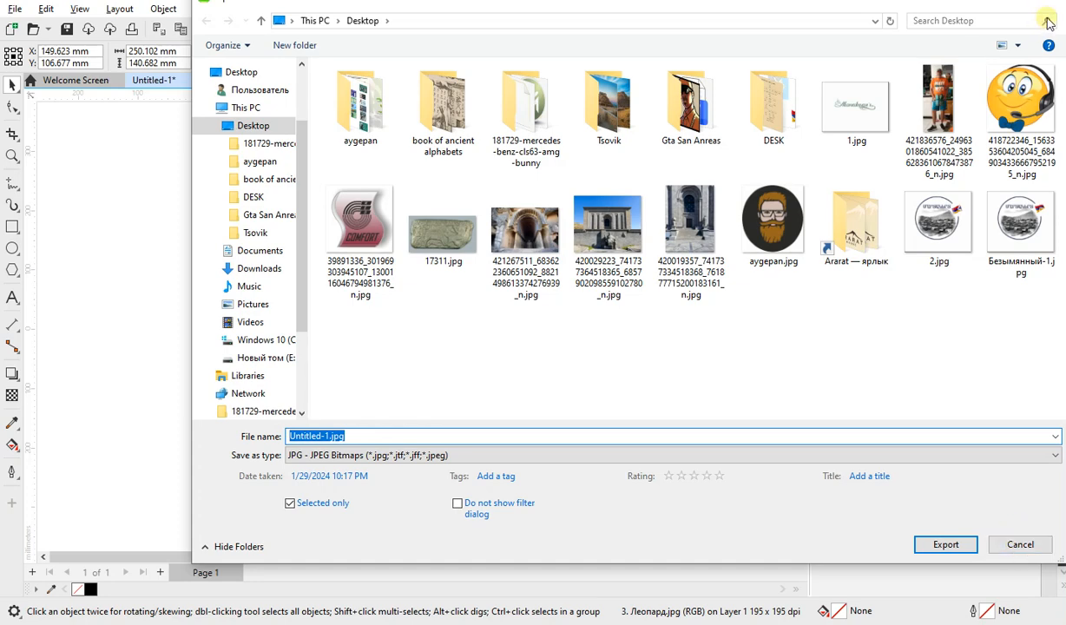
pyautogui.click(1022, 544)
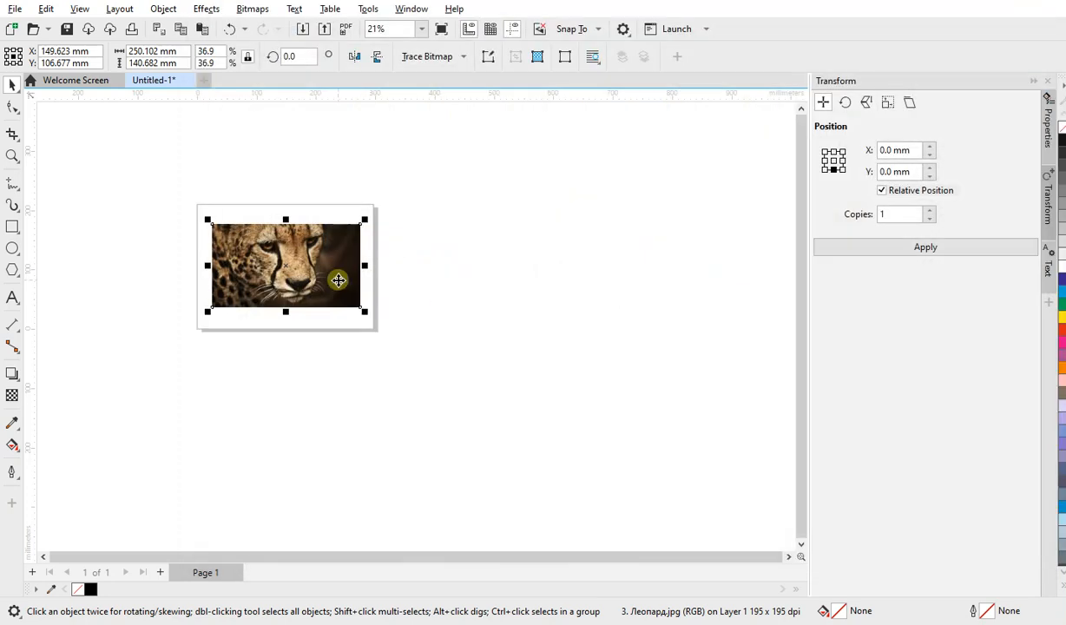
pyautogui.click(15, 11)
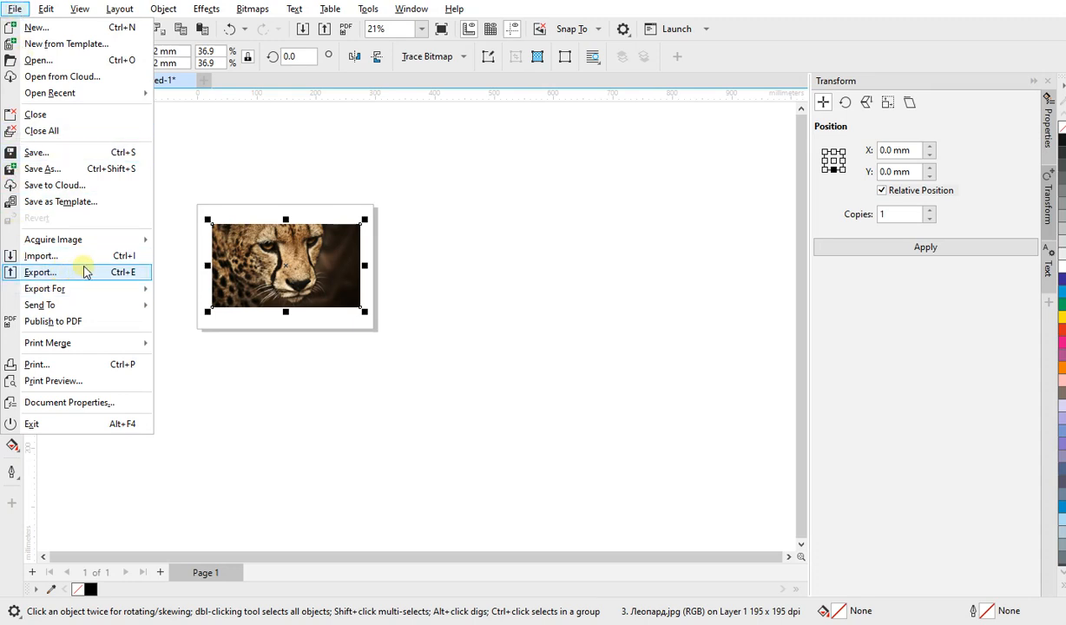
pyautogui.click(221, 126)
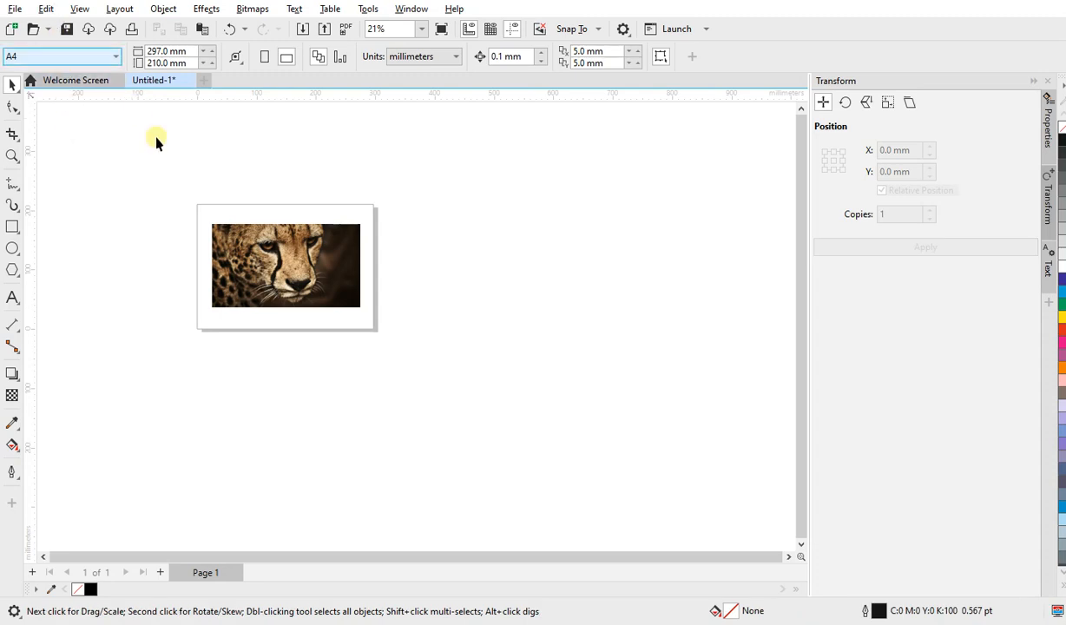
pyautogui.click(45, 8)
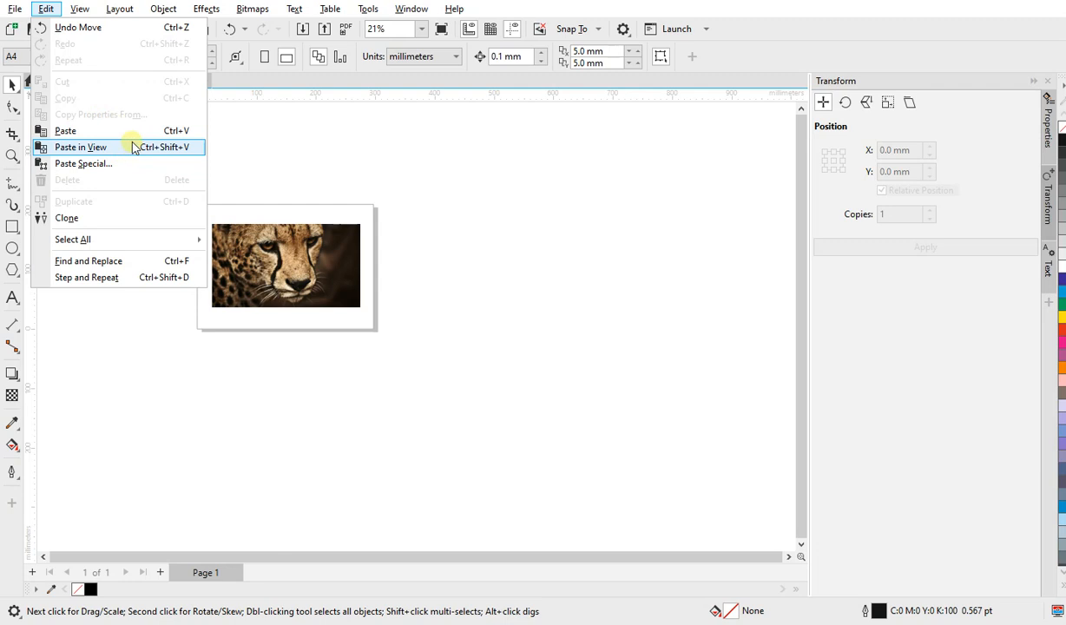
# Select the leopard image, undo its last move and redo it
pyautogui.click(345, 271)
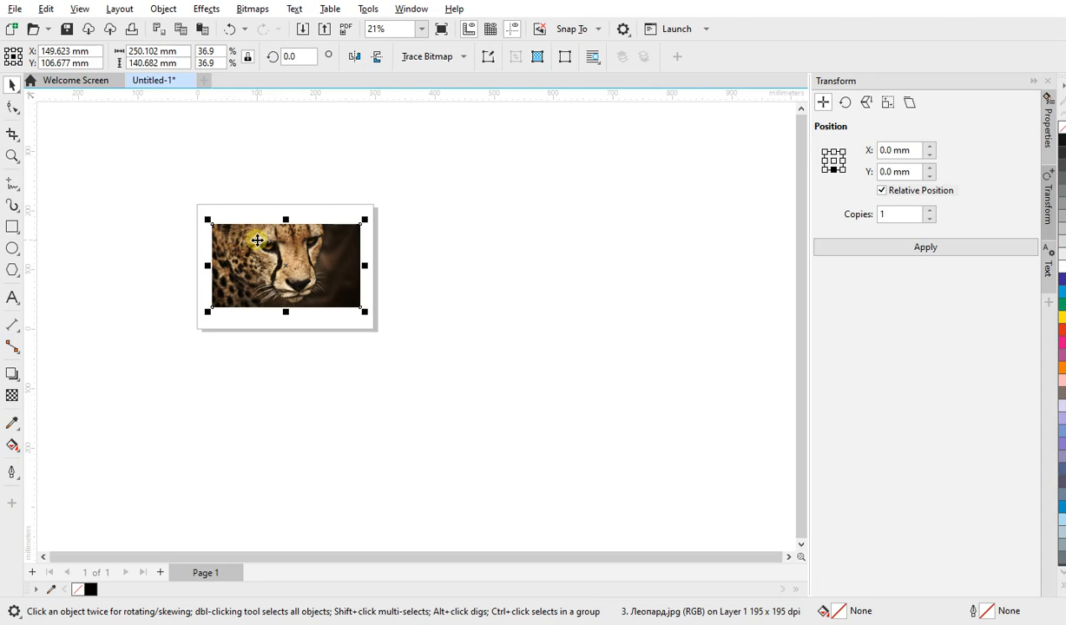
pyautogui.click(227, 32)
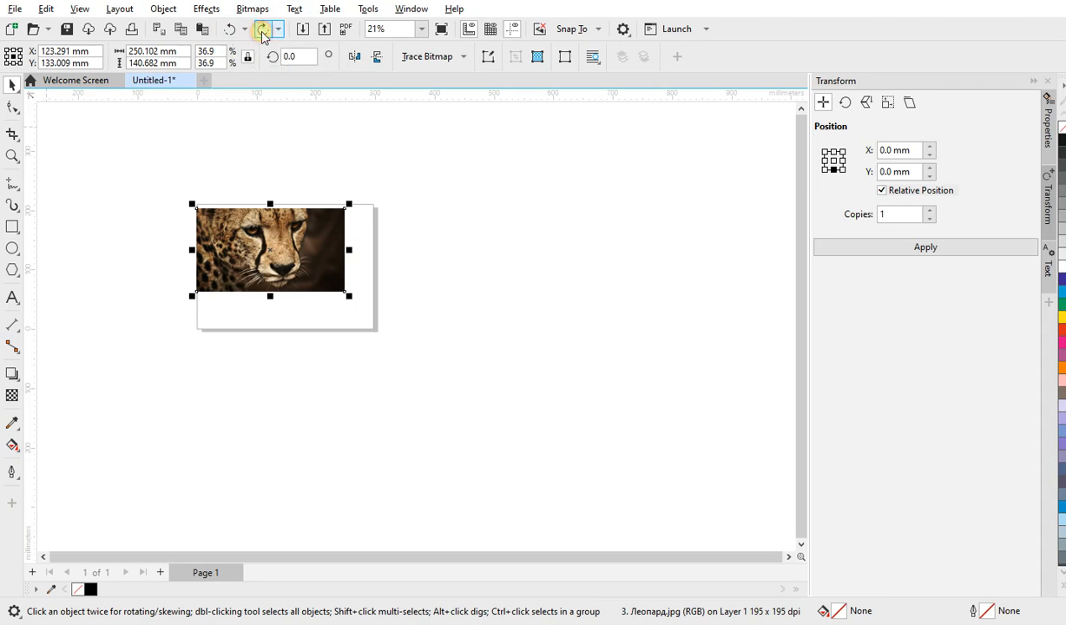
pyautogui.click(263, 33)
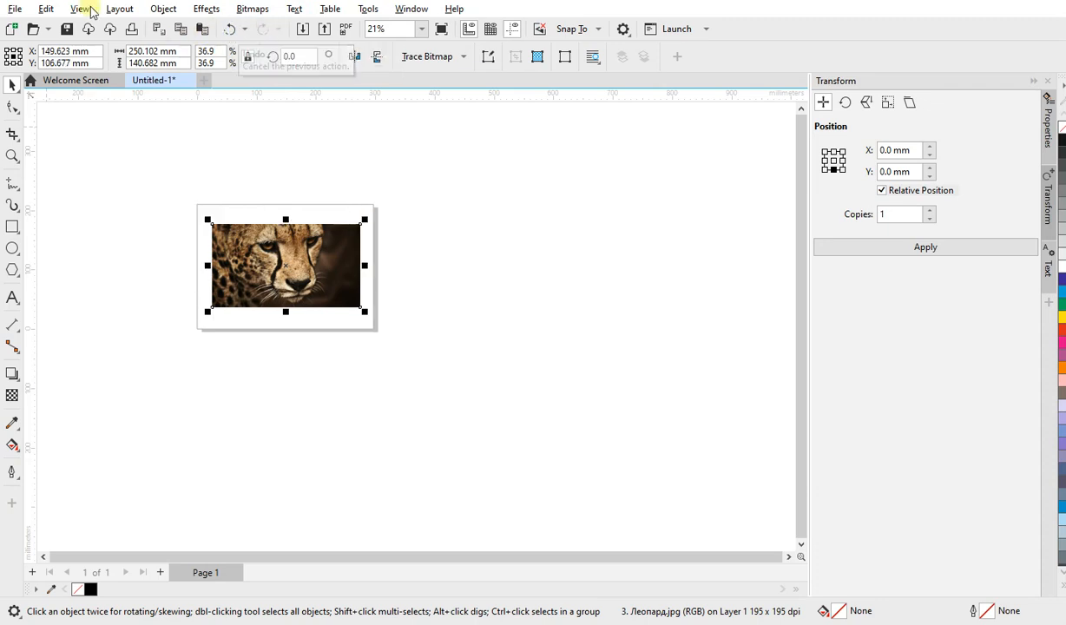
# Cut the leopard image from the page and paste it back
pyautogui.click(47, 9)
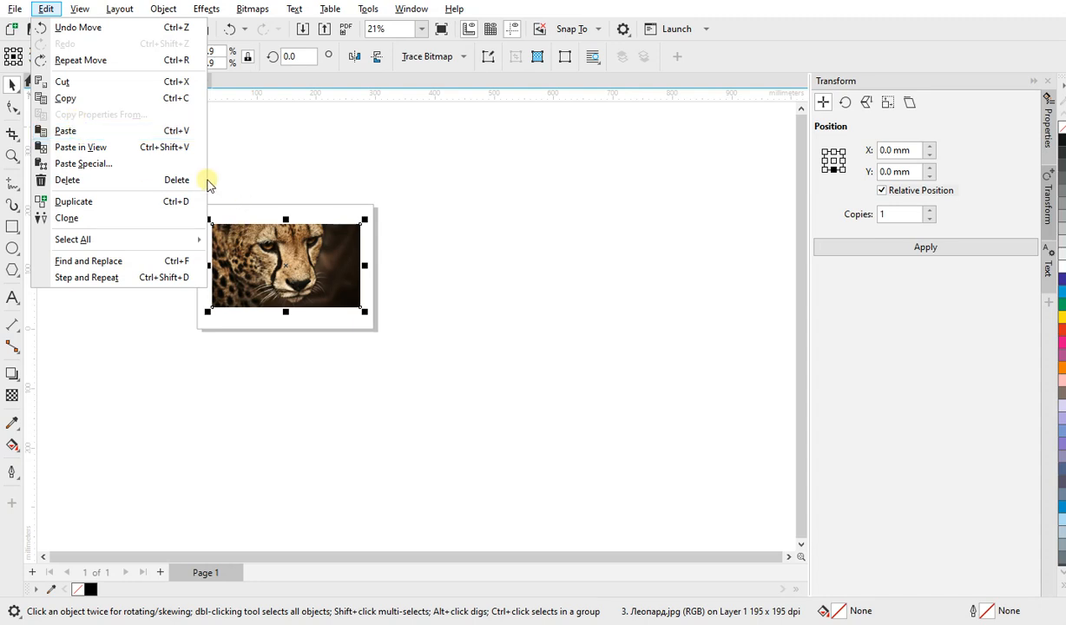
pyautogui.click(307, 148)
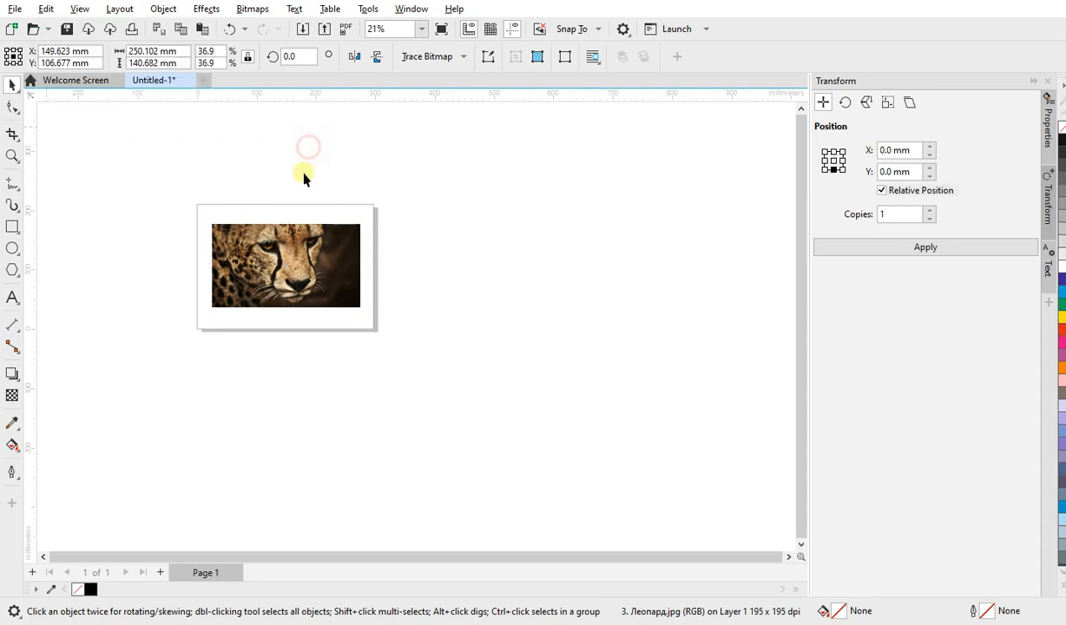
pyautogui.click(265, 251)
pyautogui.click(80, 9)
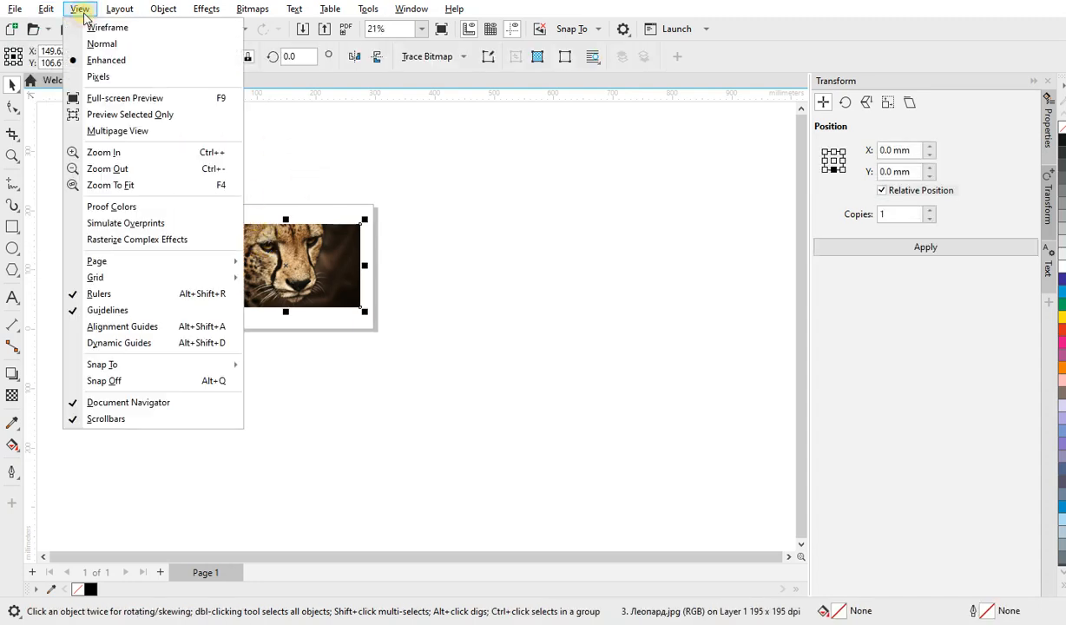
pyautogui.moveTo(46, 10)
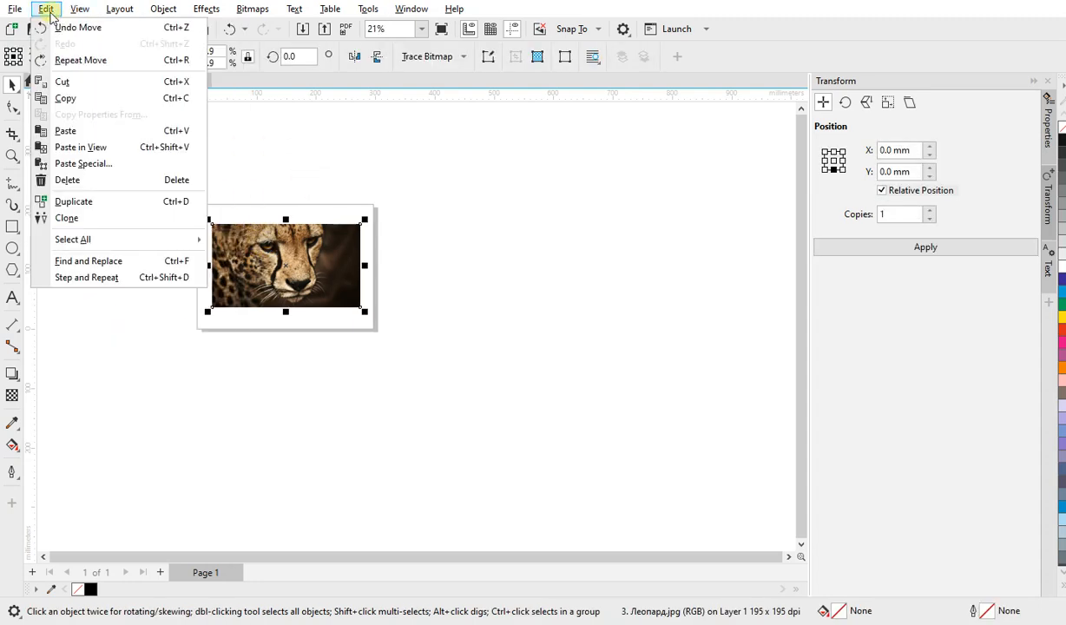
pyautogui.click(93, 80)
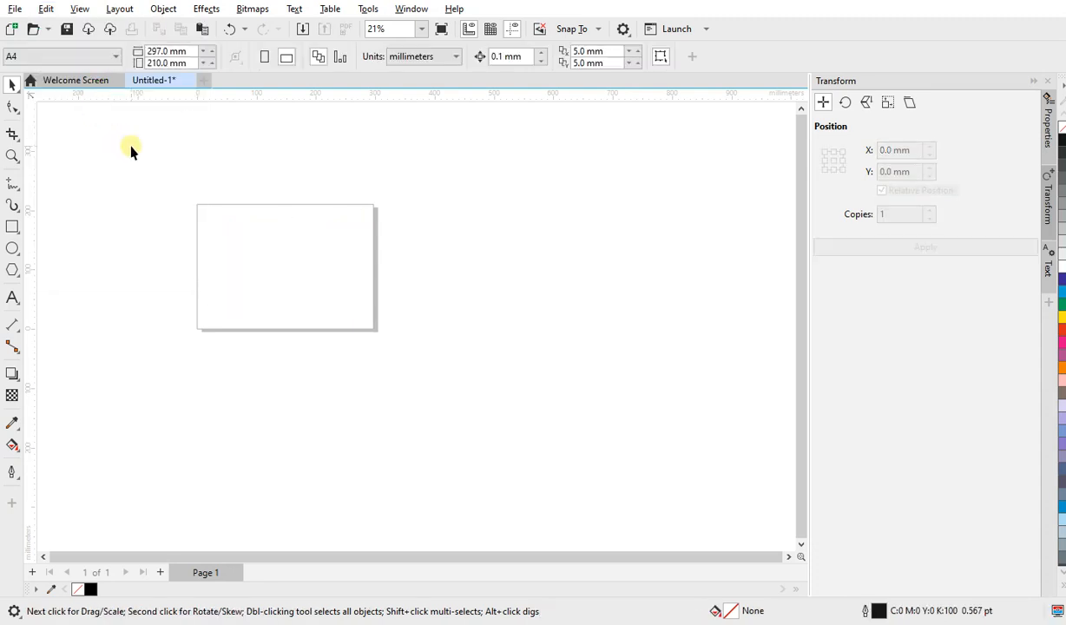
pyautogui.click(49, 9)
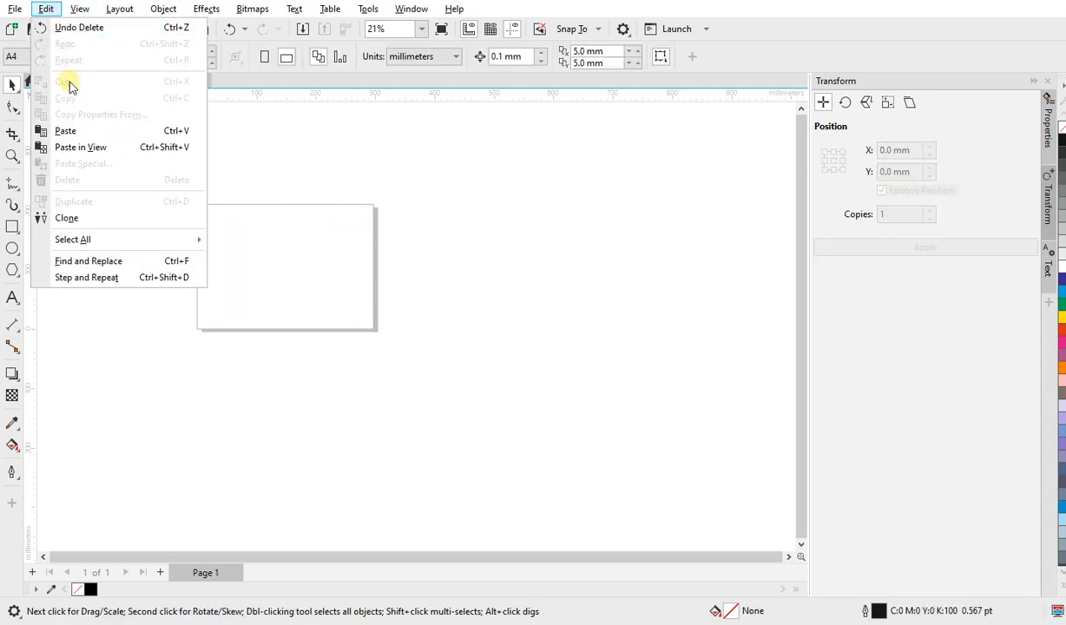
pyautogui.click(76, 130)
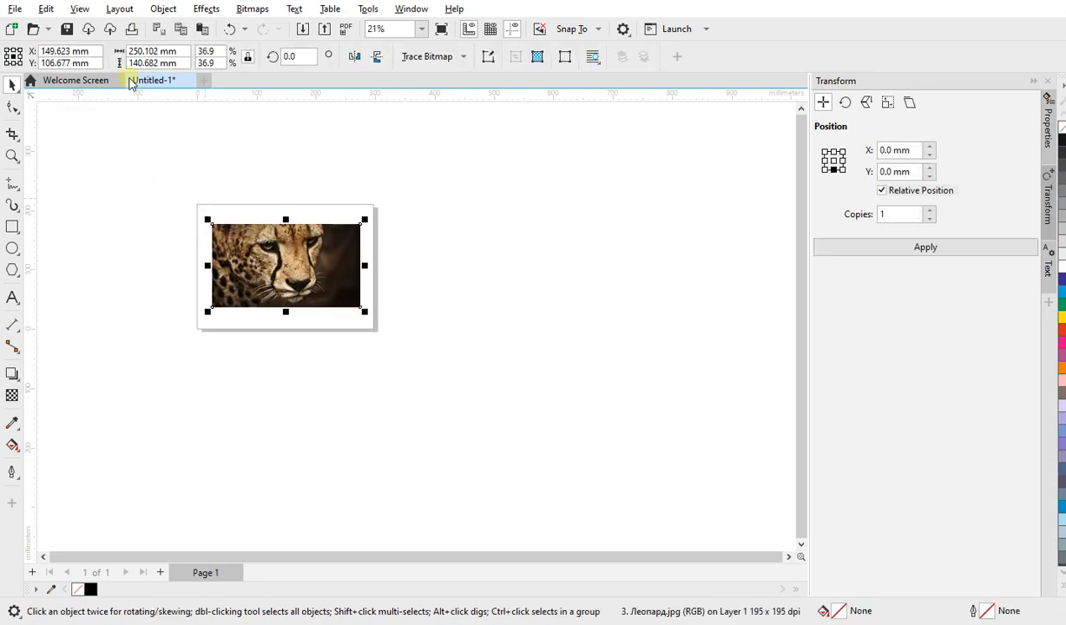
# Copy and paste the leopard image, and move the copy below and right of the page to about X 350 mm, Y -48 mm
pyautogui.click(46, 9)
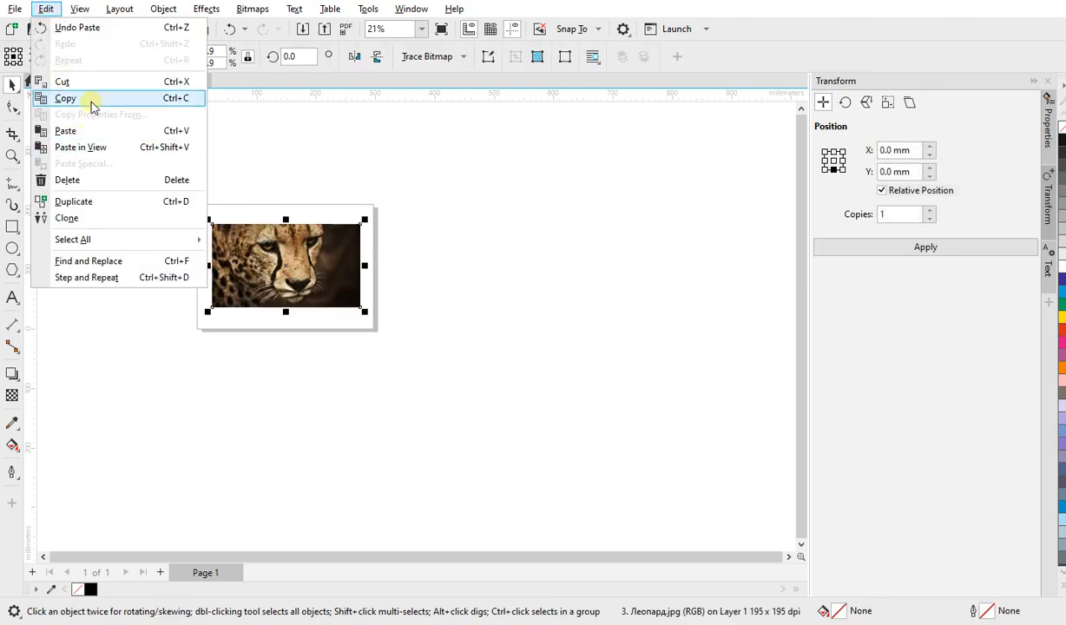
pyautogui.click(87, 99)
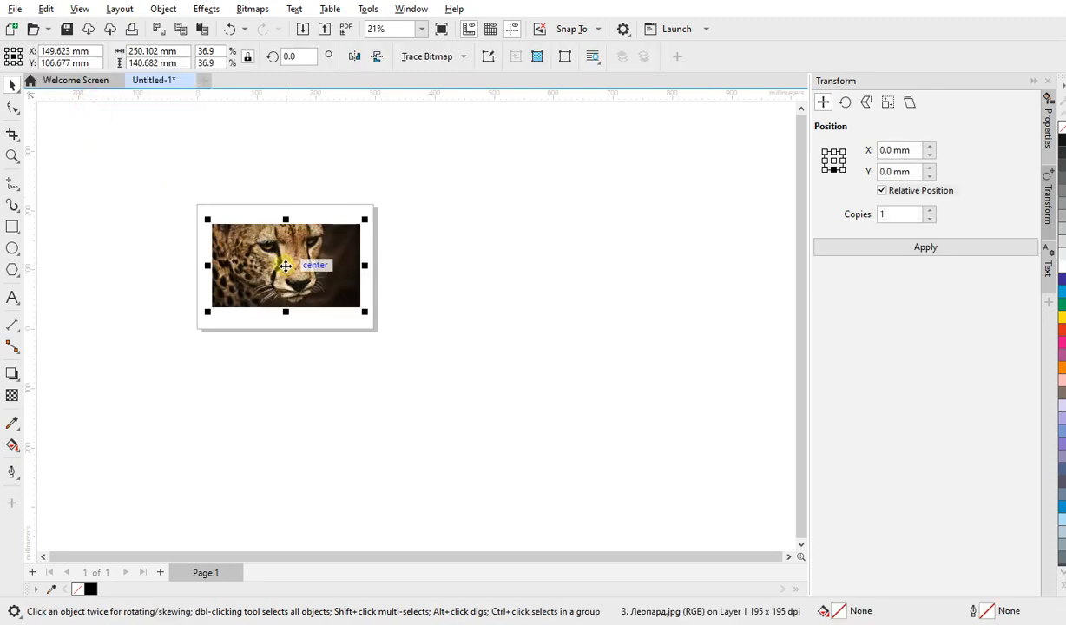
pyautogui.click(46, 9)
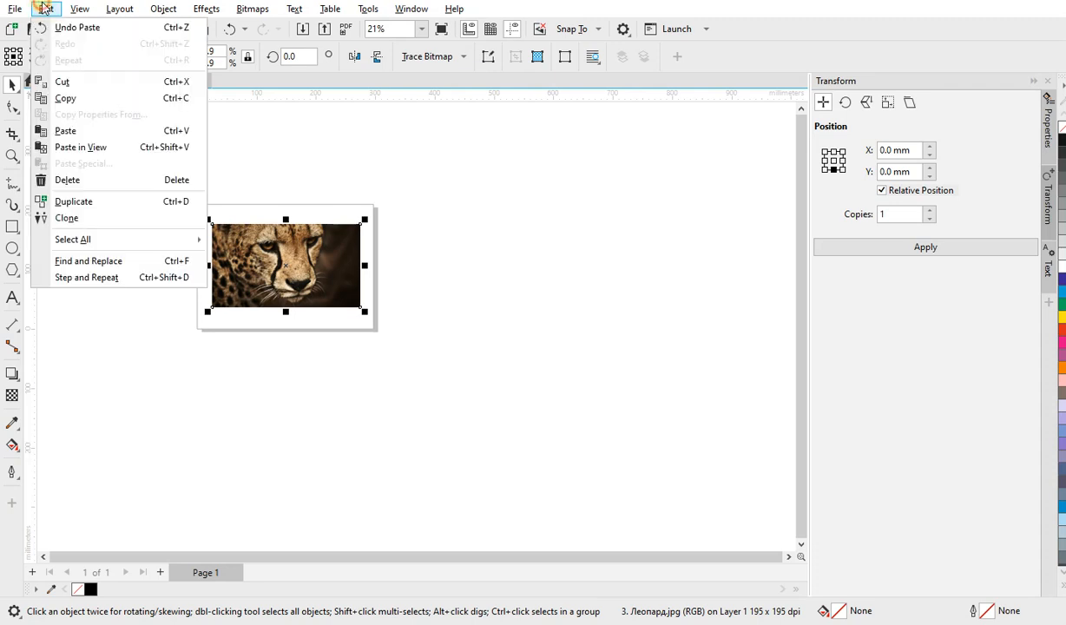
pyautogui.click(65, 131)
pyautogui.moveTo(266, 262); pyautogui.dragTo(382, 355)
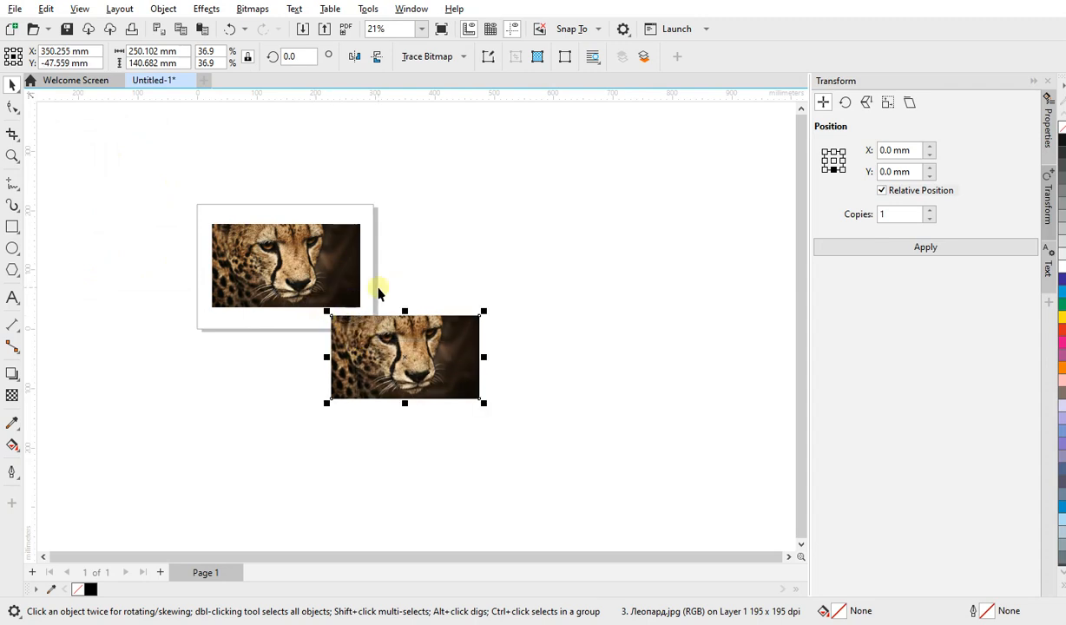
# Reposition the original image to about X 133 mm, Y 114 mm and the copy to about X 265 mm, Y -34 mm
pyautogui.moveTo(283, 268); pyautogui.dragTo(273, 262)
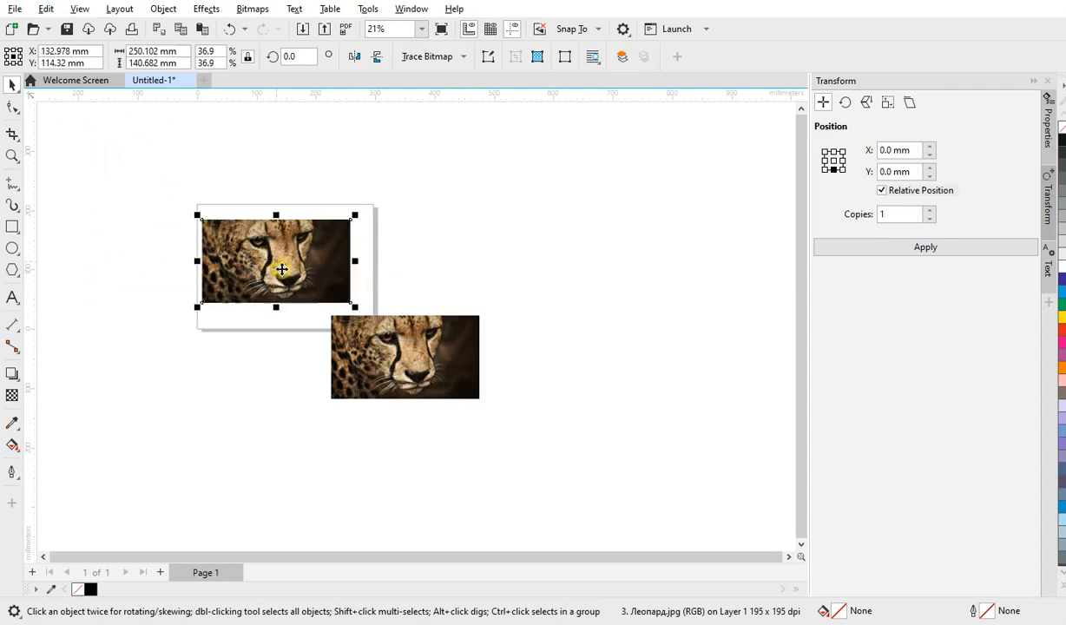
pyautogui.moveTo(347, 331); pyautogui.dragTo(296, 323)
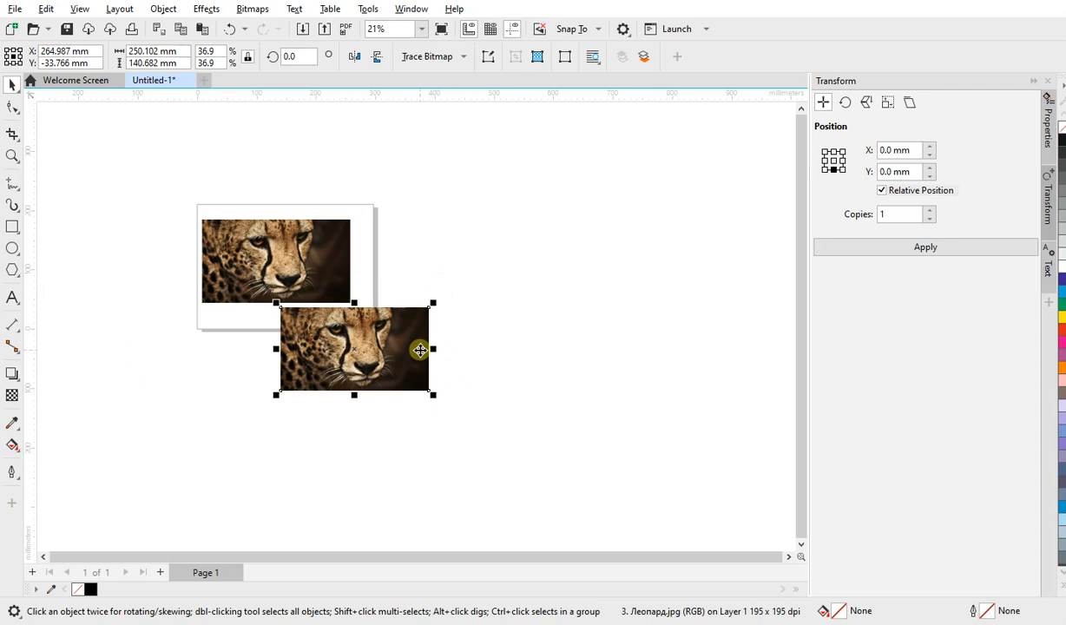
pyautogui.click(44, 10)
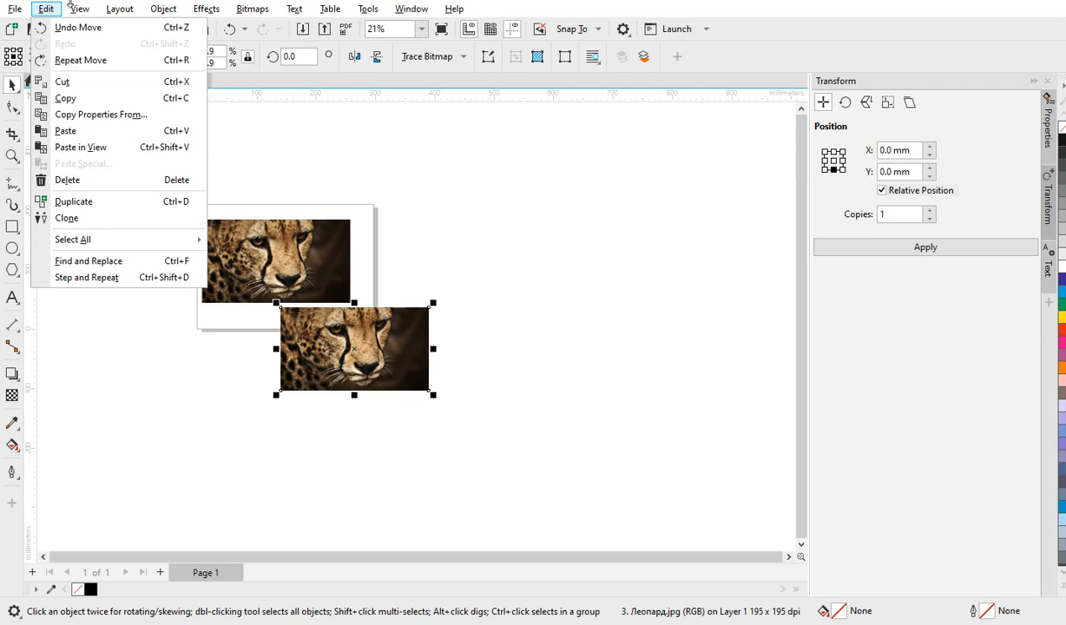
pyautogui.press('Escape')
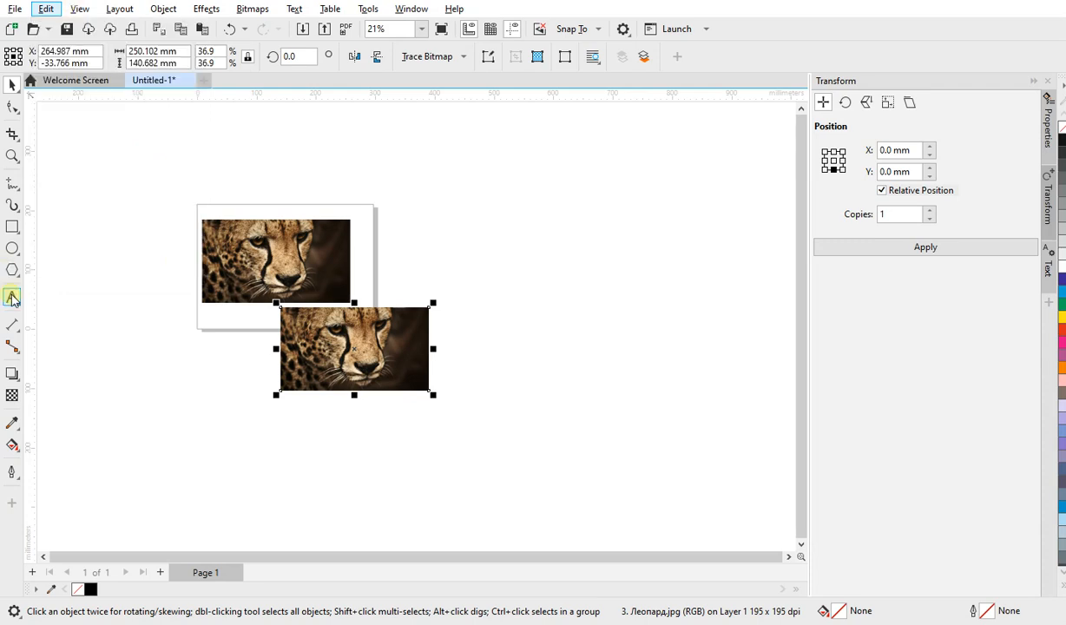
# Add the artistic text TEXT below and left of the page and enlarge it to about 110 × 31 mm
pyautogui.click(113, 371)
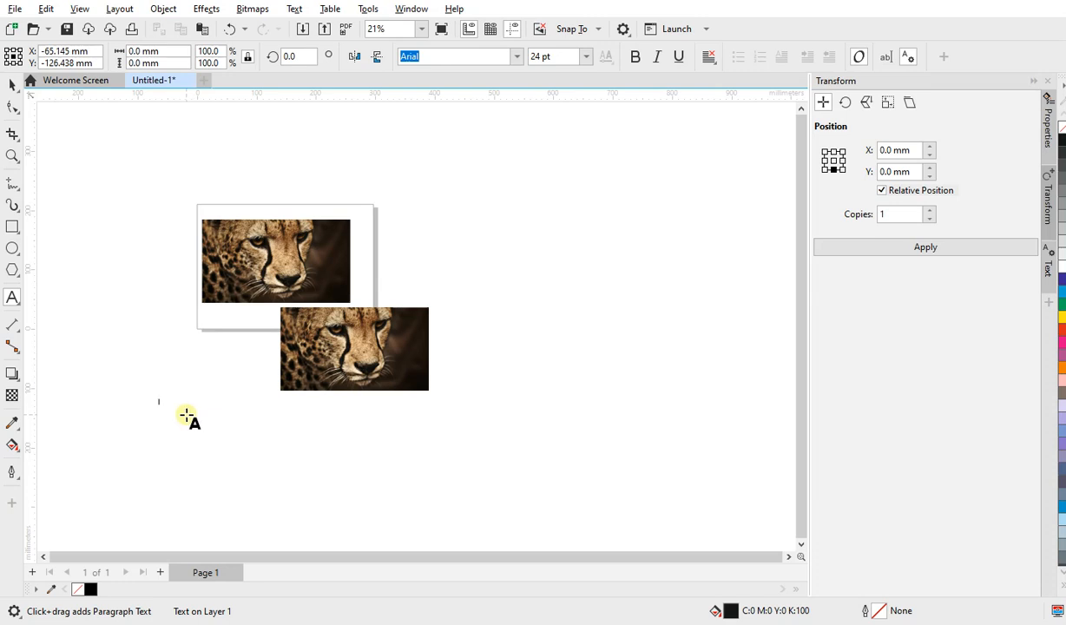
pyautogui.write('TEXT')
pyautogui.press('Escape')
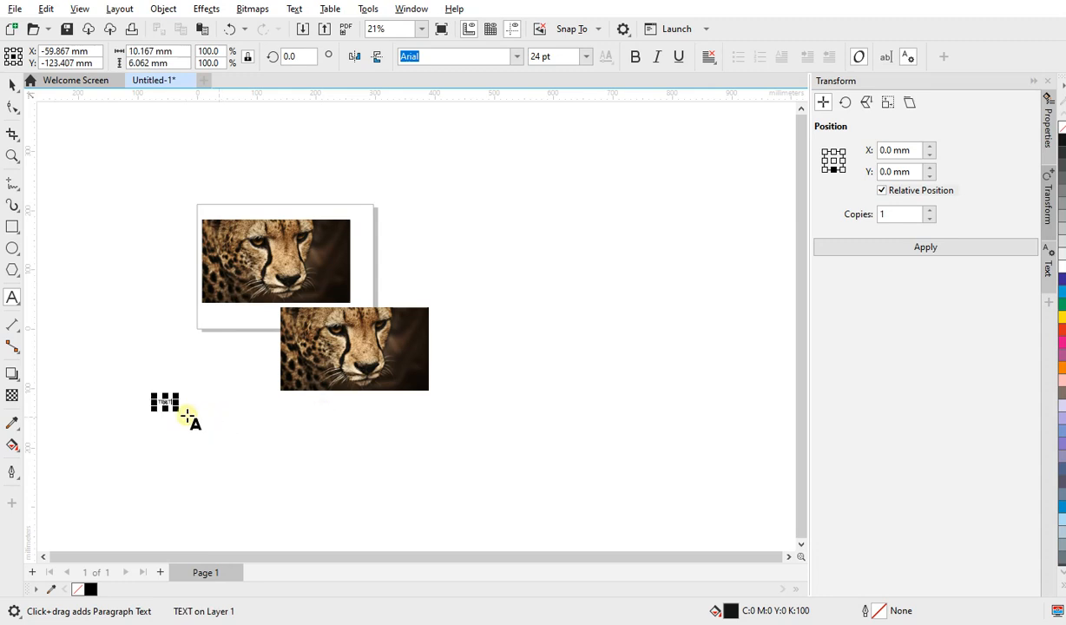
pyautogui.moveTo(174, 413); pyautogui.dragTo(229, 444)
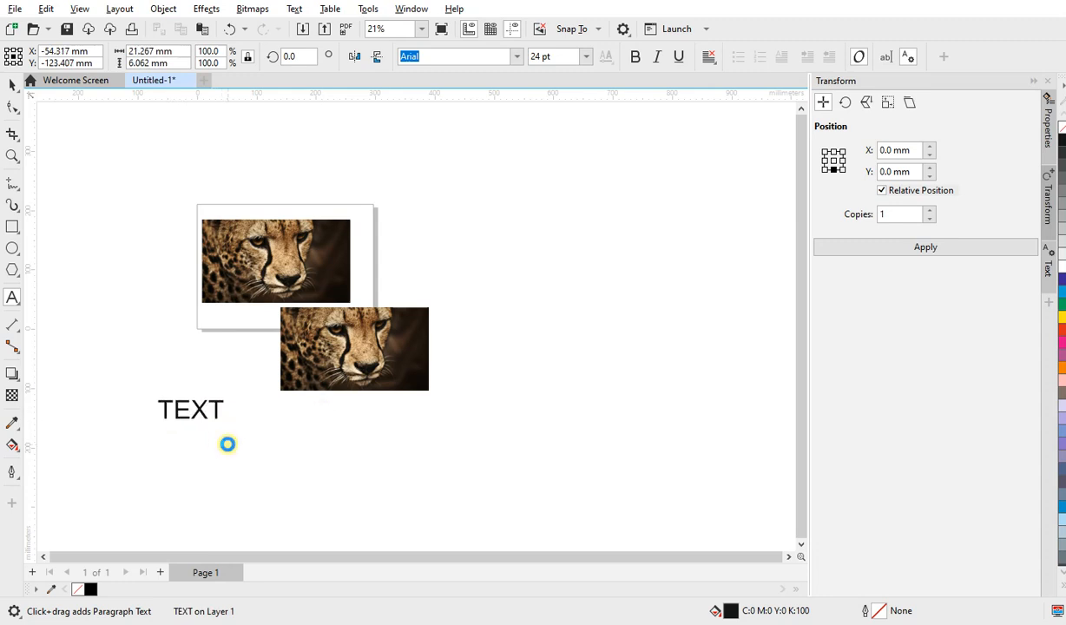
pyautogui.click(11, 84)
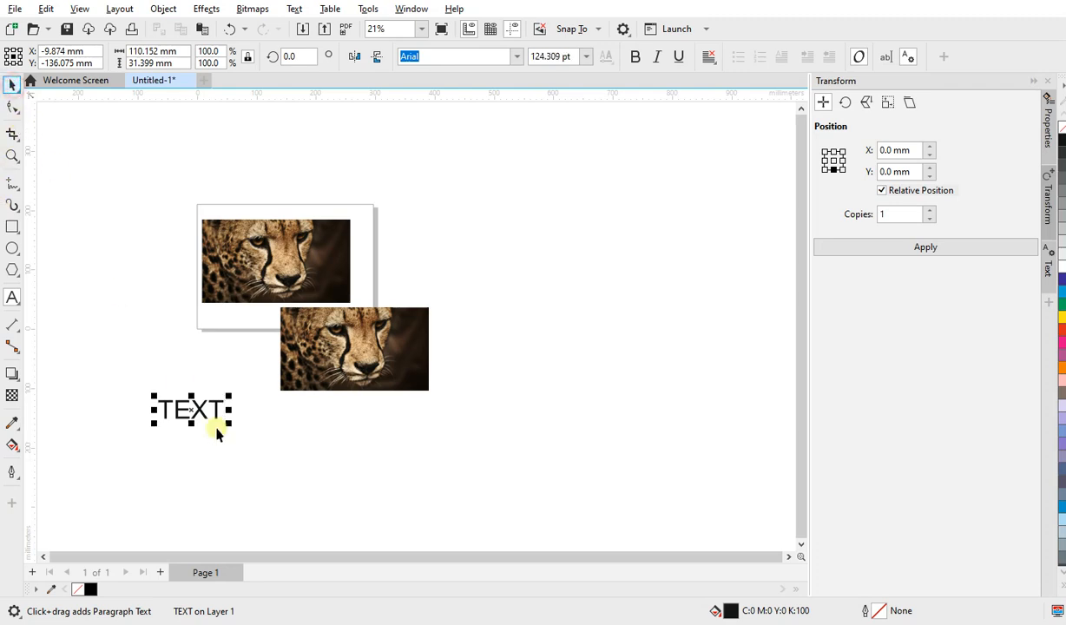
# Duplicate the TEXT object directly beside the original at about X 133 mm, Y -136 mm
pyautogui.moveTo(204, 410); pyautogui.dragTo(288, 464)
pyautogui.rightClick(288, 453)
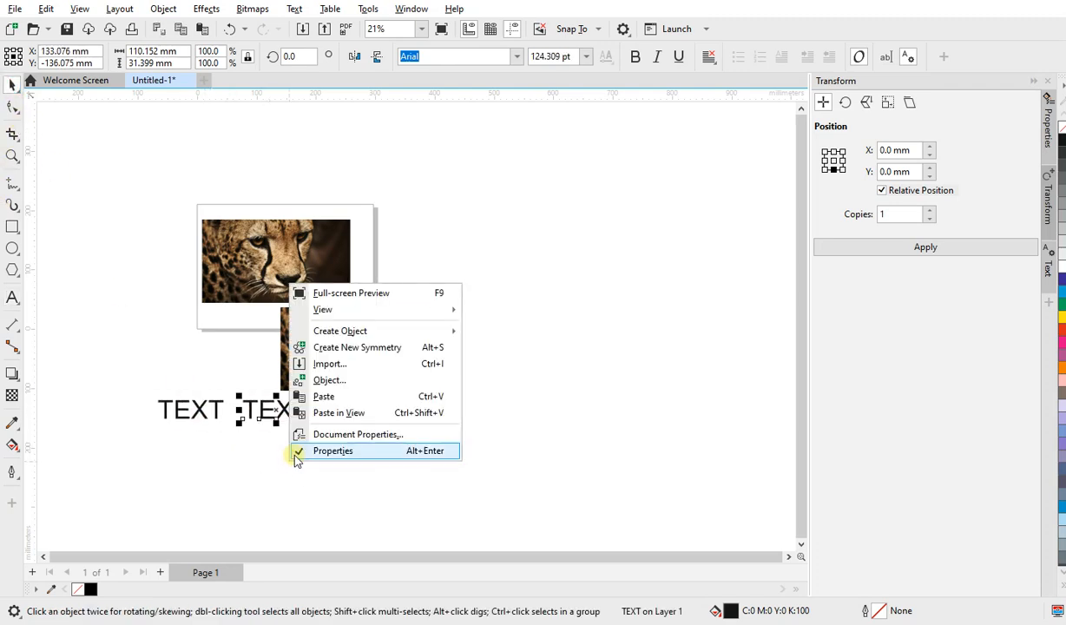
pyautogui.click(261, 457)
pyautogui.click(280, 409)
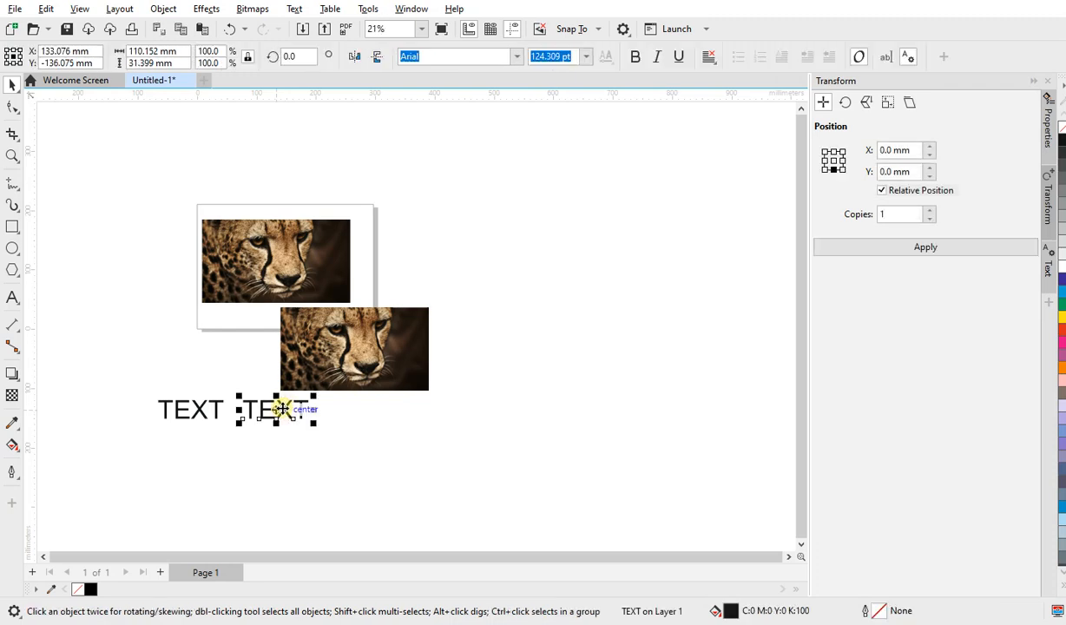
# Change the copied text's font to Comic Sans MS
pyautogui.click(518, 57)
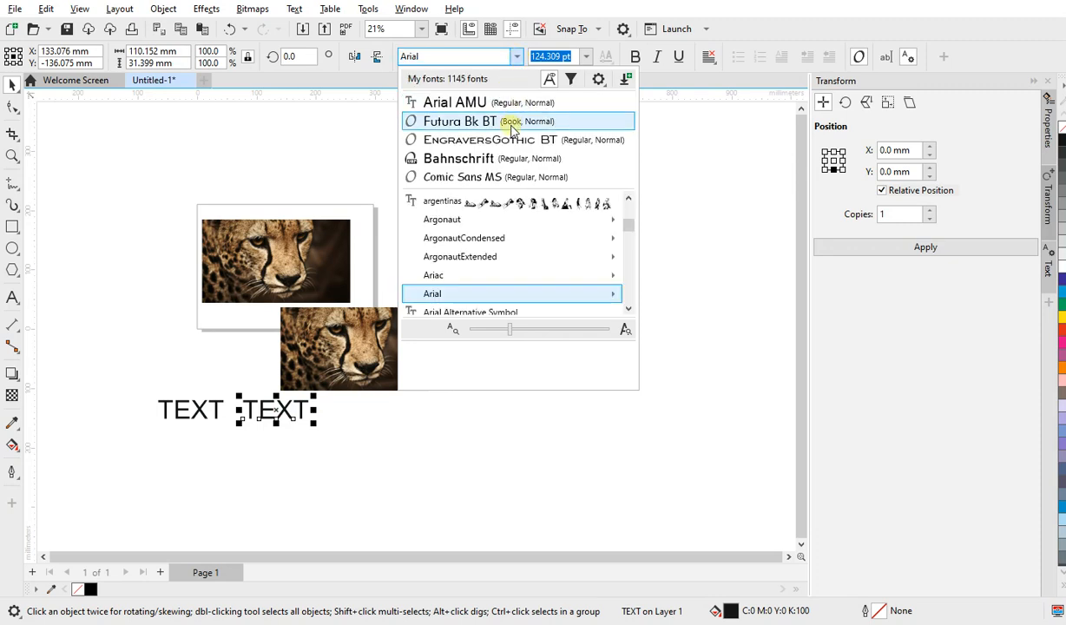
pyautogui.click(512, 124)
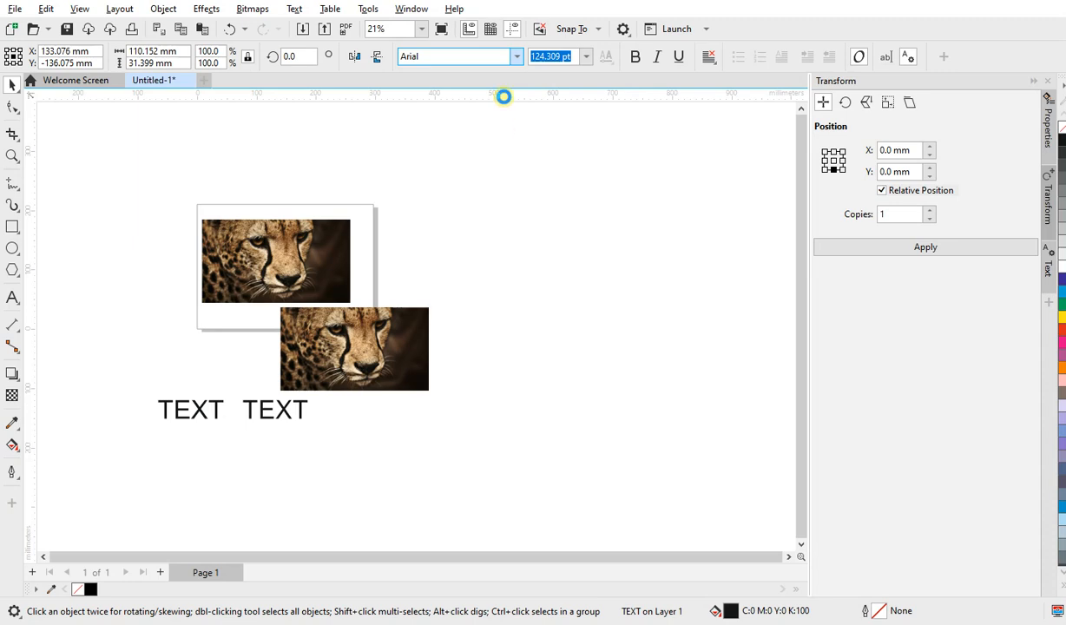
pyautogui.click(515, 57)
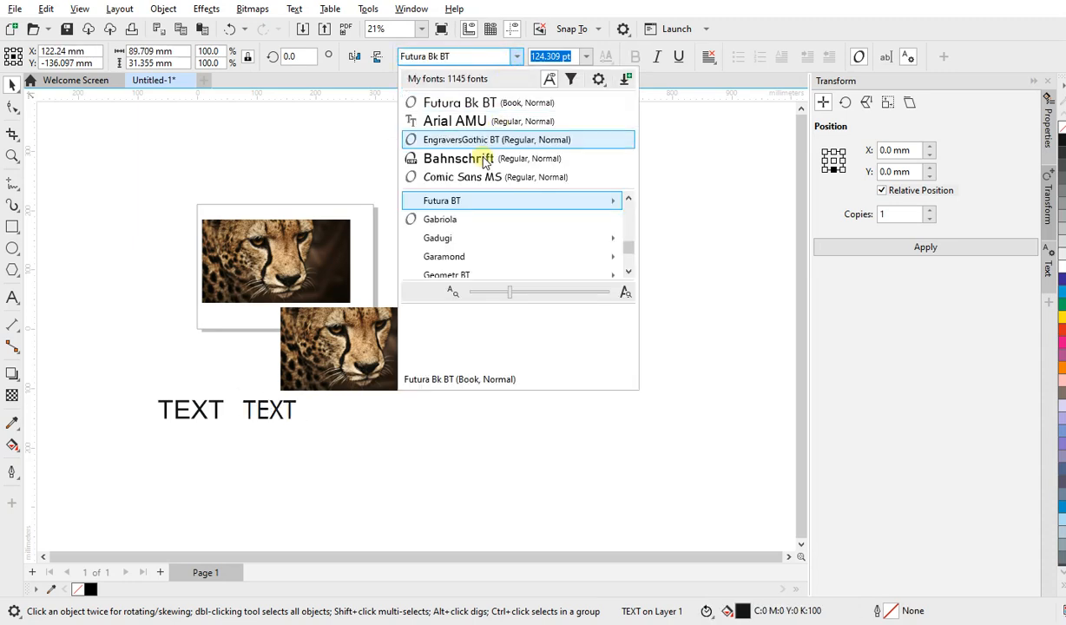
pyautogui.press('Escape')
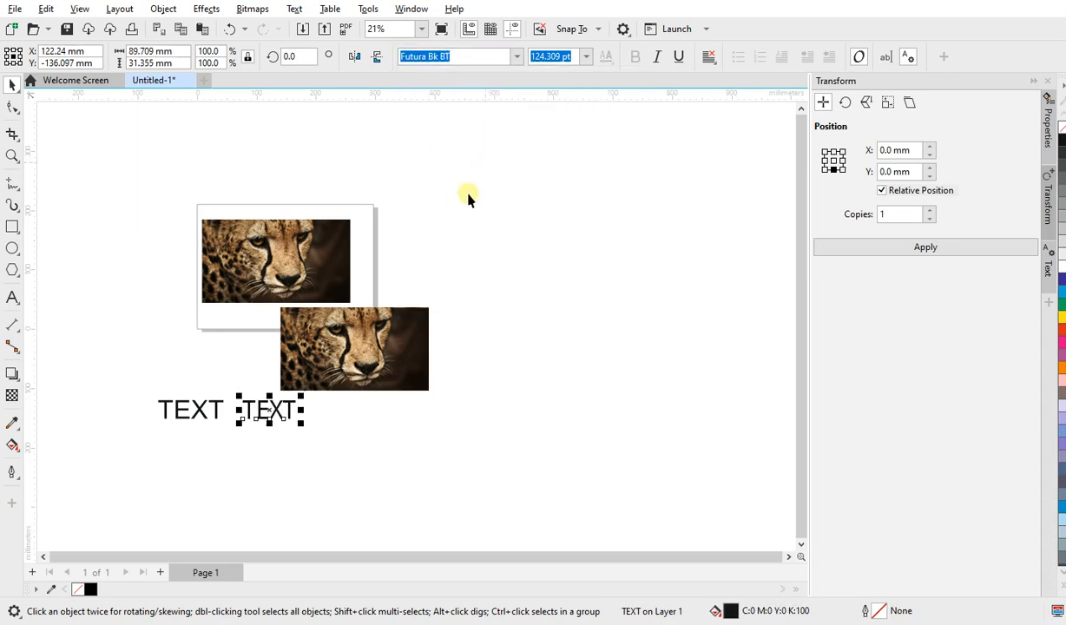
pyautogui.click(516, 57)
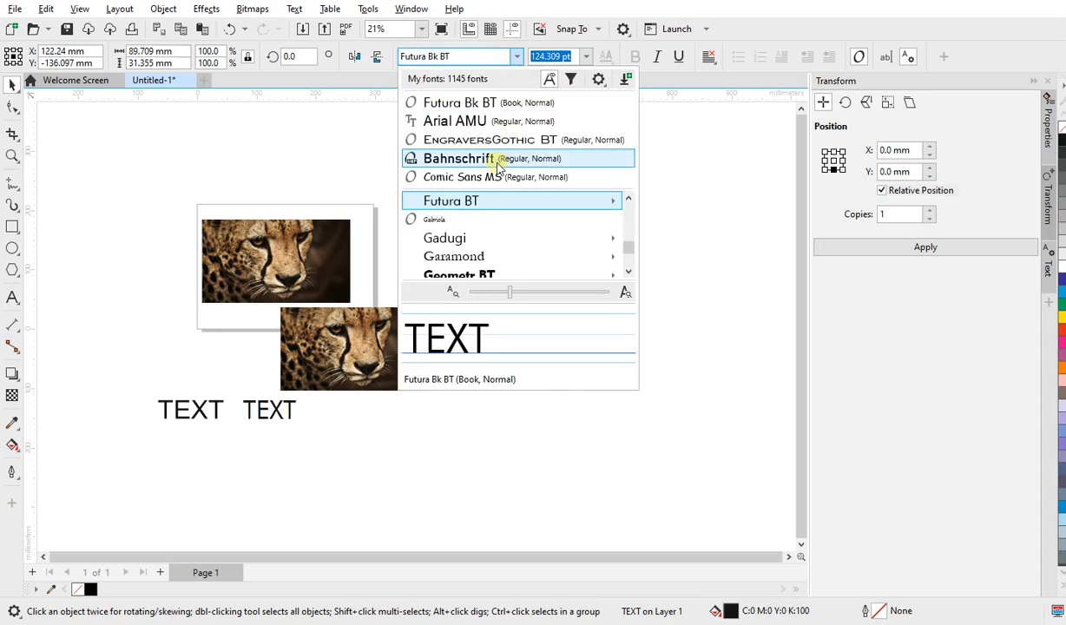
pyautogui.press('Escape')
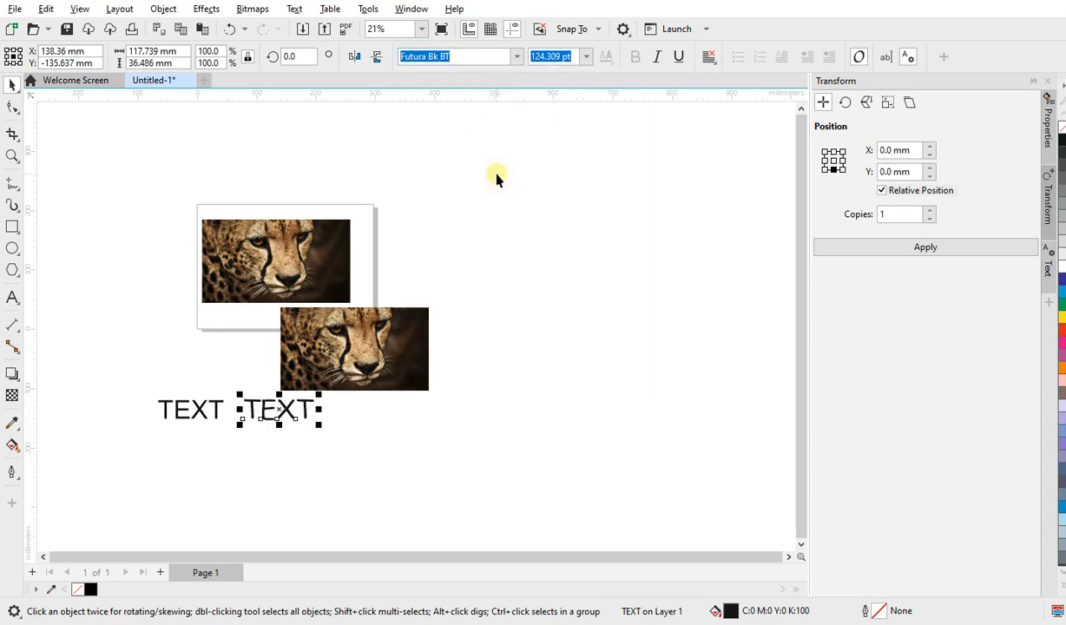
# Set the copied text's size to 150 pt and fill it with red
pyautogui.click(585, 60)
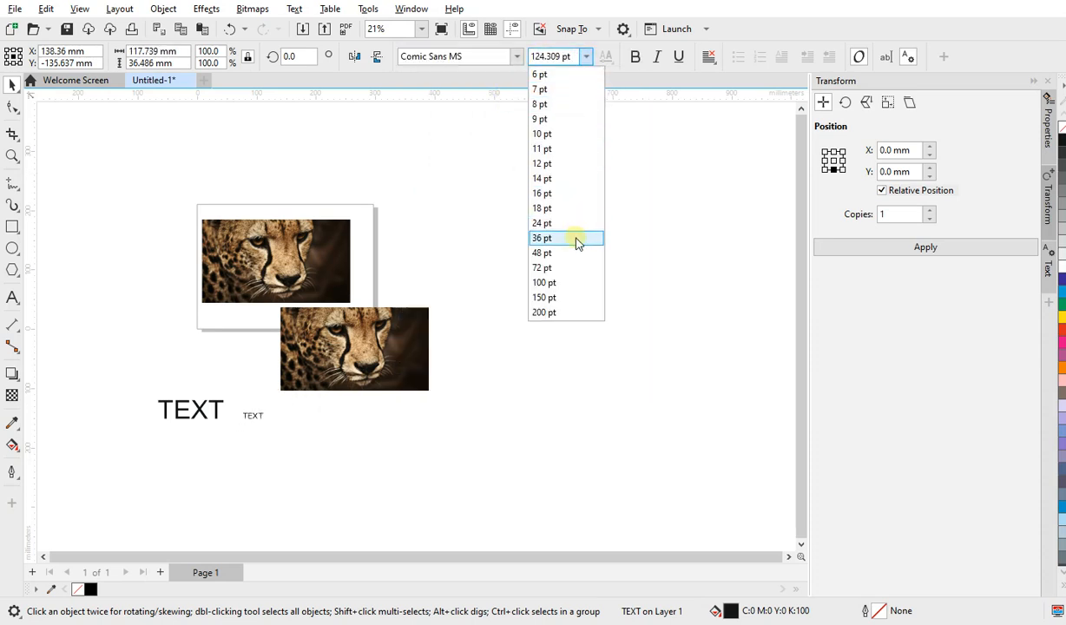
pyautogui.click(572, 299)
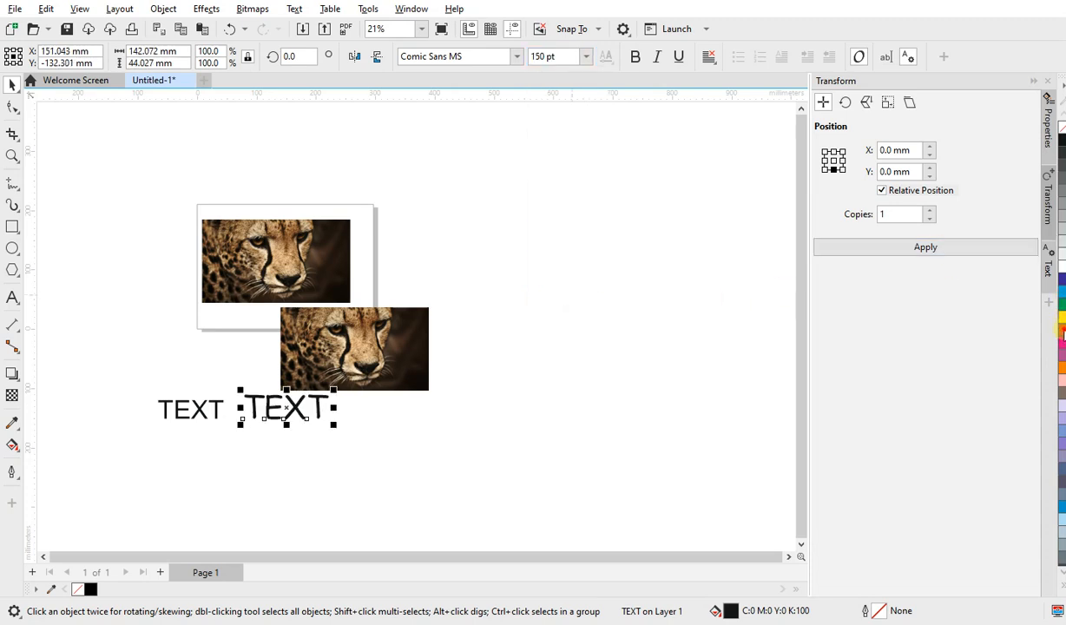
pyautogui.click(1061, 332)
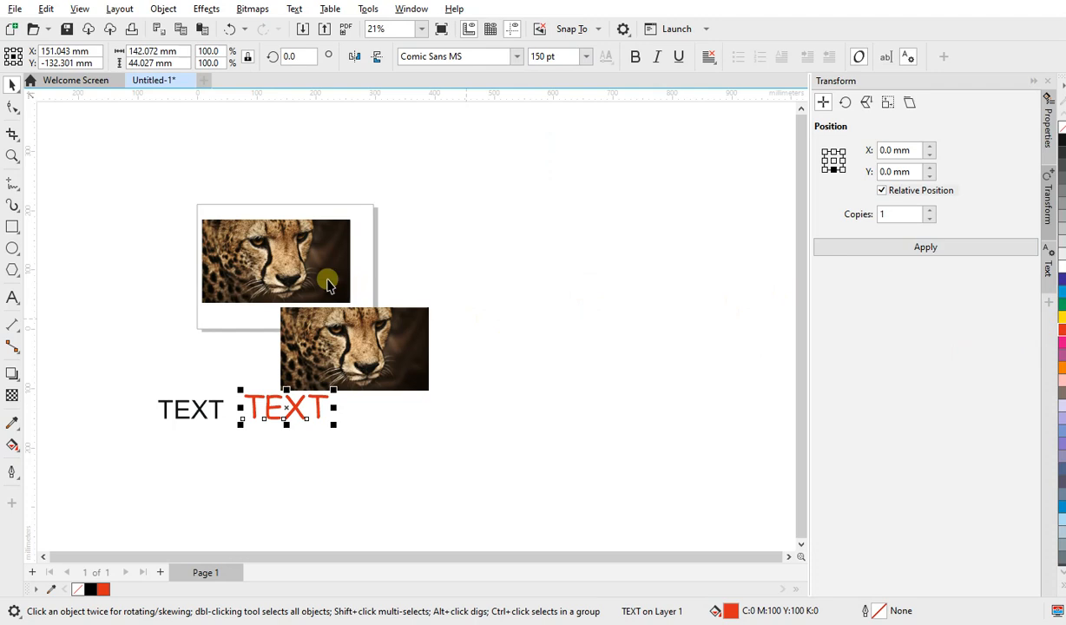
# Replace the wording of the original black text with LOVE
pyautogui.click(47, 9)
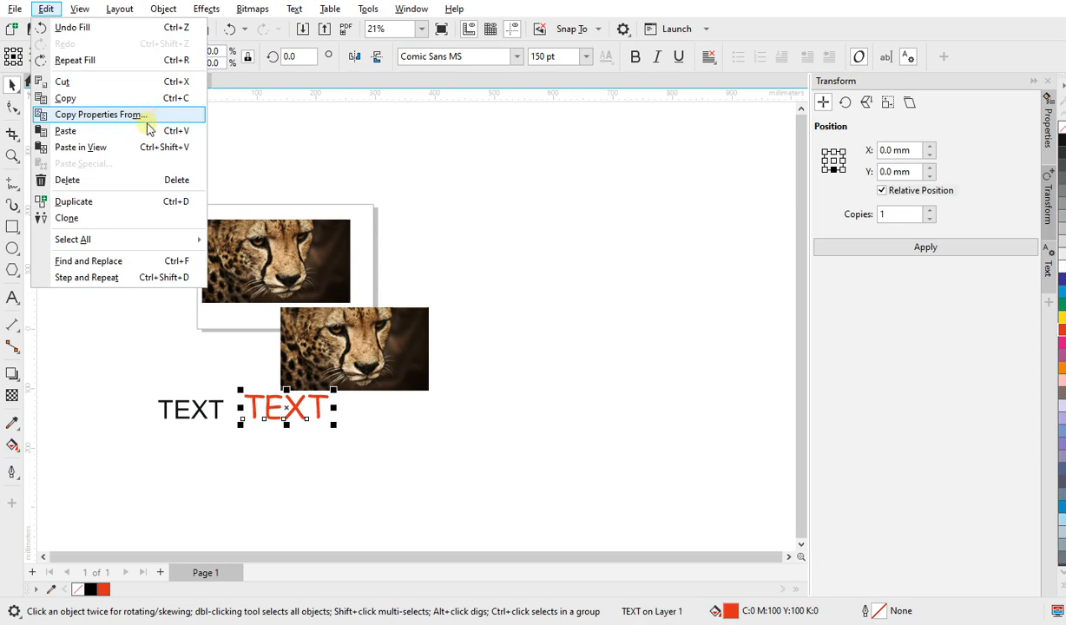
pyautogui.click(204, 413)
pyautogui.click(202, 409)
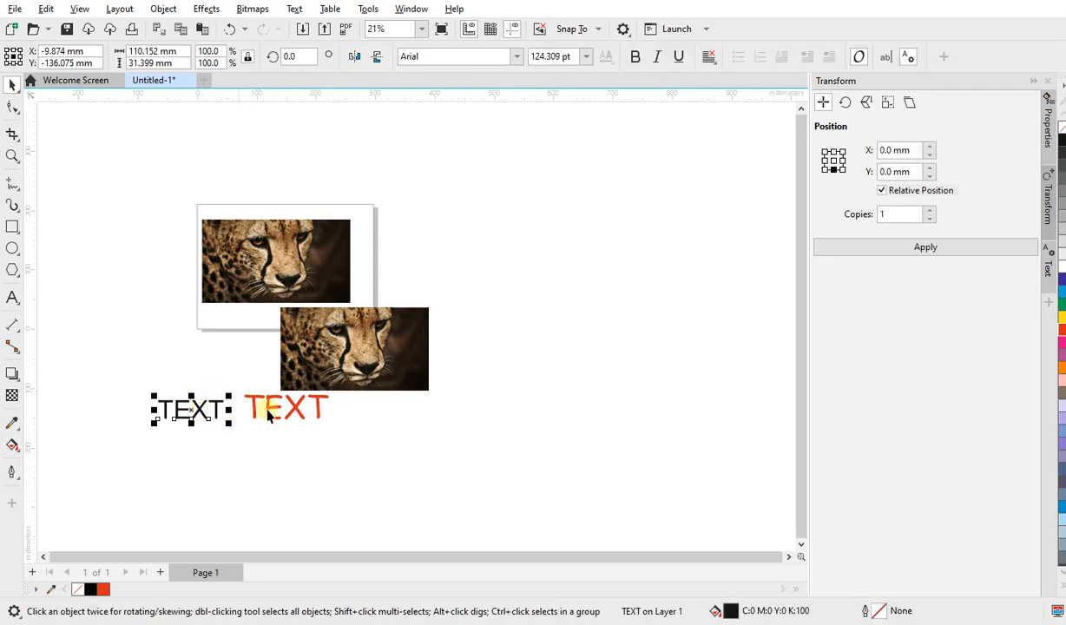
pyautogui.doubleClick(217, 408)
pyautogui.moveTo(217, 408); pyautogui.dragTo(148, 415)
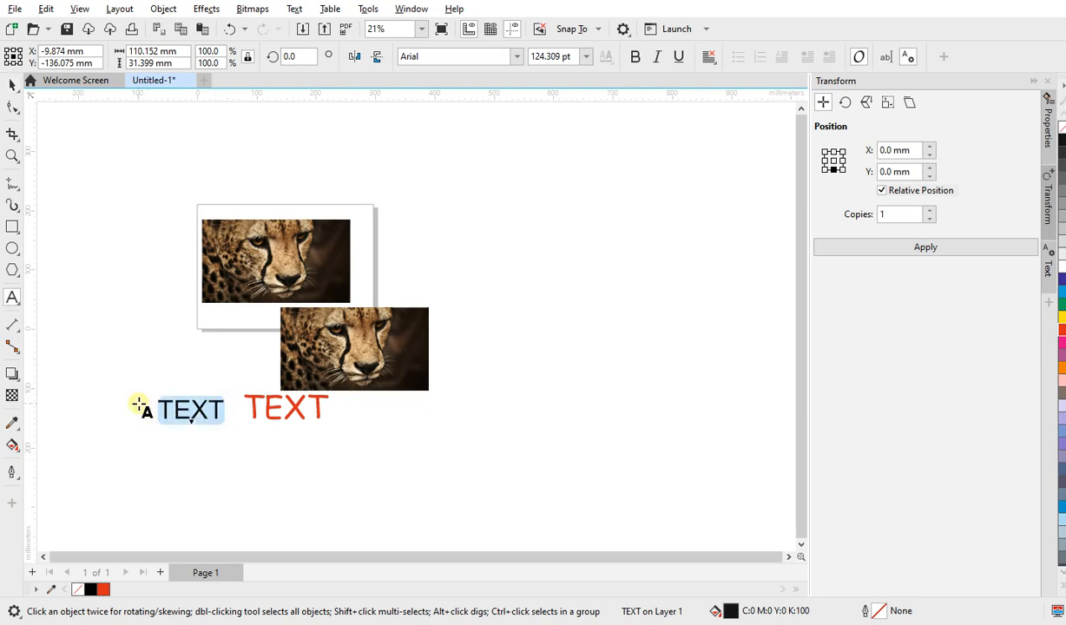
pyautogui.write('LOVE')
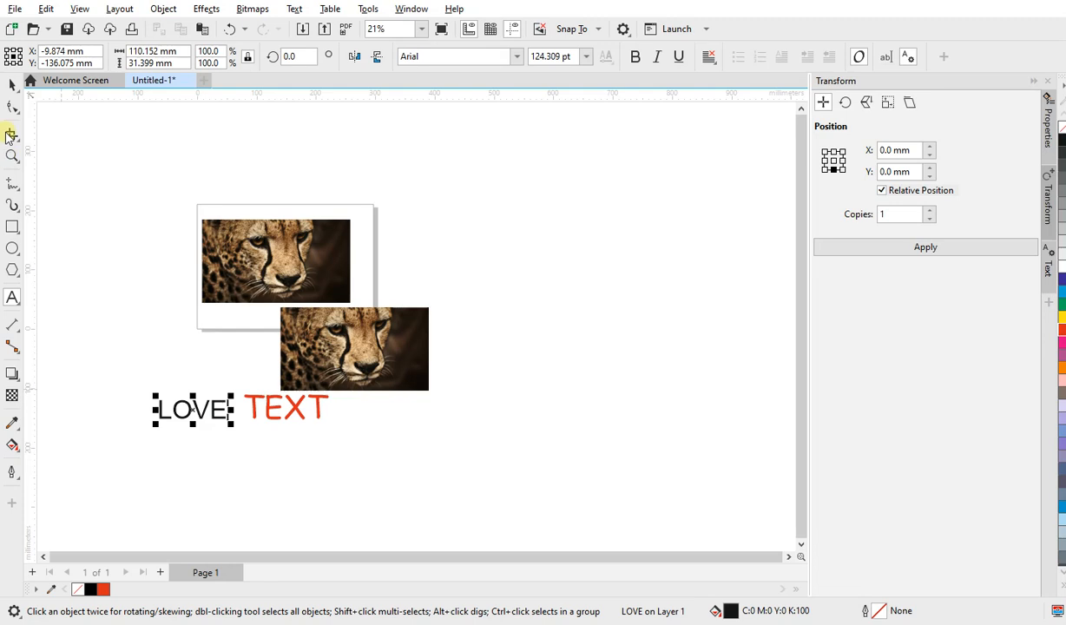
pyautogui.click(18, 85)
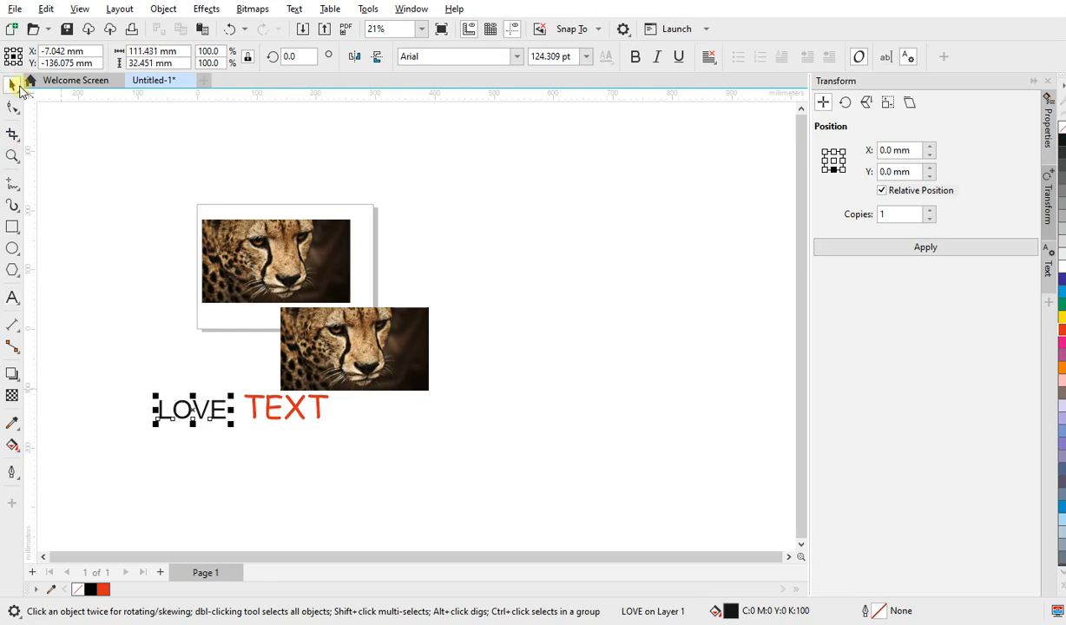
pyautogui.click(46, 9)
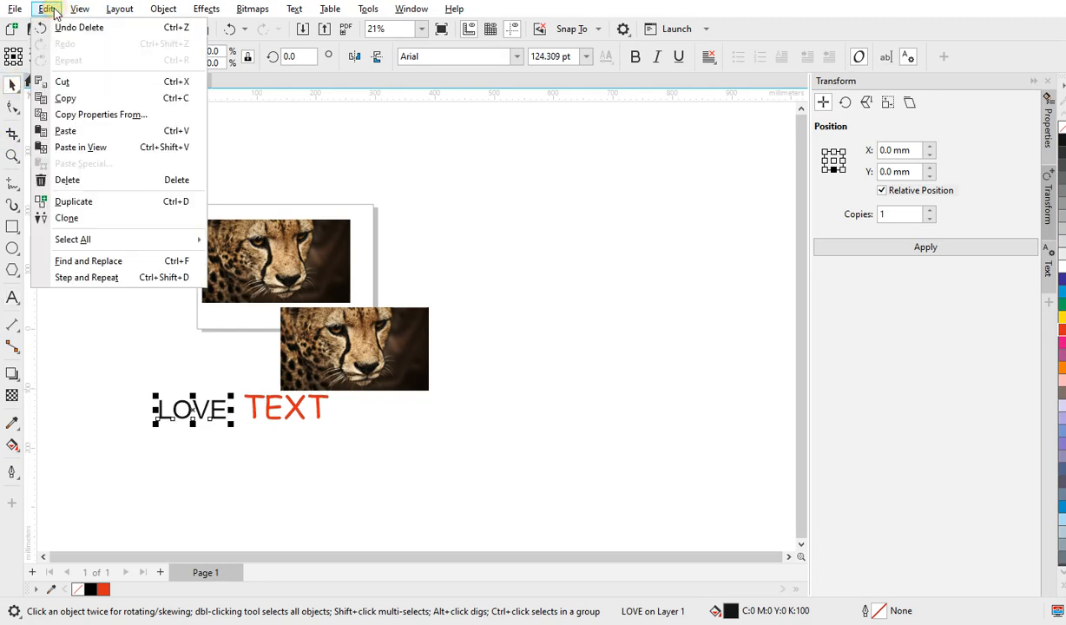
pyautogui.click(85, 119)
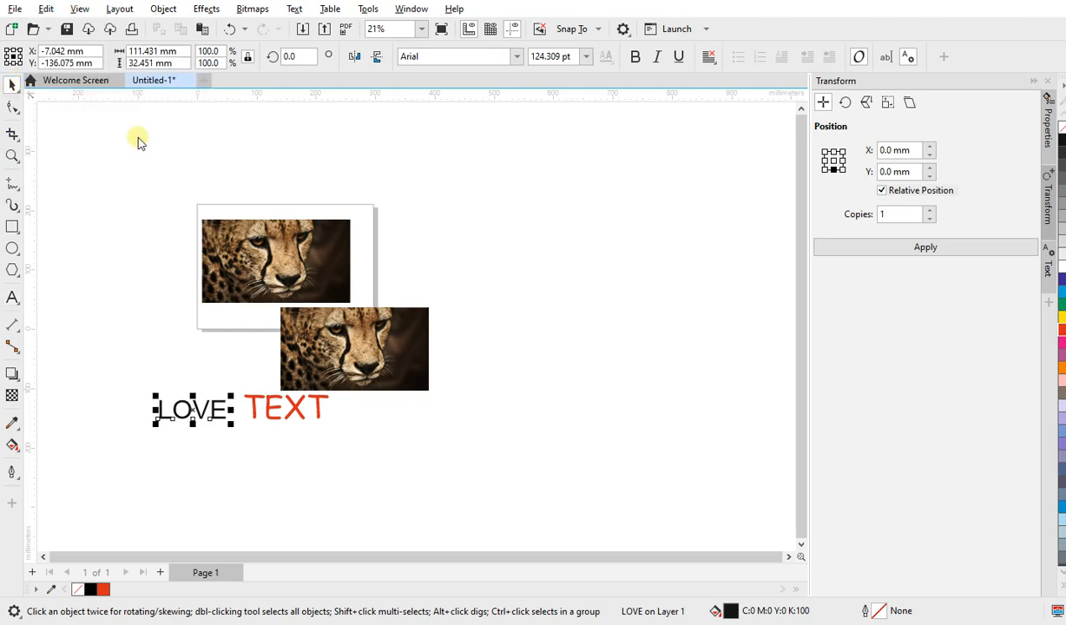
pyautogui.moveTo(520, 240); pyautogui.dragTo(523, 214)
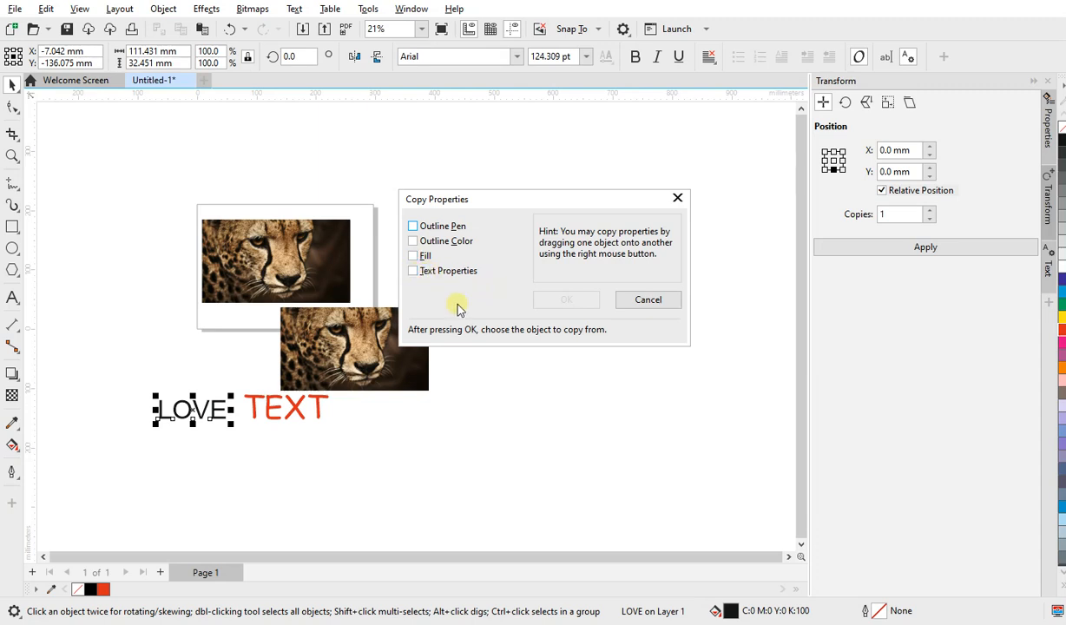
pyautogui.moveTo(515, 205); pyautogui.dragTo(480, 179)
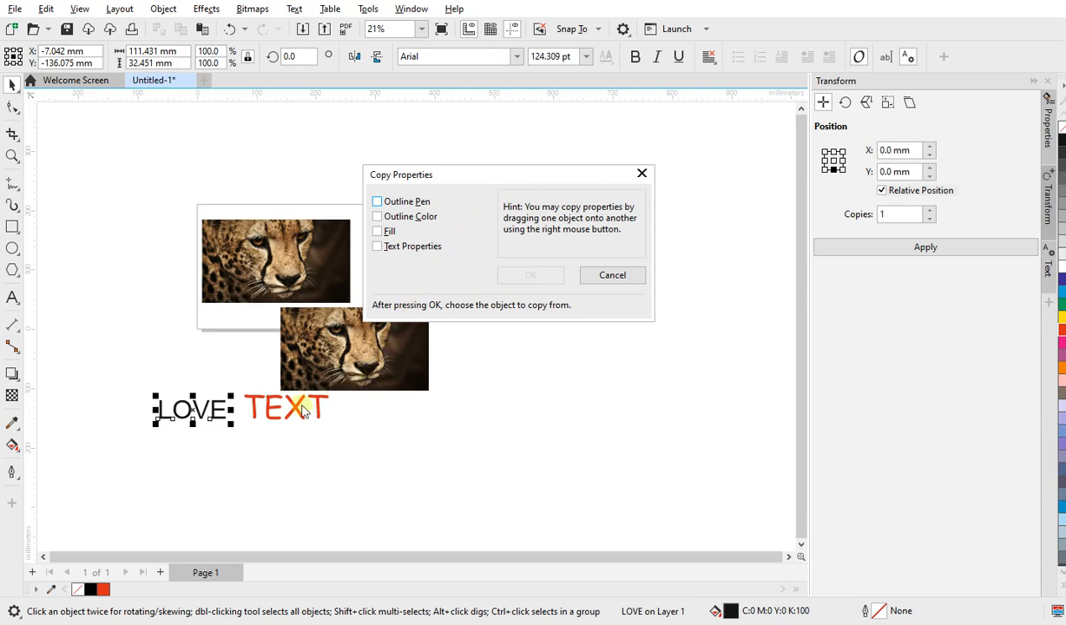
pyautogui.click(641, 173)
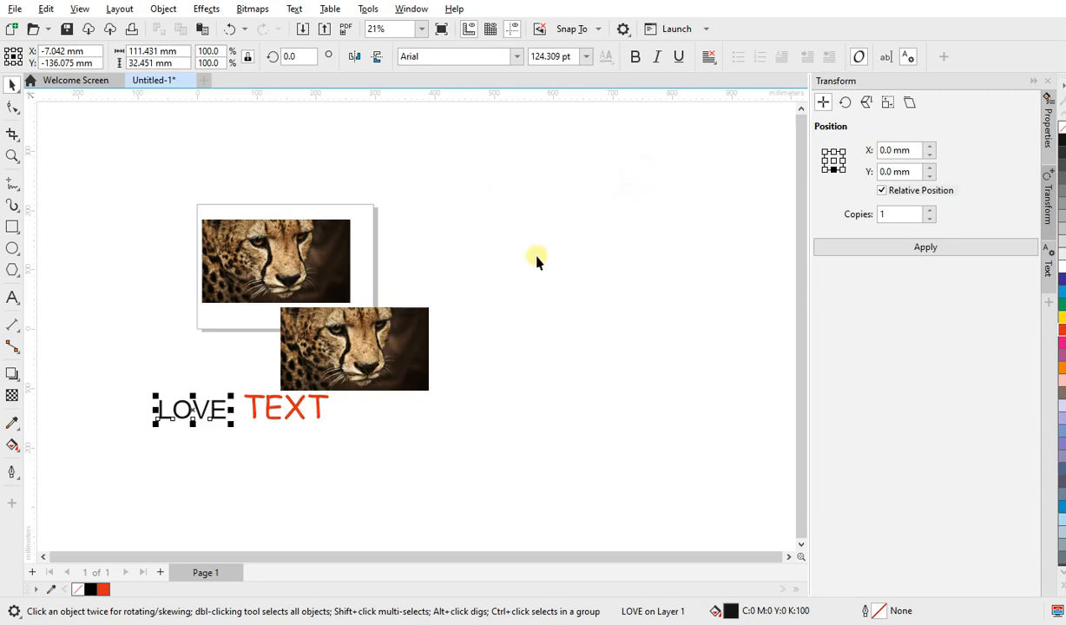
pyautogui.press('Escape')
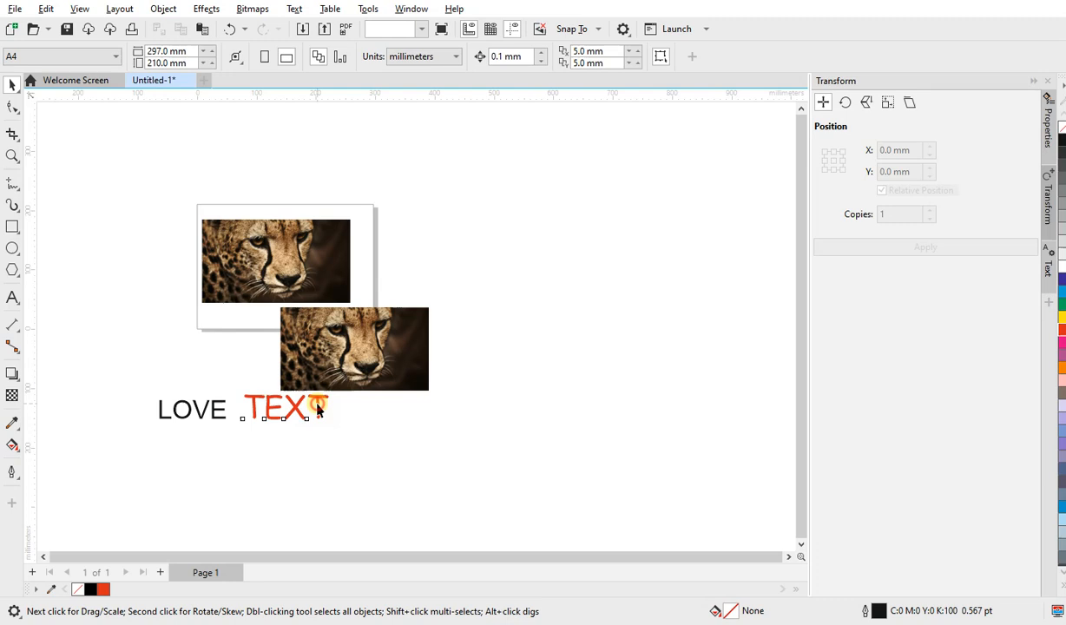
# Give the red TEXT object a yellow outline
pyautogui.click(318, 409)
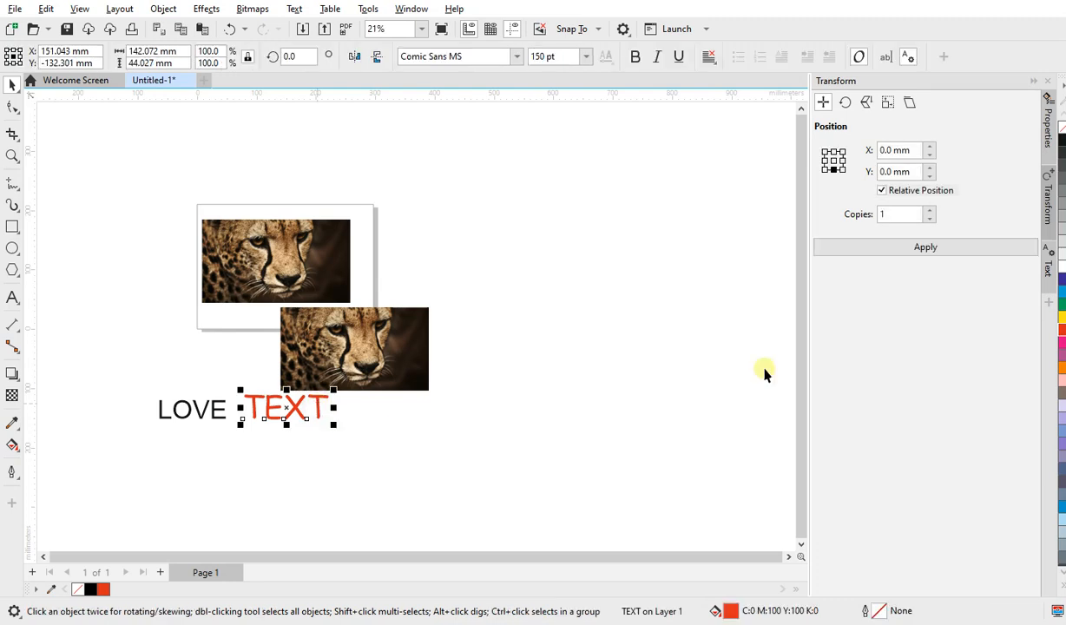
pyautogui.rightClick(1062, 318)
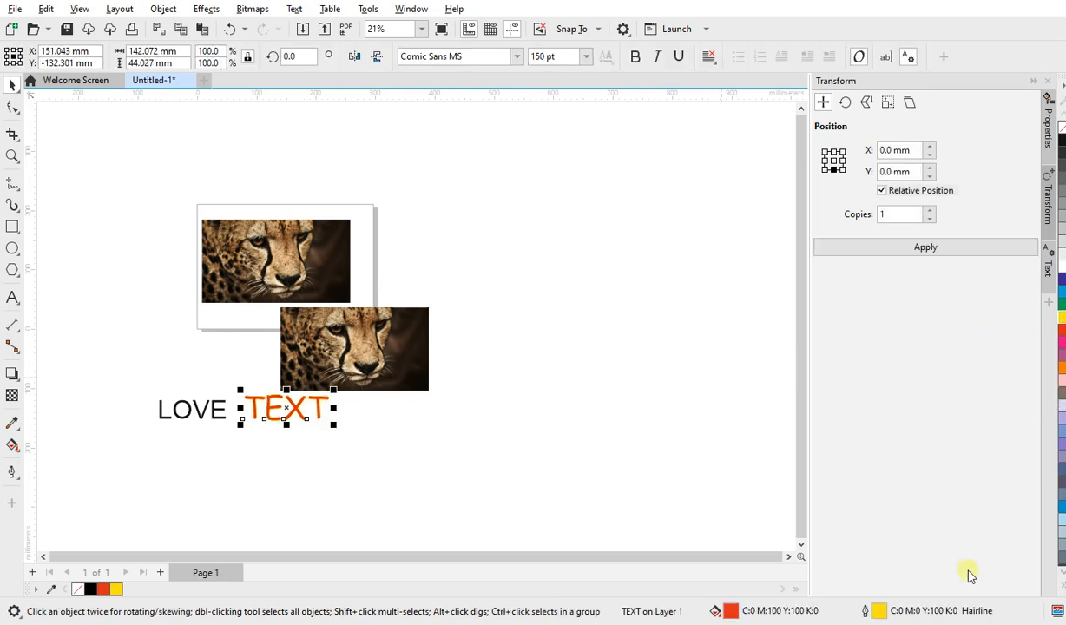
pyautogui.moveTo(879, 611); pyautogui.dragTo(169, 417)
# Copy only the Outline Pen property from the red TEXT to the LOVE text and check the outline up close
pyautogui.click(176, 415)
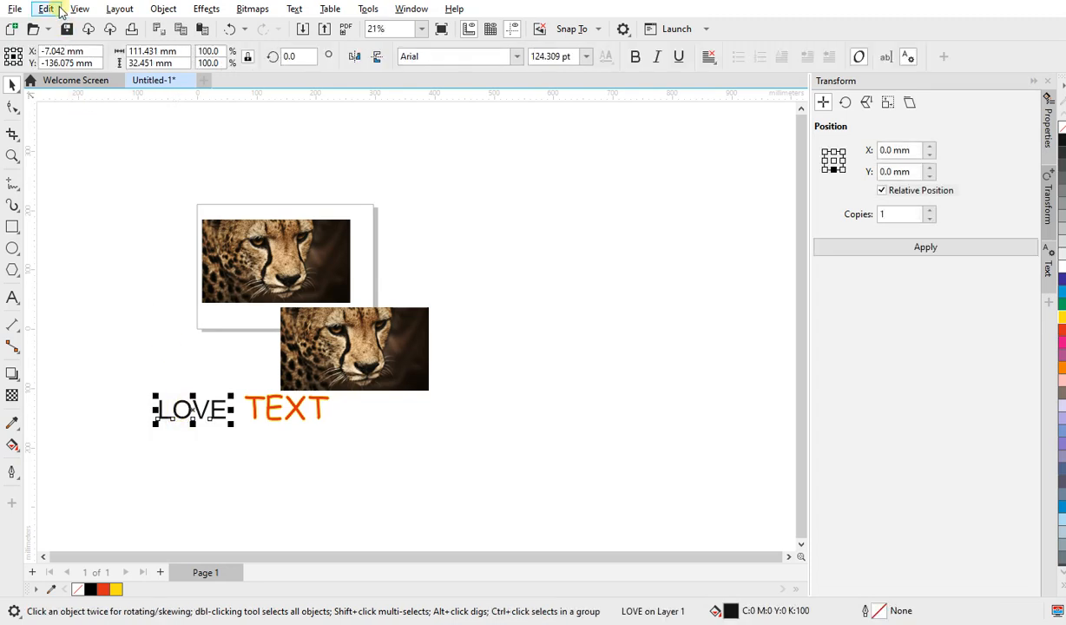
pyautogui.click(59, 12)
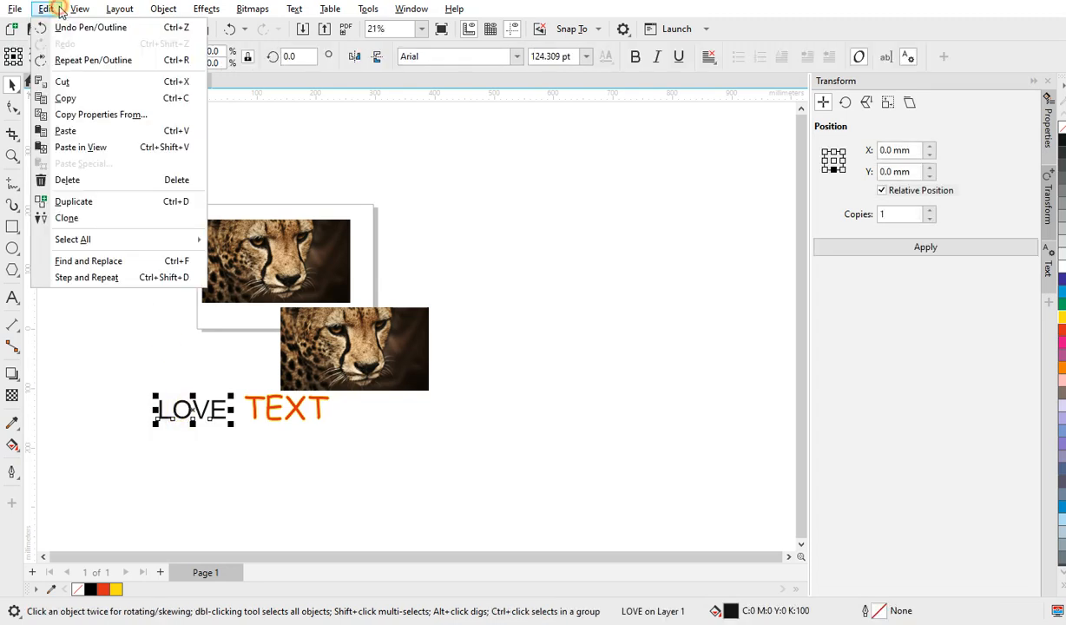
pyautogui.click(97, 115)
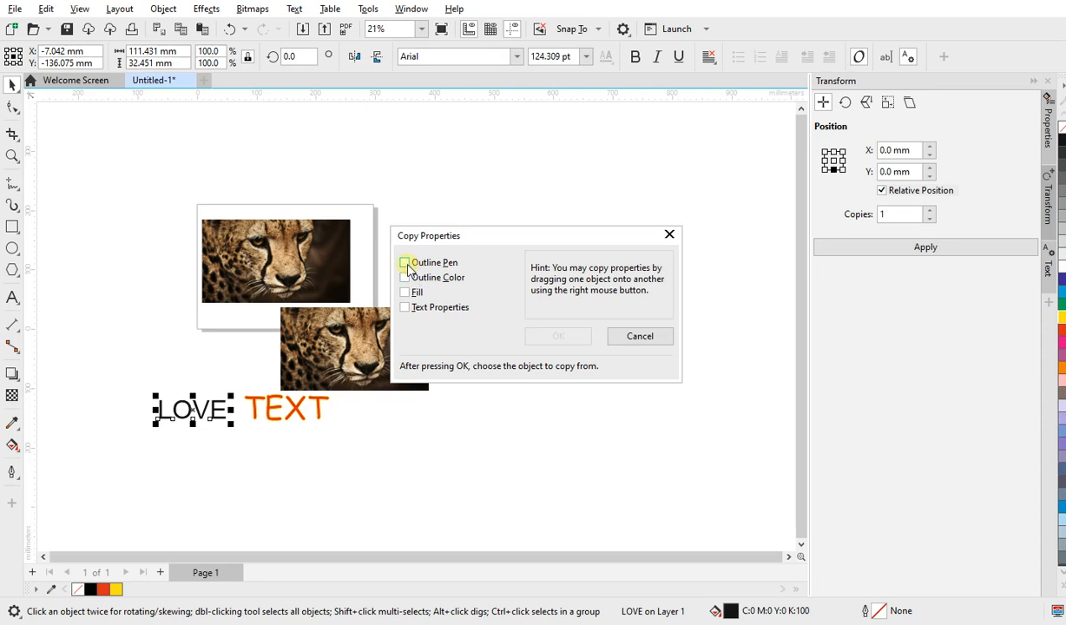
pyautogui.click(405, 263)
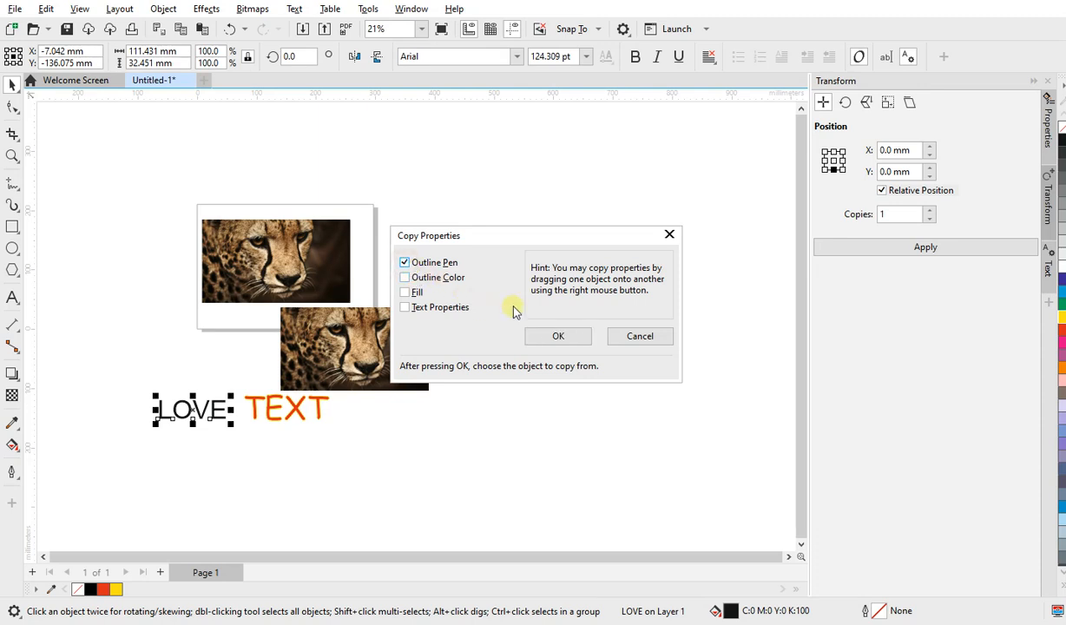
pyautogui.click(557, 336)
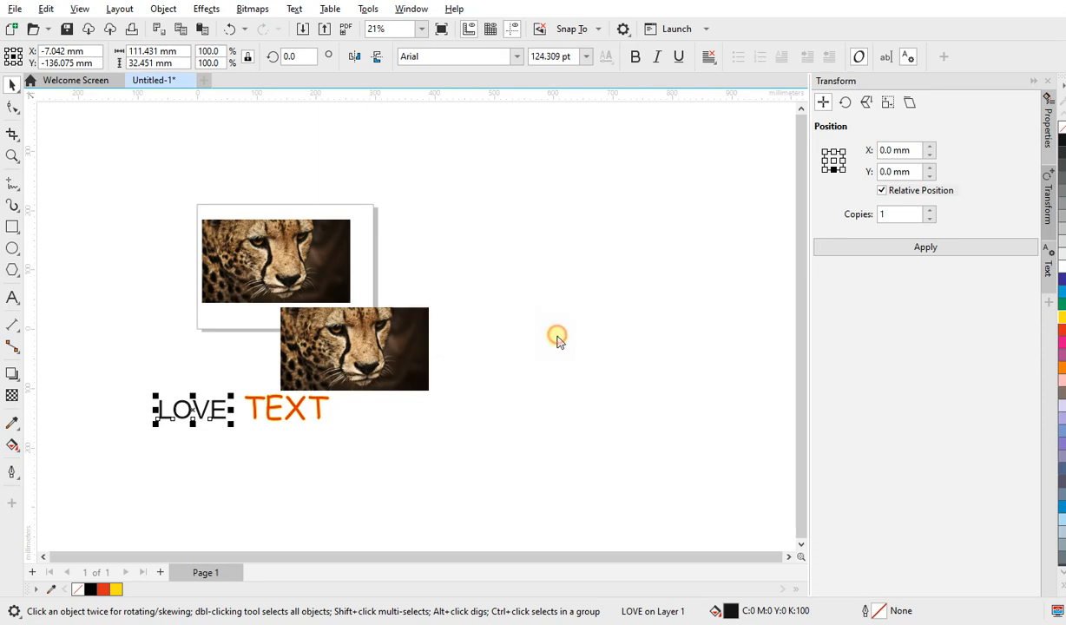
pyautogui.click(273, 411)
pyautogui.scroll(4, 209, 406)
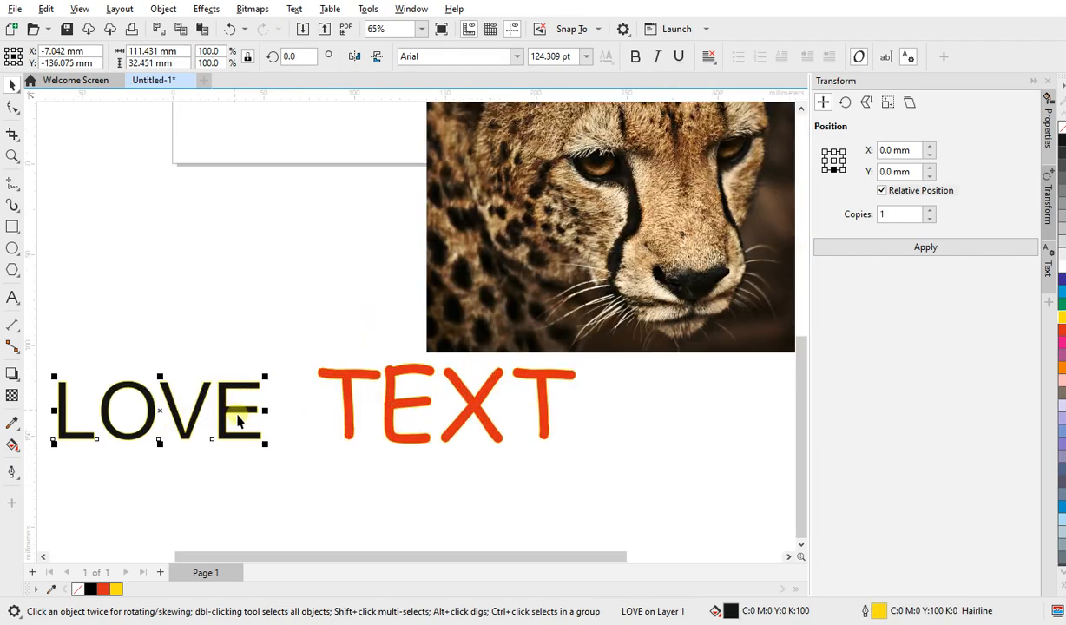
pyautogui.scroll(2, 238, 419)
pyautogui.scroll(-1, 238, 417)
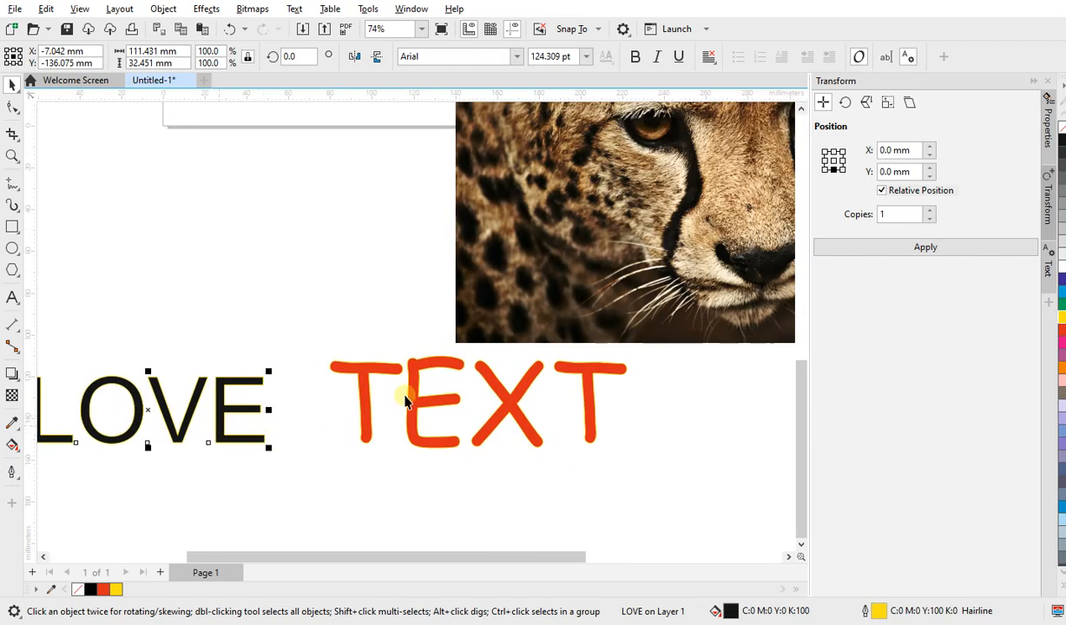
pyautogui.scroll(3, 261, 406)
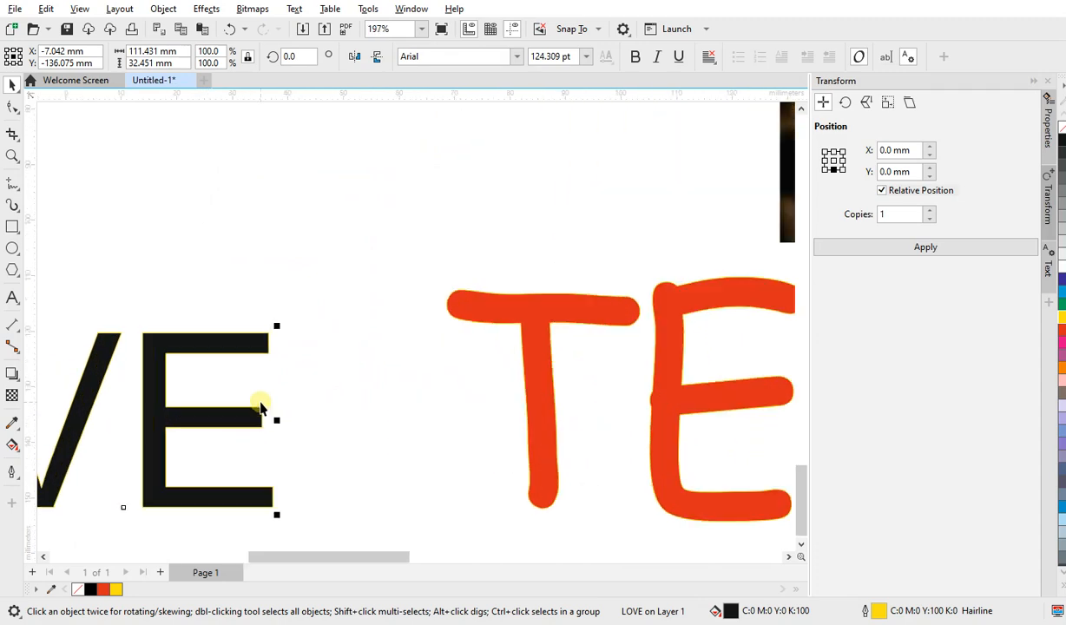
pyautogui.scroll(2, 273, 369)
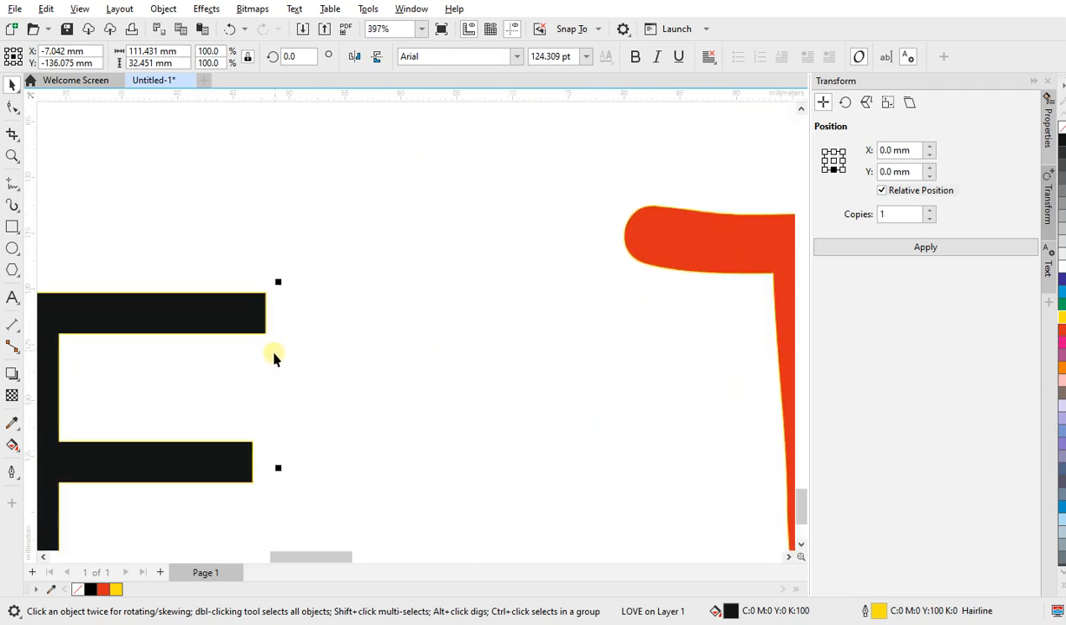
pyautogui.scroll(-3, 274, 358)
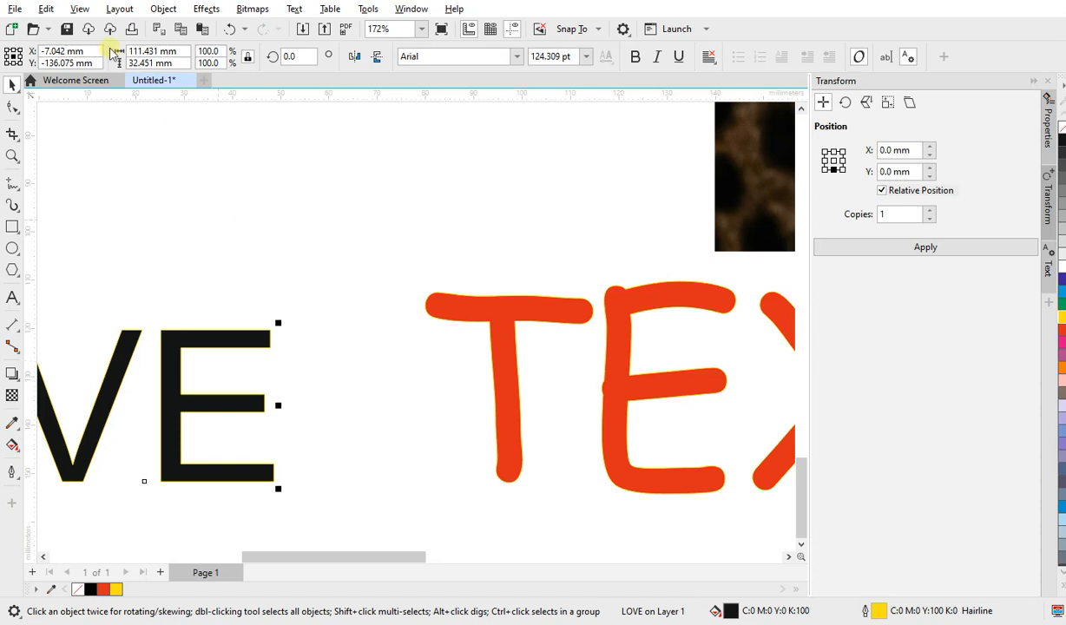
# Copy the Outline Pen and Outline Color properties from the red TEXT object to the LOVE text
pyautogui.click(46, 9)
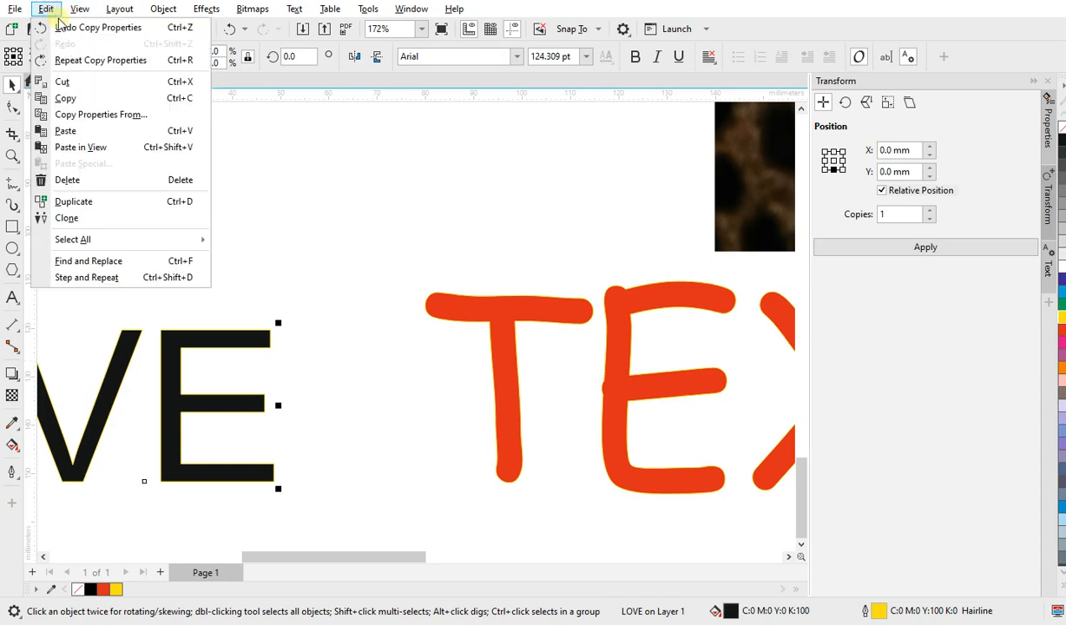
pyautogui.click(117, 117)
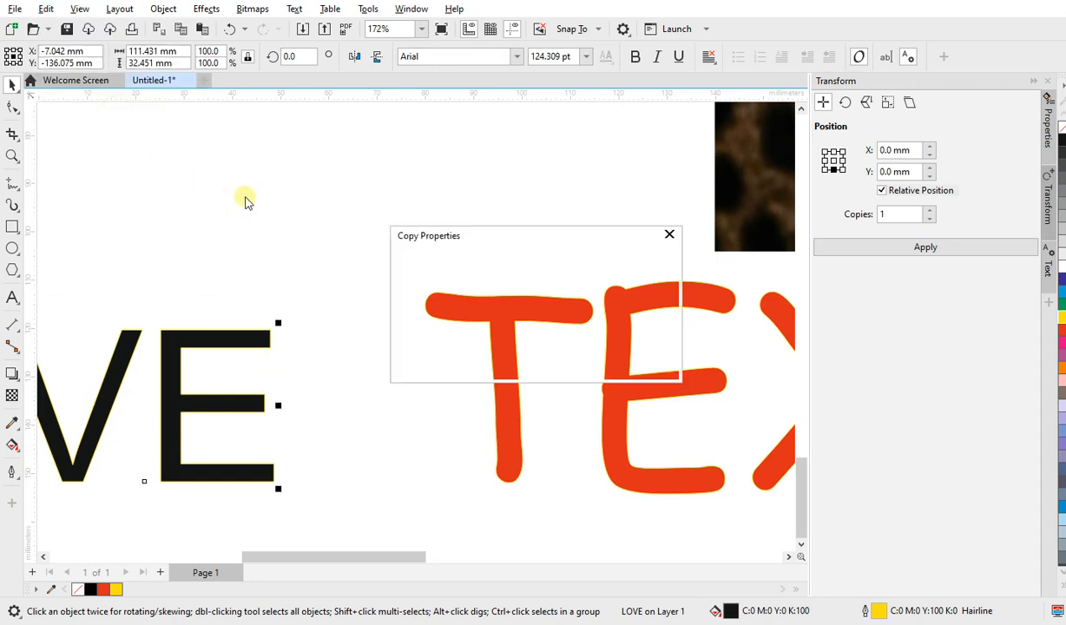
pyautogui.click(455, 279)
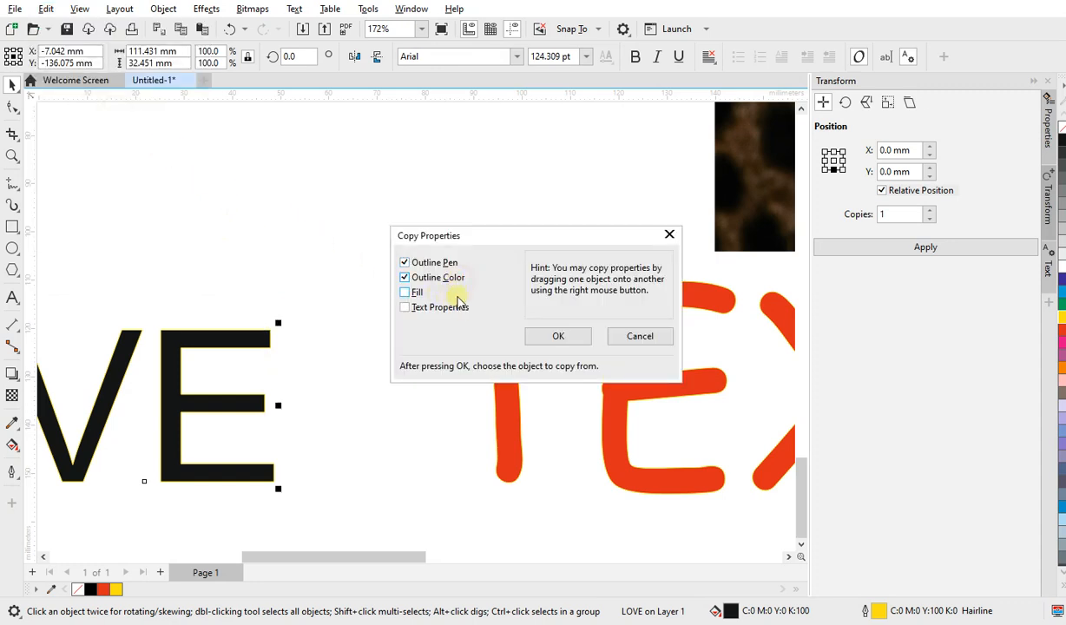
pyautogui.click(560, 338)
pyautogui.click(500, 319)
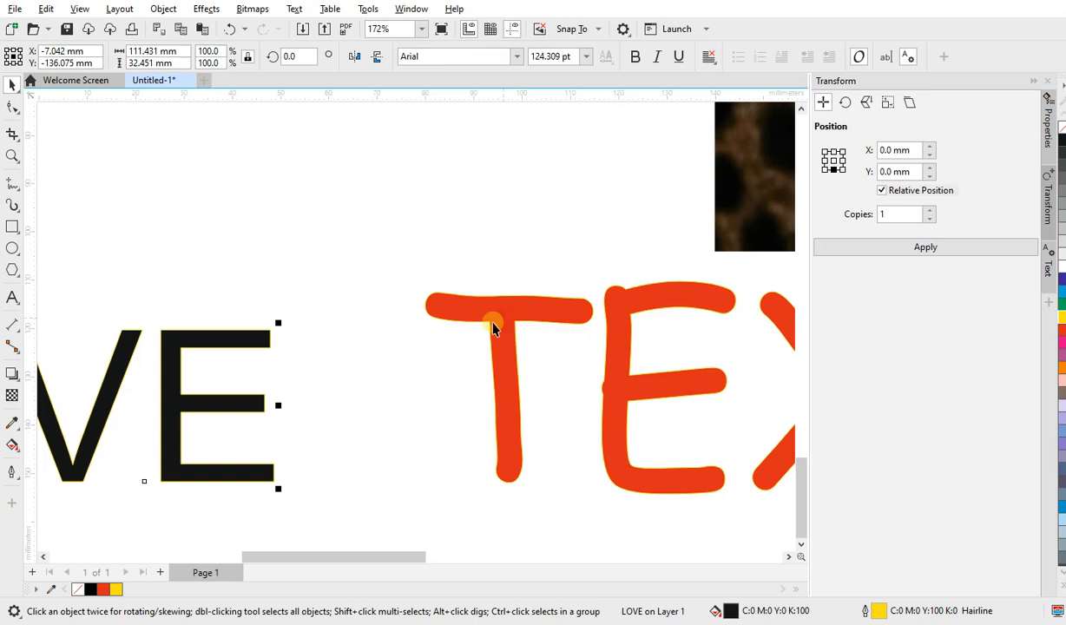
# Copy only the Fill property from the red TEXT object to the LOVE text
pyautogui.click(45, 8)
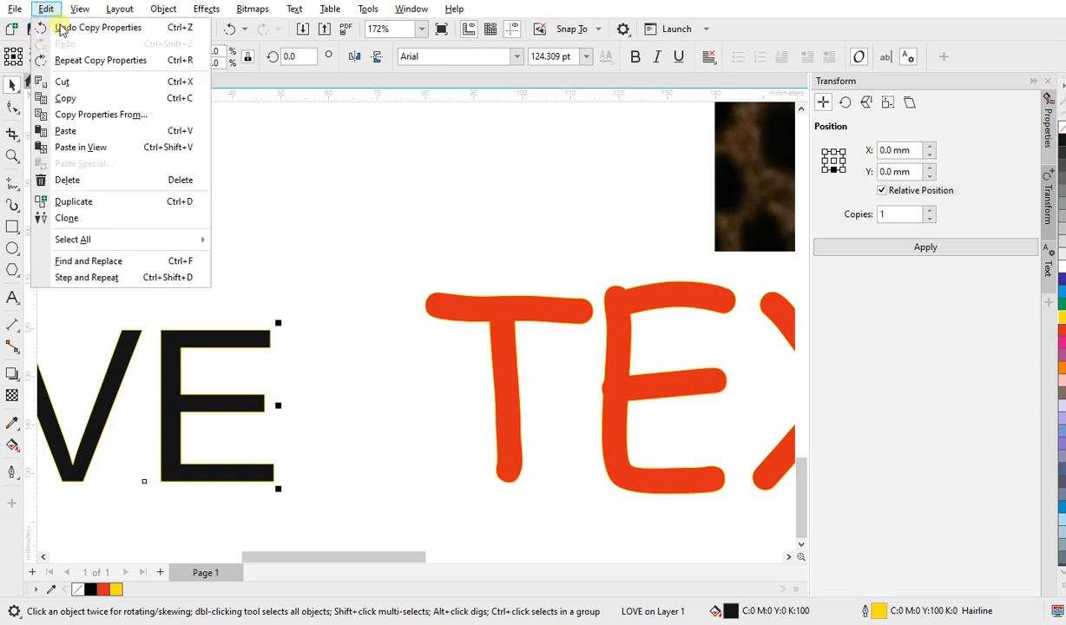
pyautogui.click(107, 116)
pyautogui.click(405, 277)
pyautogui.click(406, 263)
pyautogui.click(408, 293)
pyautogui.click(559, 337)
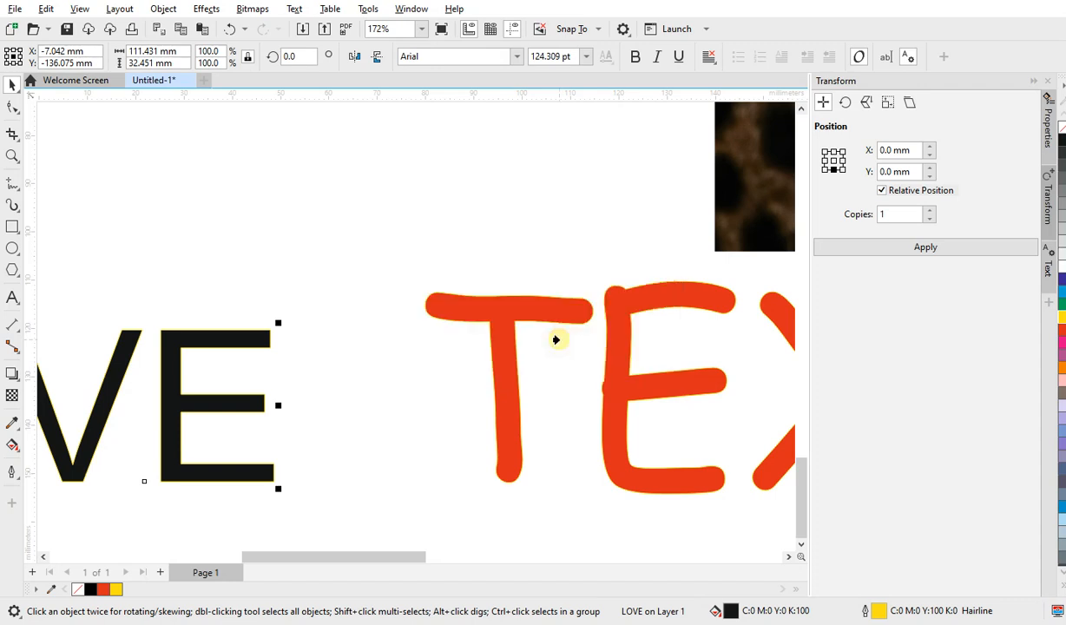
pyautogui.click(509, 313)
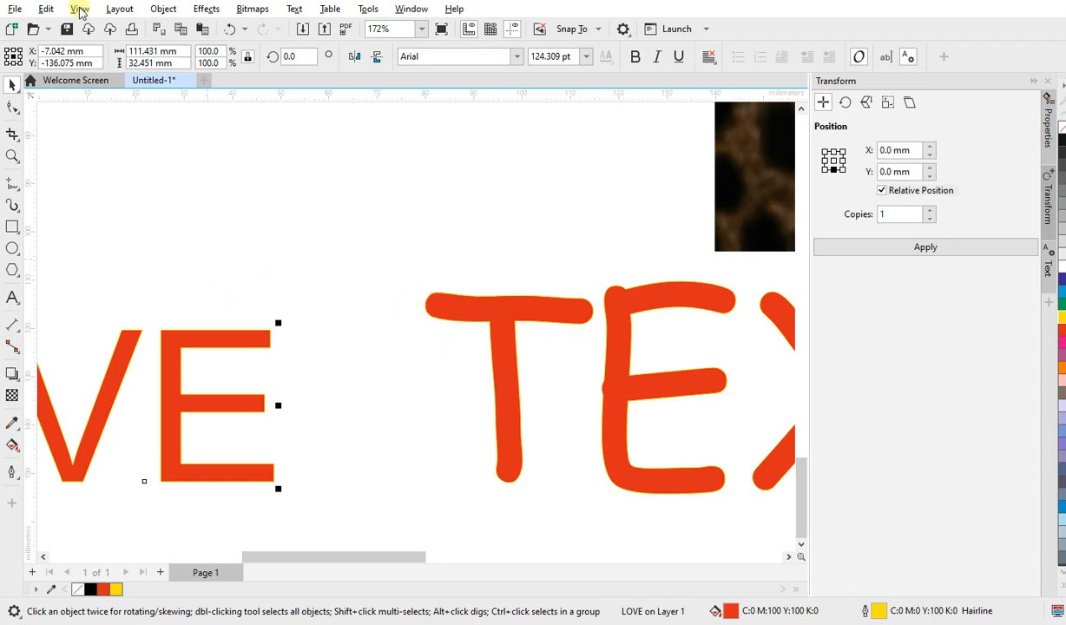
pyautogui.click(47, 8)
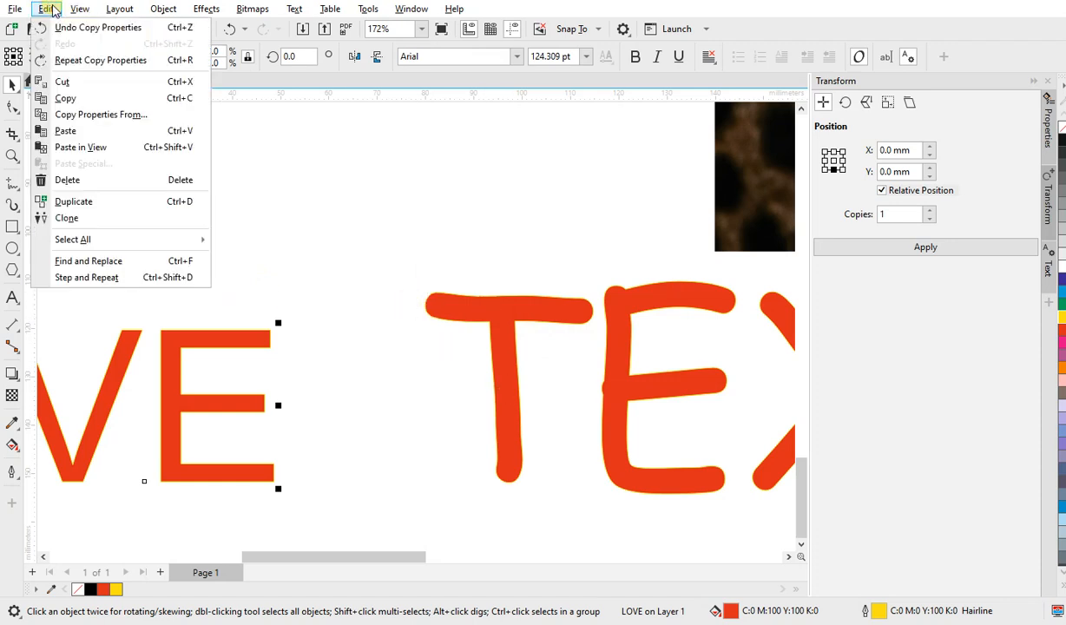
pyautogui.click(101, 115)
pyautogui.click(668, 338)
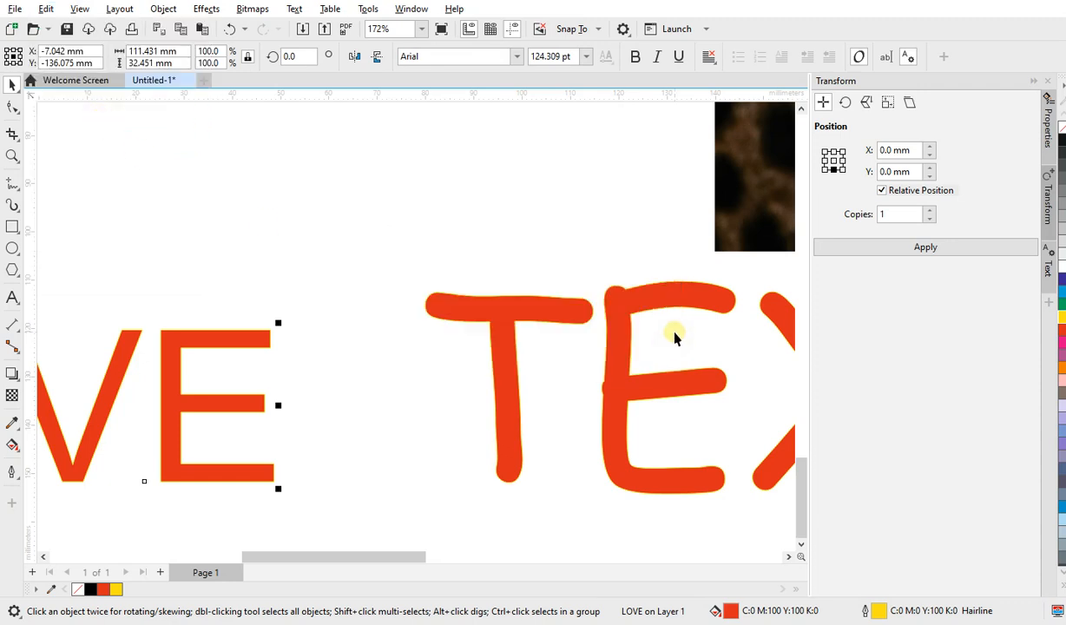
# Undo the fill and outline properties copied onto the LOVE text
pyautogui.hotkey('ctrl', 'z')
pyautogui.hotkey('ctrl', 'z')
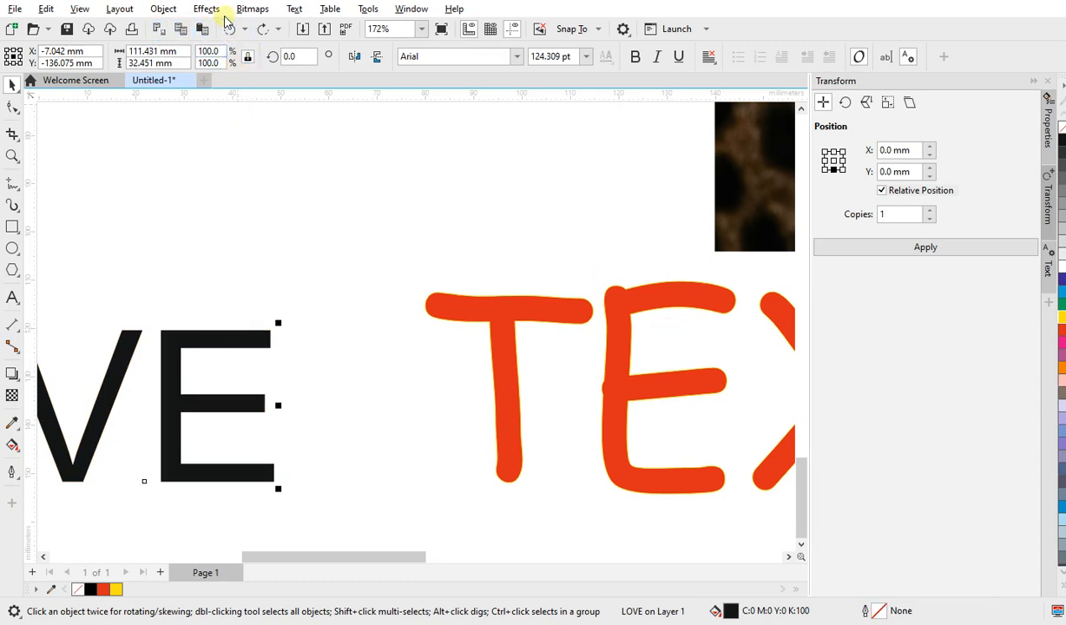
# Move the black LOVE text directly below the red TEXT object
pyautogui.moveTo(250, 332); pyautogui.dragTo(351, 361)
pyautogui.scroll(-5, 274, 333)
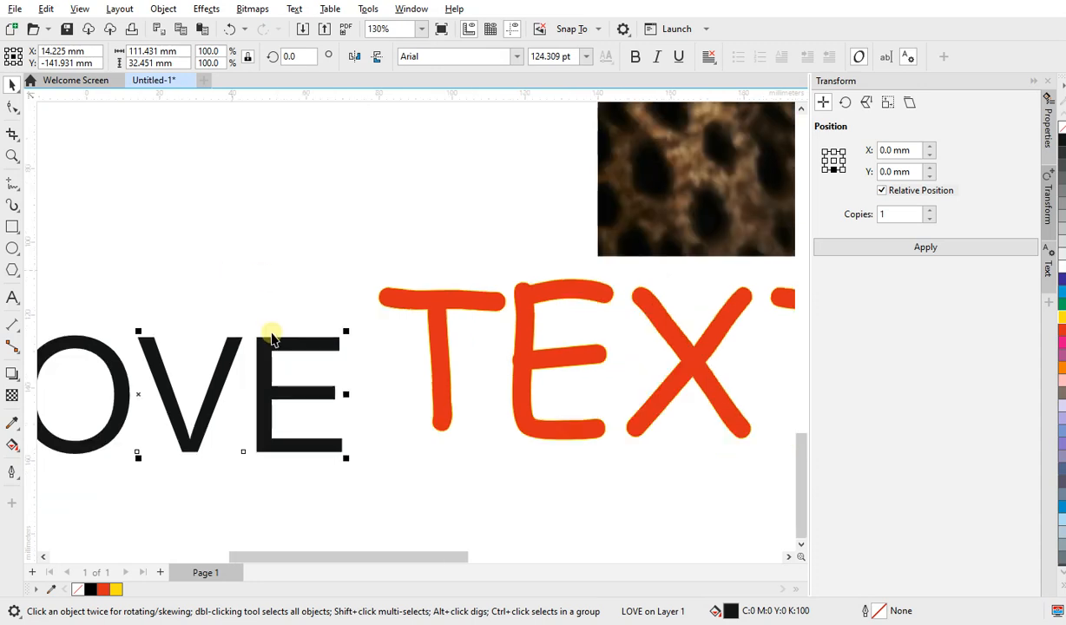
pyautogui.moveTo(271, 350); pyautogui.dragTo(512, 422)
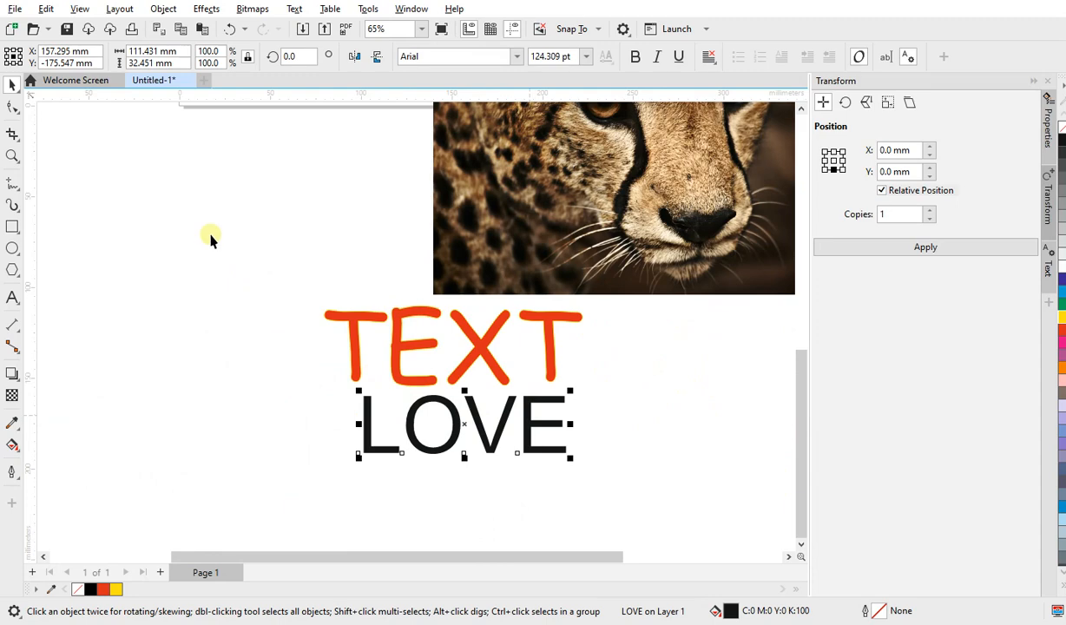
# Copy only the Text Properties from the red TEXT object to the LOVE text and keep LOVE selected
pyautogui.click(45, 10)
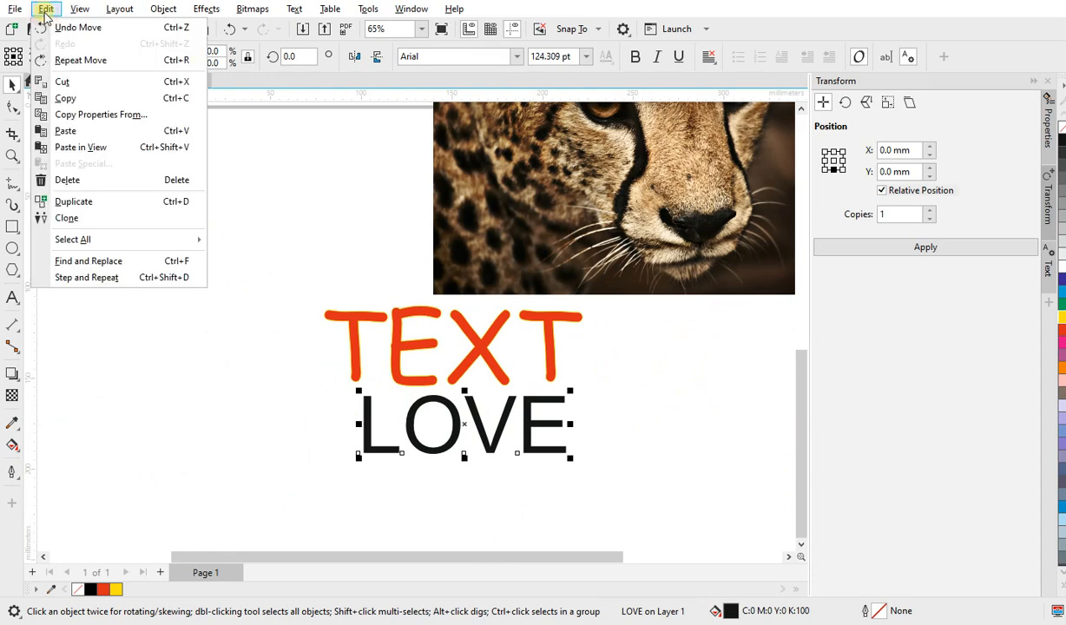
pyautogui.click(100, 116)
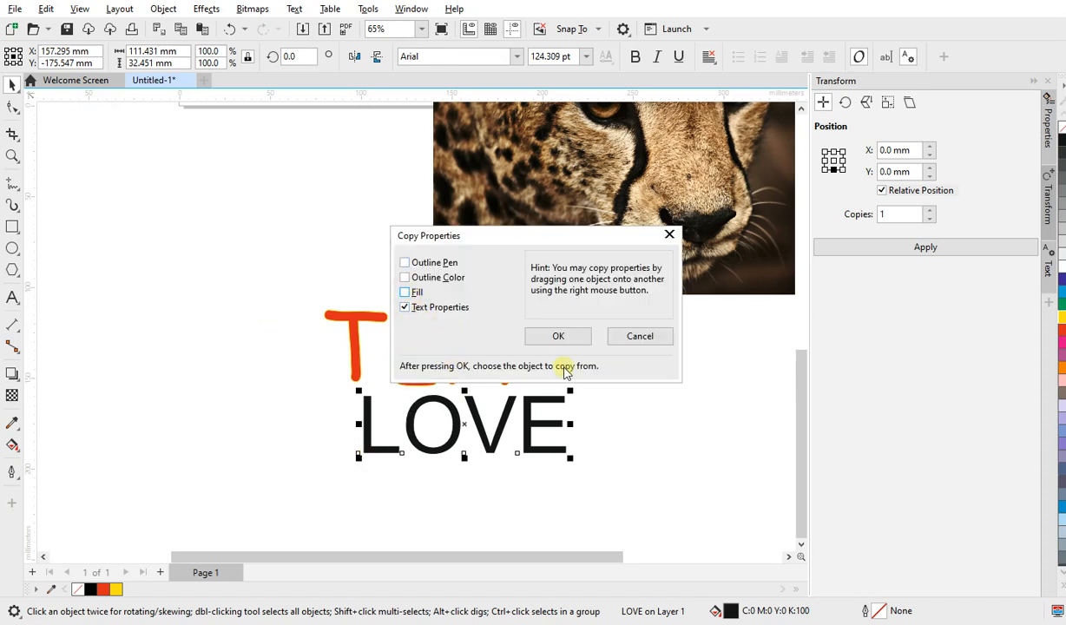
pyautogui.click(559, 336)
pyautogui.click(472, 346)
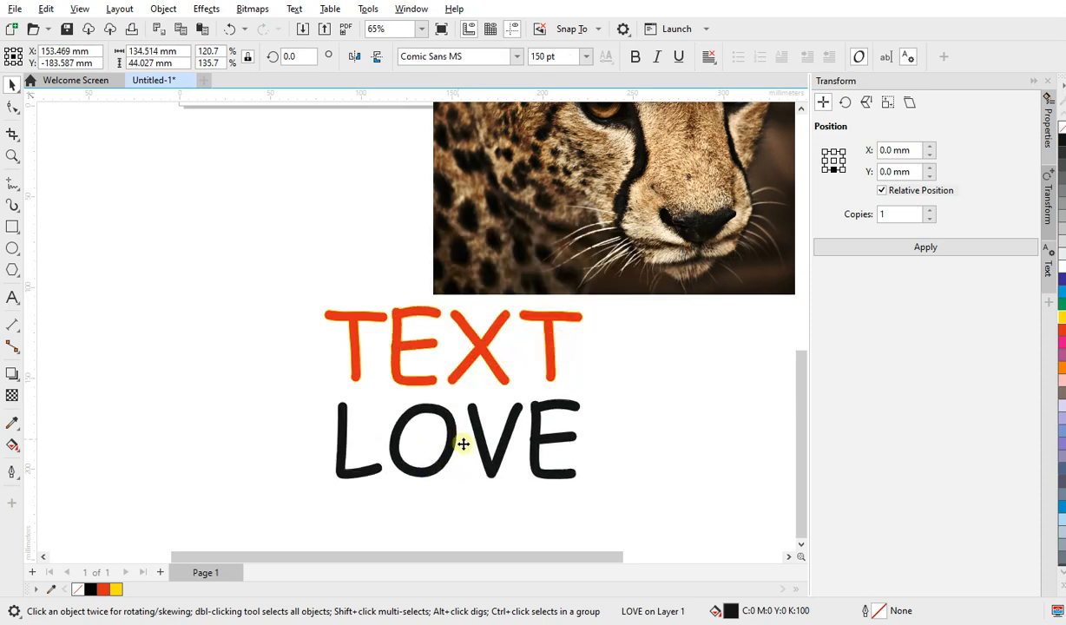
pyautogui.click(463, 445)
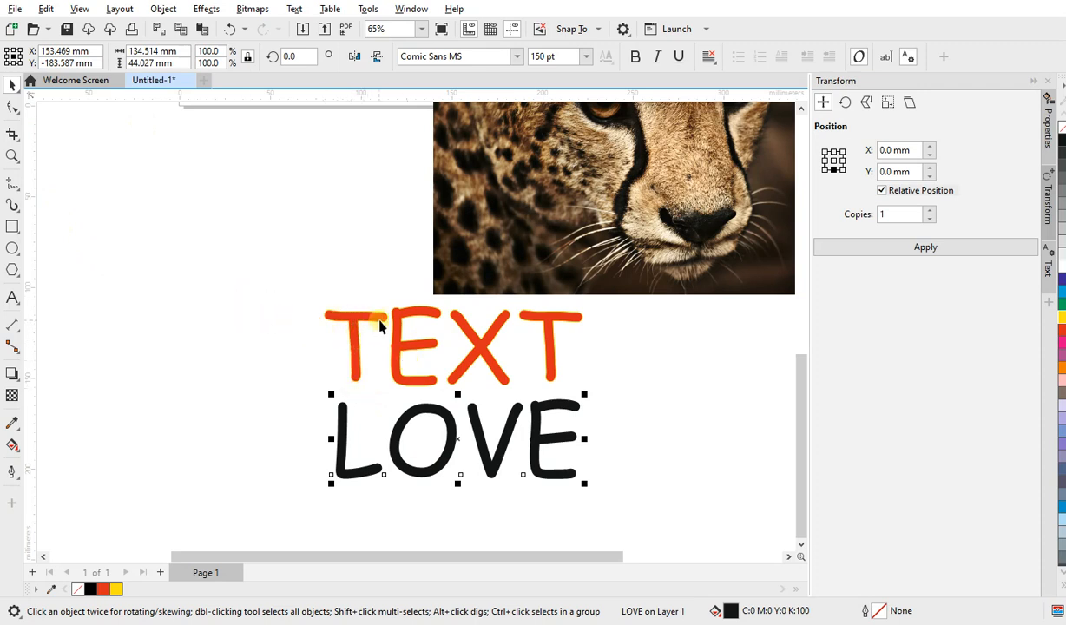
# Copy the Outline Pen, Outline Color, Fill and Text Properties from the red TEXT object to the LOVE text
pyautogui.click(79, 9)
pyautogui.moveTo(46, 8)
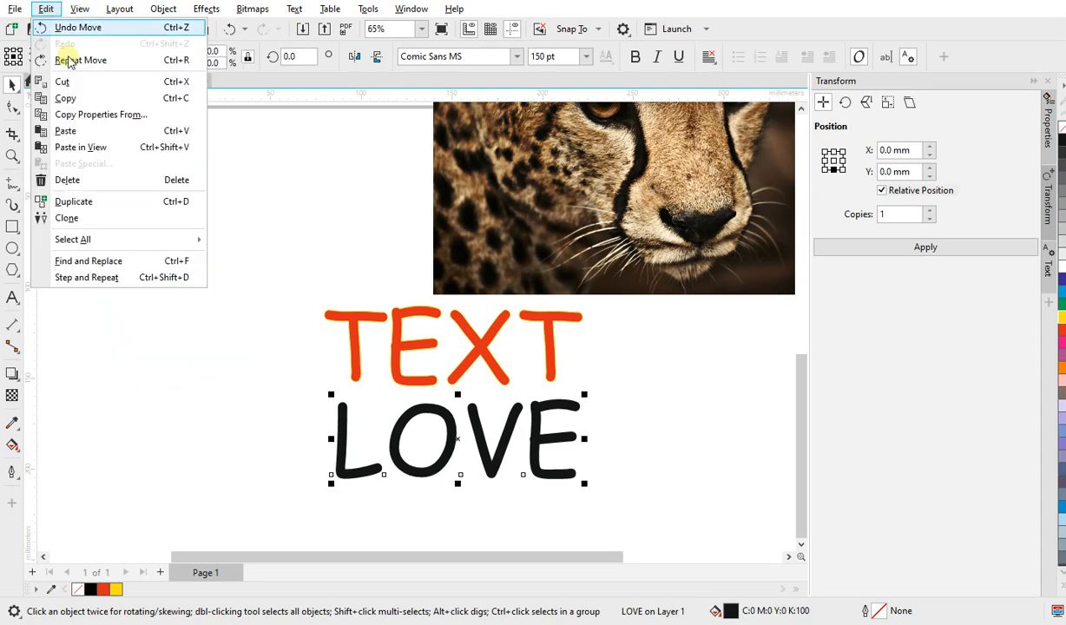
pyautogui.click(120, 114)
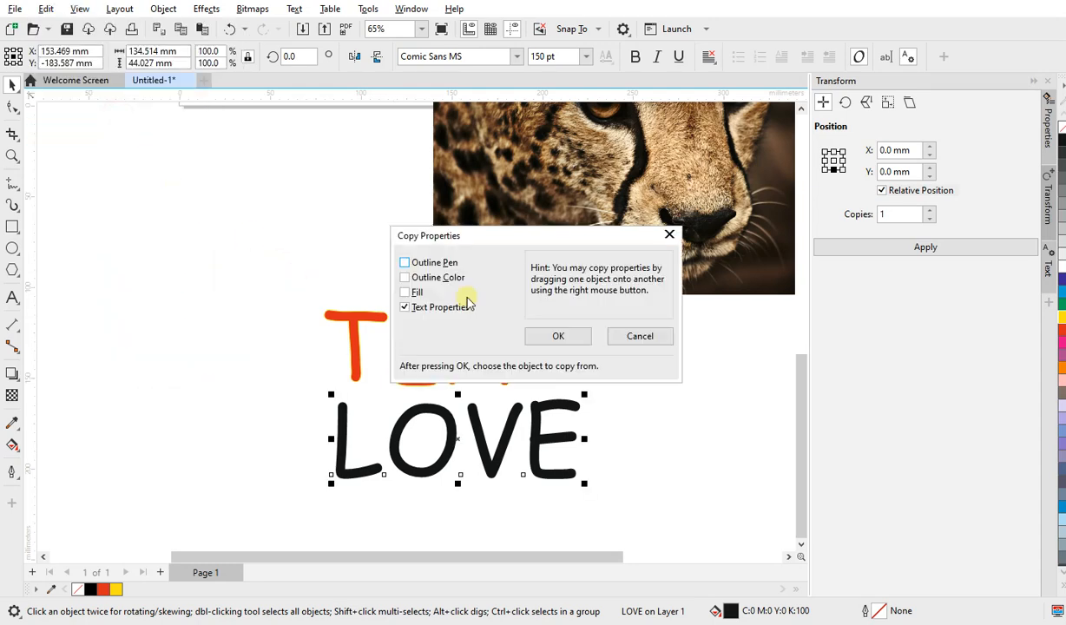
pyautogui.moveTo(564, 243); pyautogui.dragTo(581, 164)
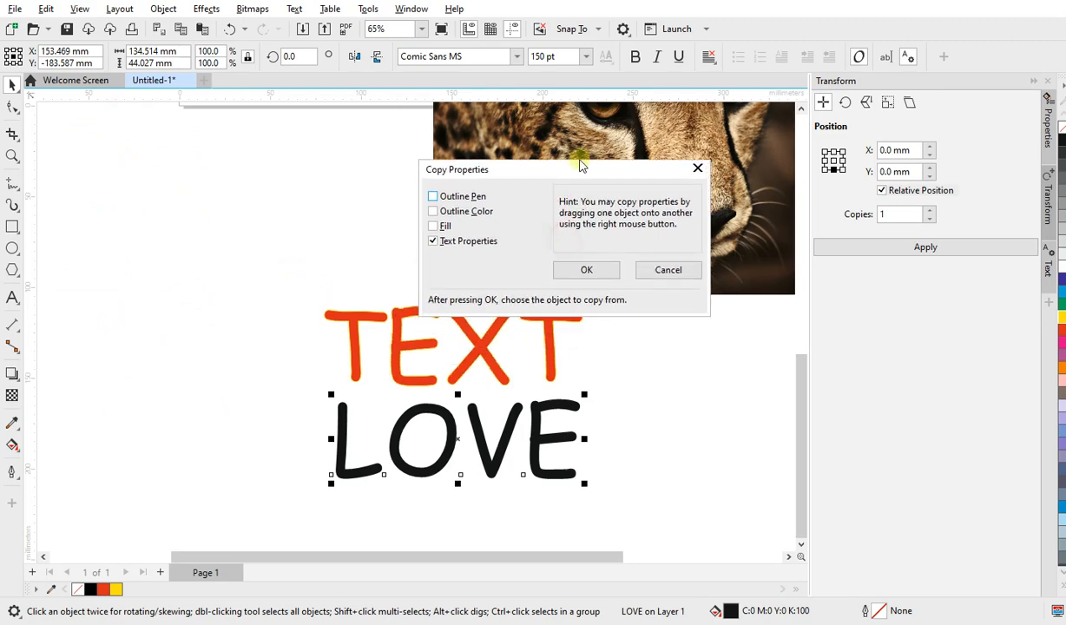
pyautogui.click(450, 214)
pyautogui.click(433, 197)
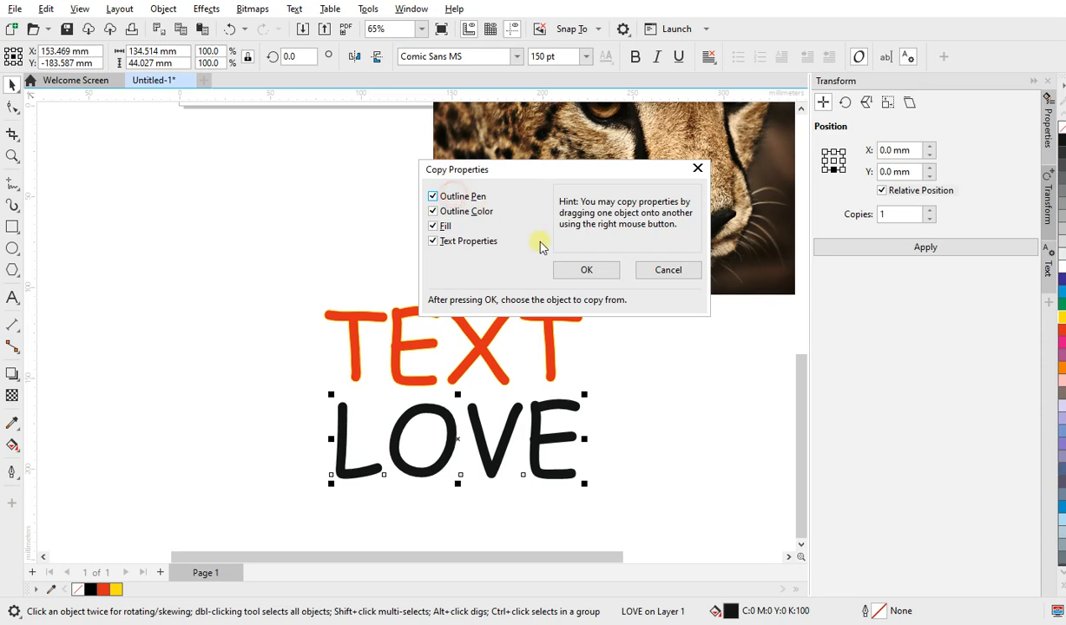
pyautogui.click(582, 270)
pyautogui.click(545, 321)
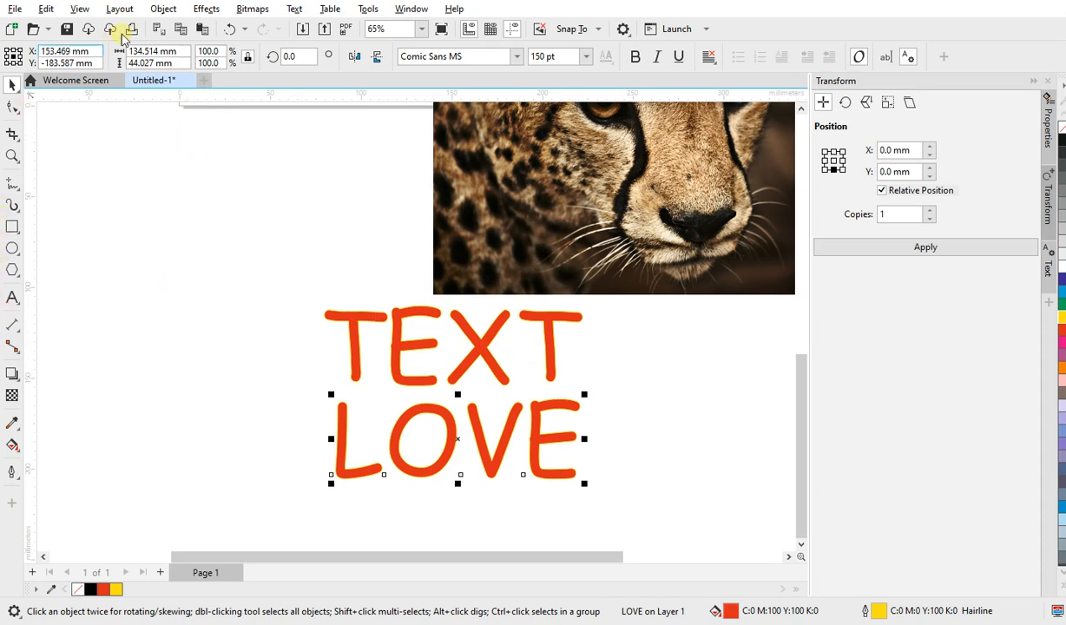
# Clone the LOVE text and place the clone to the left of the original LOVE
pyautogui.click(48, 9)
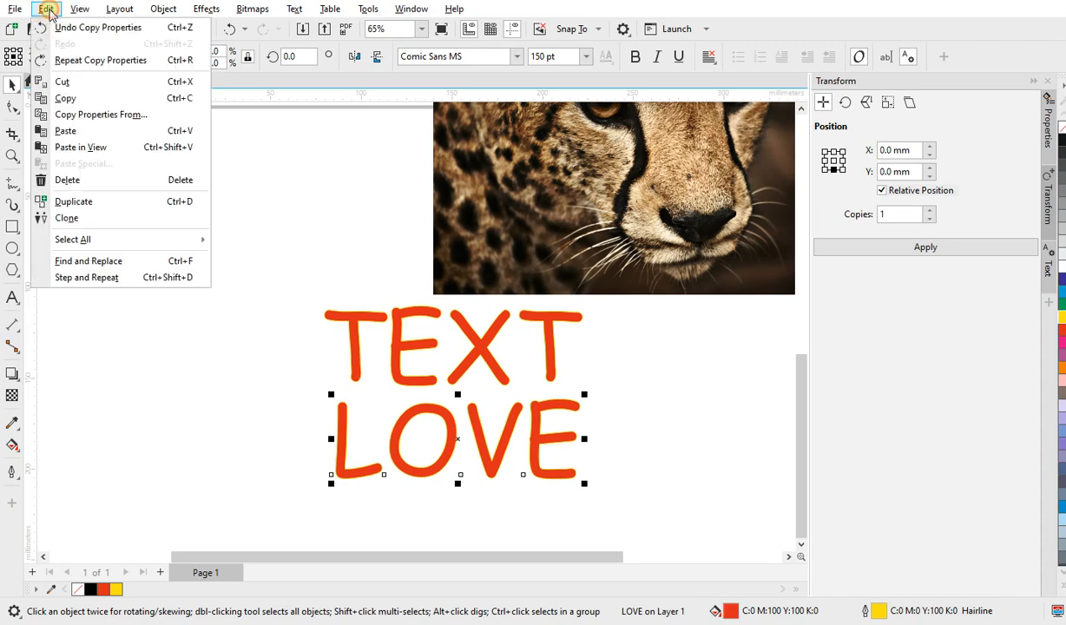
pyautogui.click(67, 218)
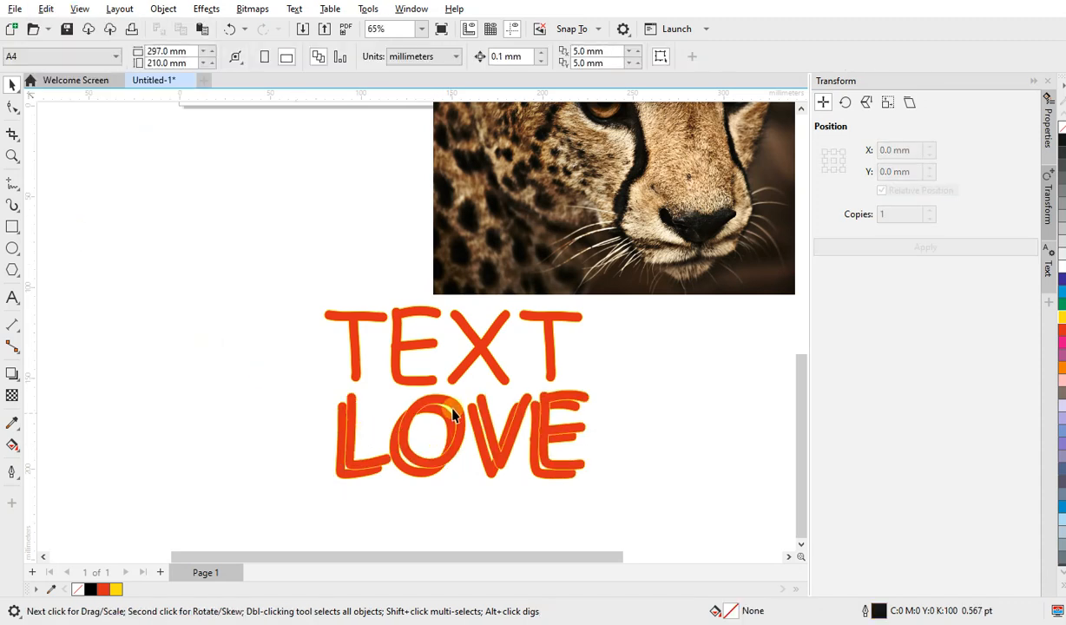
pyautogui.moveTo(456, 409)
pyautogui.mouseDown()
pyautogui.moveTo(338, 443)
pyautogui.moveTo(221, 417)
pyautogui.moveTo(171, 295)
pyautogui.moveTo(204, 408)
pyautogui.moveTo(170, 394)
pyautogui.mouseUp()
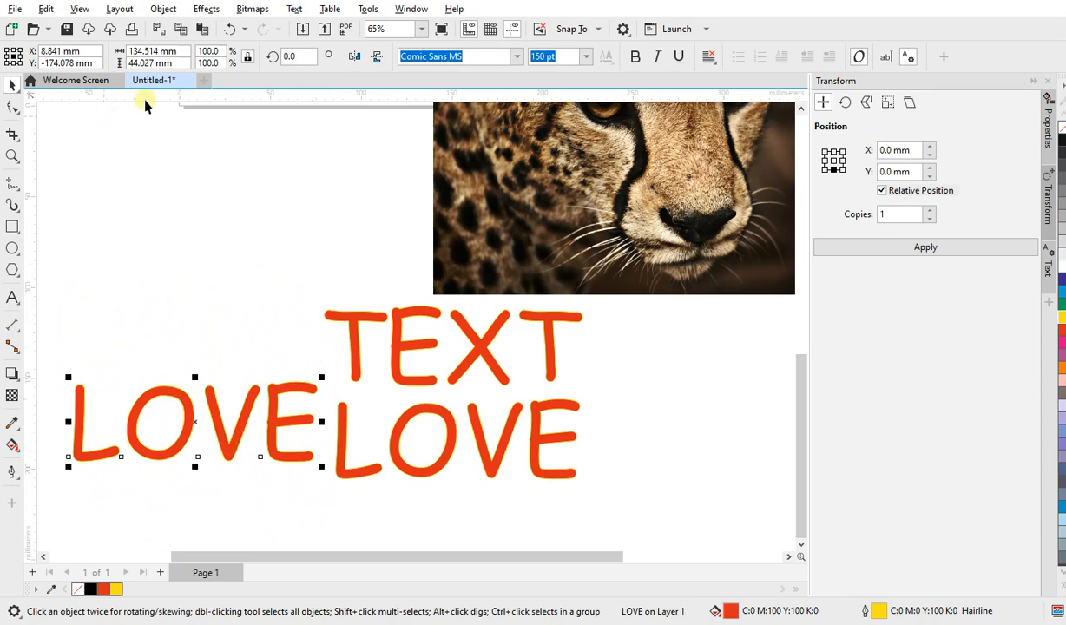
pyautogui.click(80, 8)
pyautogui.moveTo(119, 9)
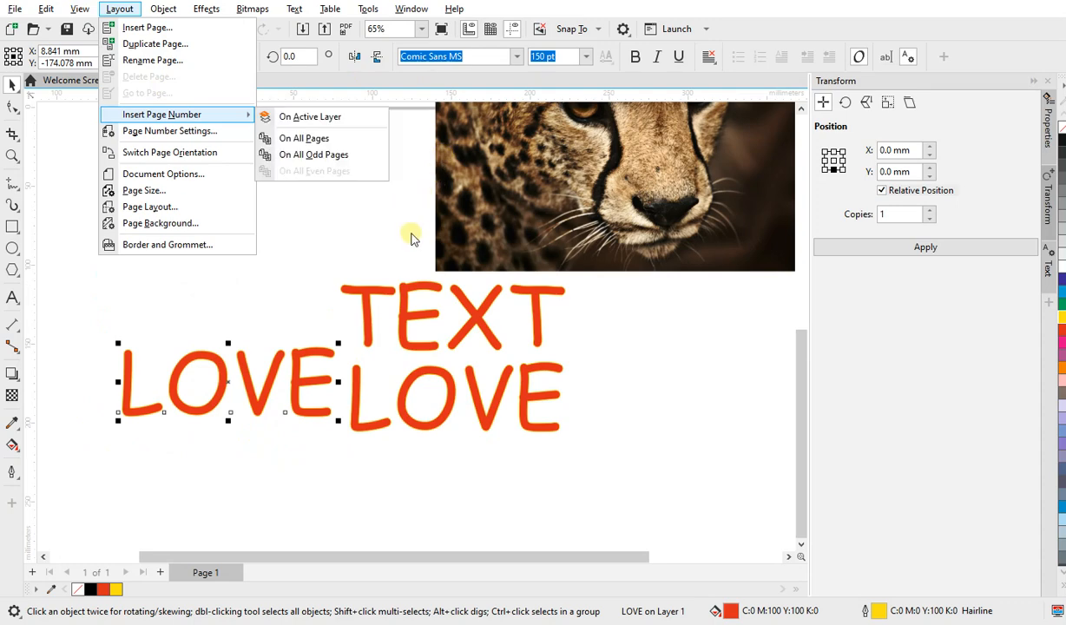
pyautogui.scroll(-1, 406, 231)
pyautogui.click(443, 271)
# Display the whole artwork, both cheetah images and all three texts, in Wireframe view
pyautogui.scroll(-2, 399, 330)
pyautogui.scroll(1, 402, 327)
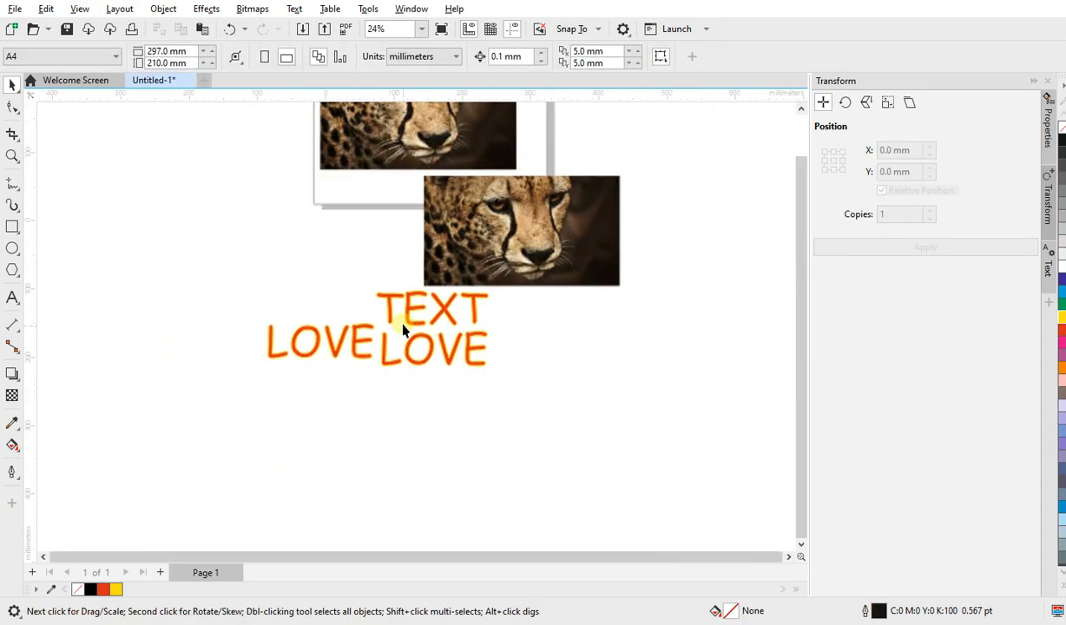
pyautogui.scroll(-2, 528, 124)
pyautogui.scroll(1, 538, 98)
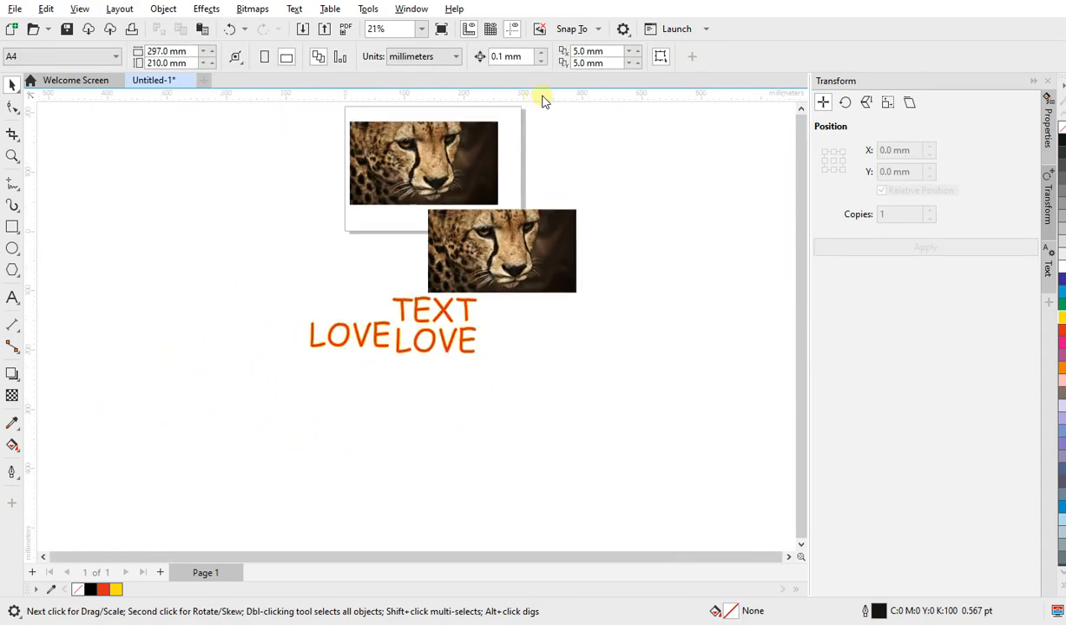
pyautogui.click(79, 9)
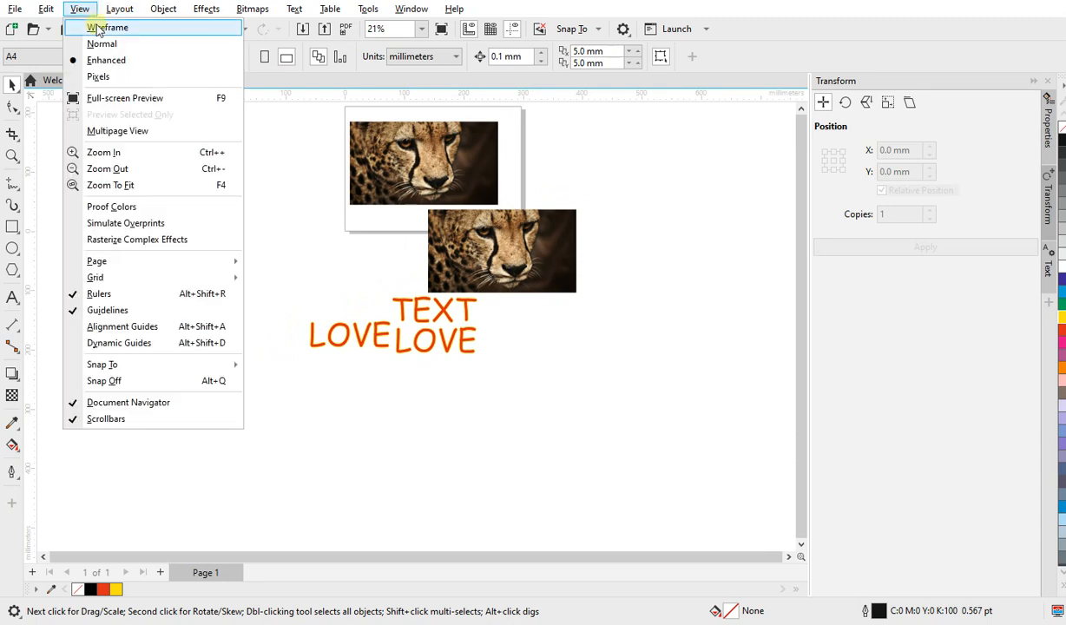
pyautogui.click(97, 28)
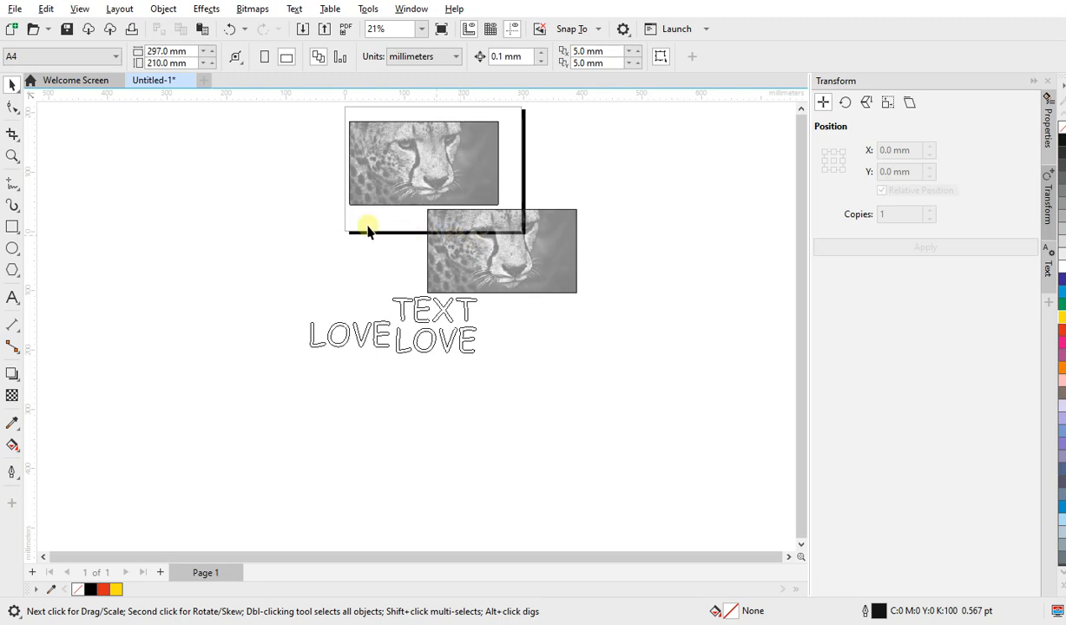
# Show the artwork in Normal view and restore the Enhanced view
pyautogui.click(80, 8)
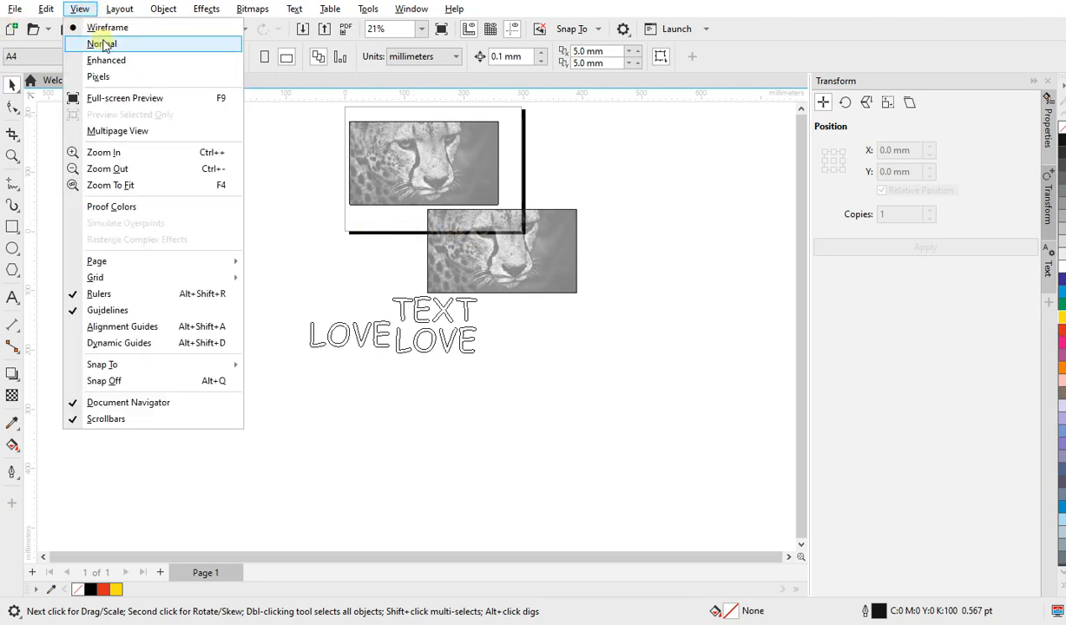
pyautogui.click(102, 43)
pyautogui.click(80, 8)
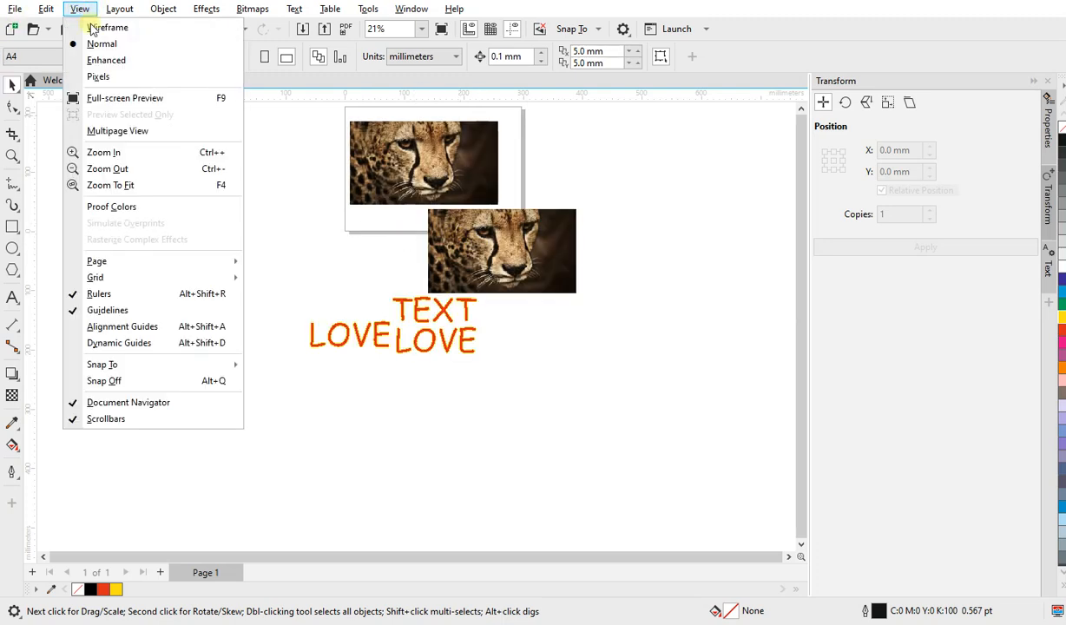
pyautogui.click(105, 60)
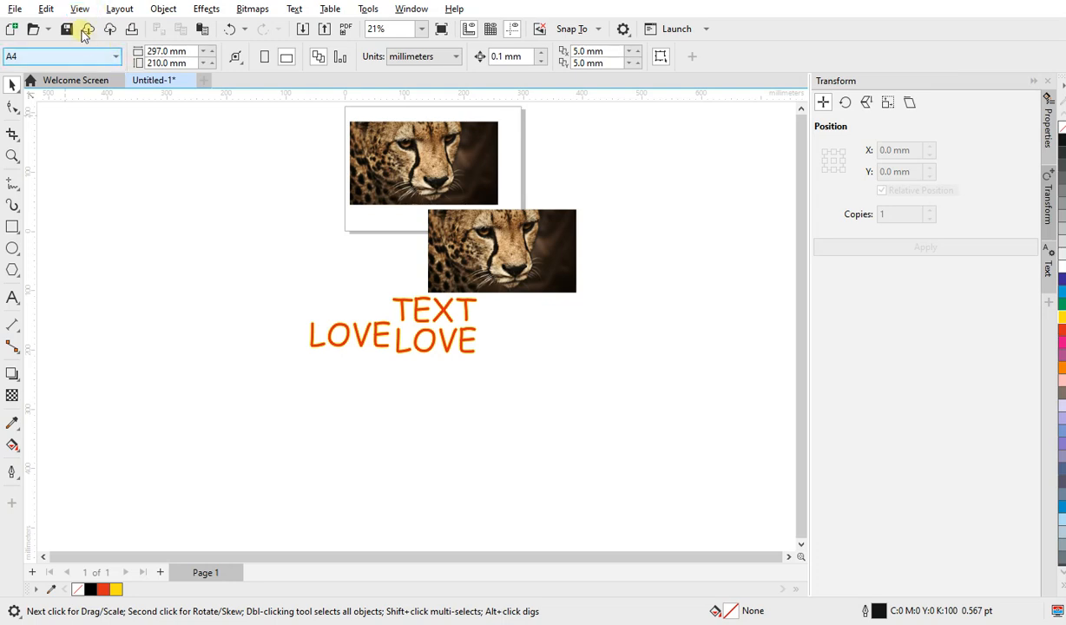
# Switch the artwork to Wireframe view, framing the cheetah image on the page
pyautogui.click(82, 10)
pyautogui.click(100, 29)
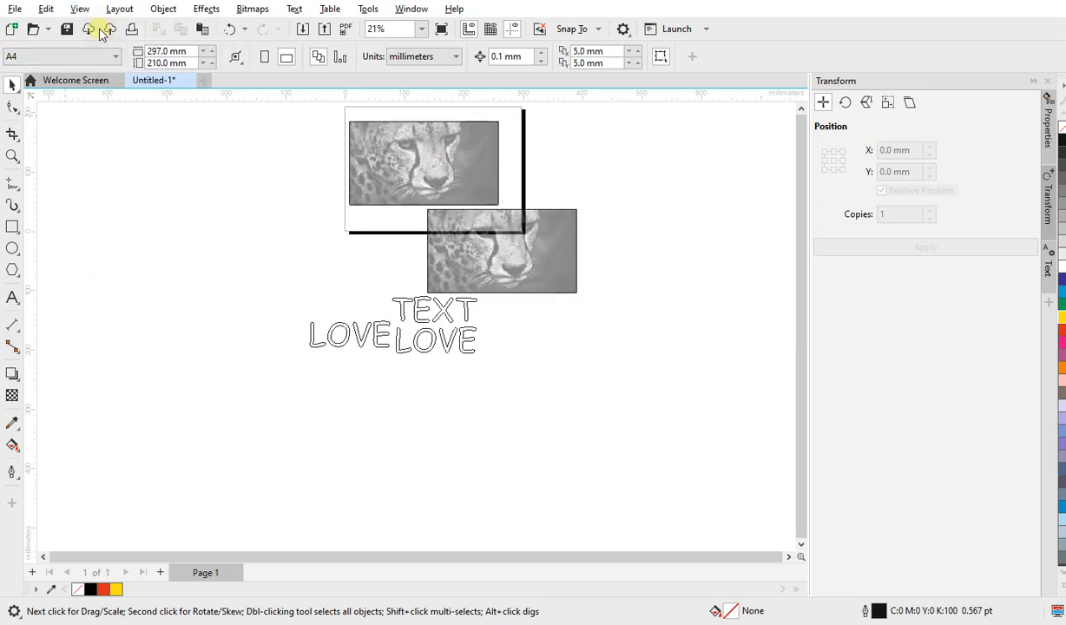
pyautogui.scroll(4, 460, 128)
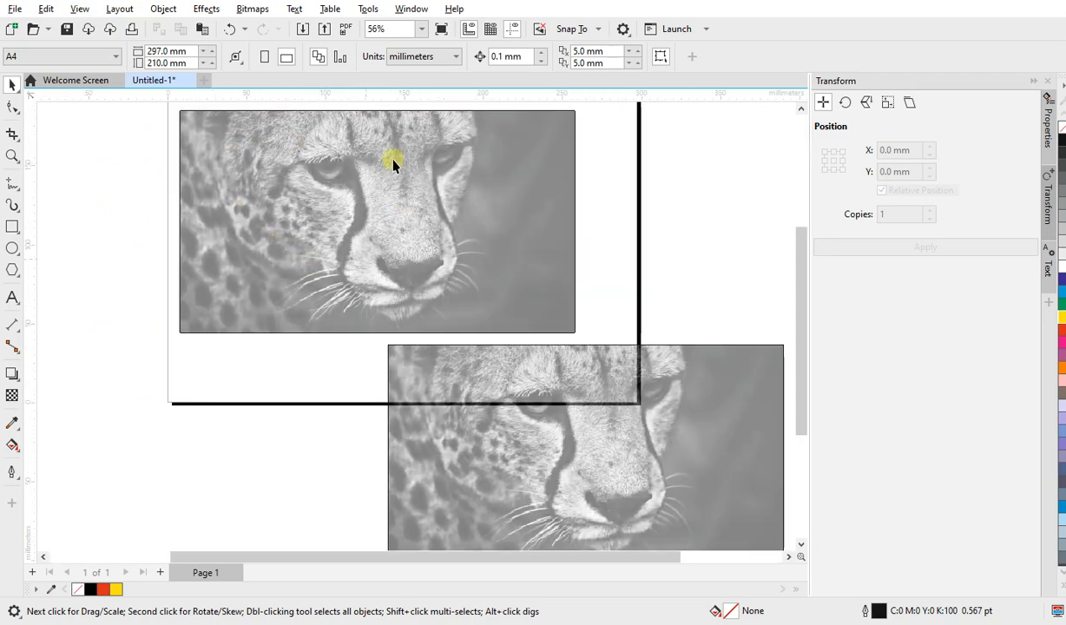
# Trace the outer left edge of the upper cheetah's face, from forehead to mouth, with a B-Spline curve about 151 mm long
pyautogui.click(12, 184)
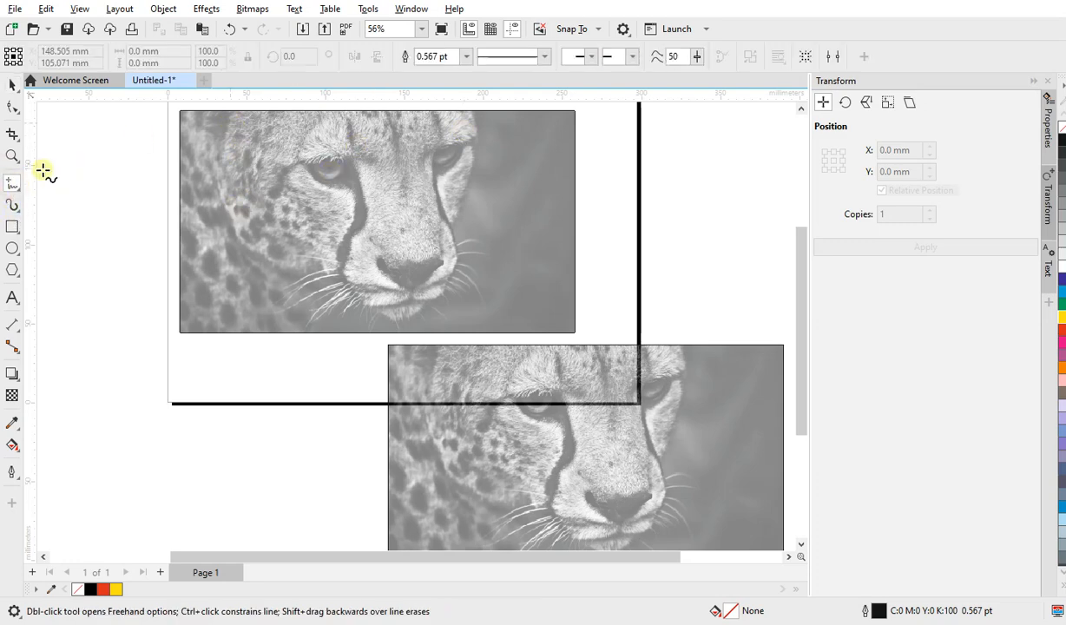
pyautogui.click(14, 185)
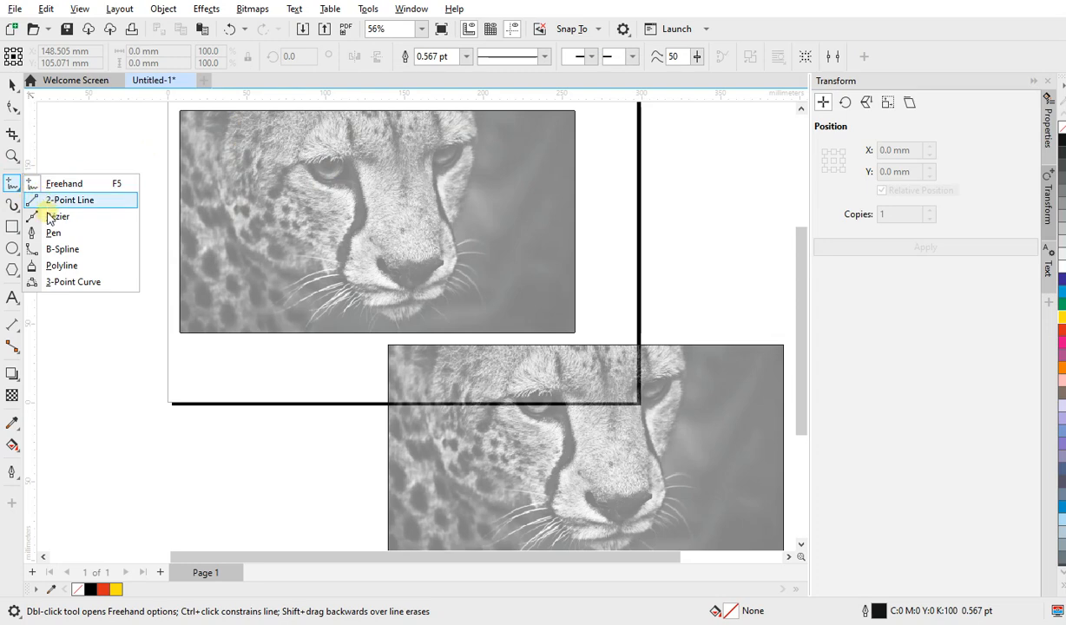
pyautogui.click(38, 249)
pyautogui.click(235, 111)
pyautogui.click(219, 144)
pyautogui.click(215, 173)
pyautogui.click(225, 216)
pyautogui.click(246, 246)
pyautogui.click(263, 263)
pyautogui.click(305, 275)
pyautogui.click(336, 278)
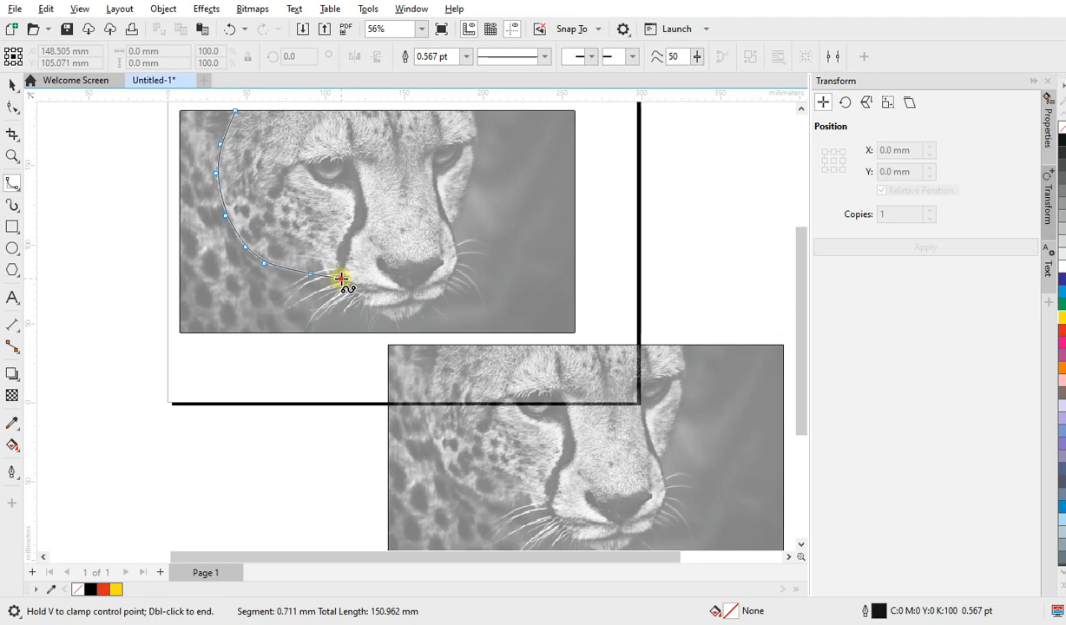
pyautogui.doubleClick(343, 277)
# Trace a B-Spline curve, about 86 by 127 mm, from the upper cheetah's forehead down the nose, around the chin and up over the right eye
pyautogui.click(343, 121)
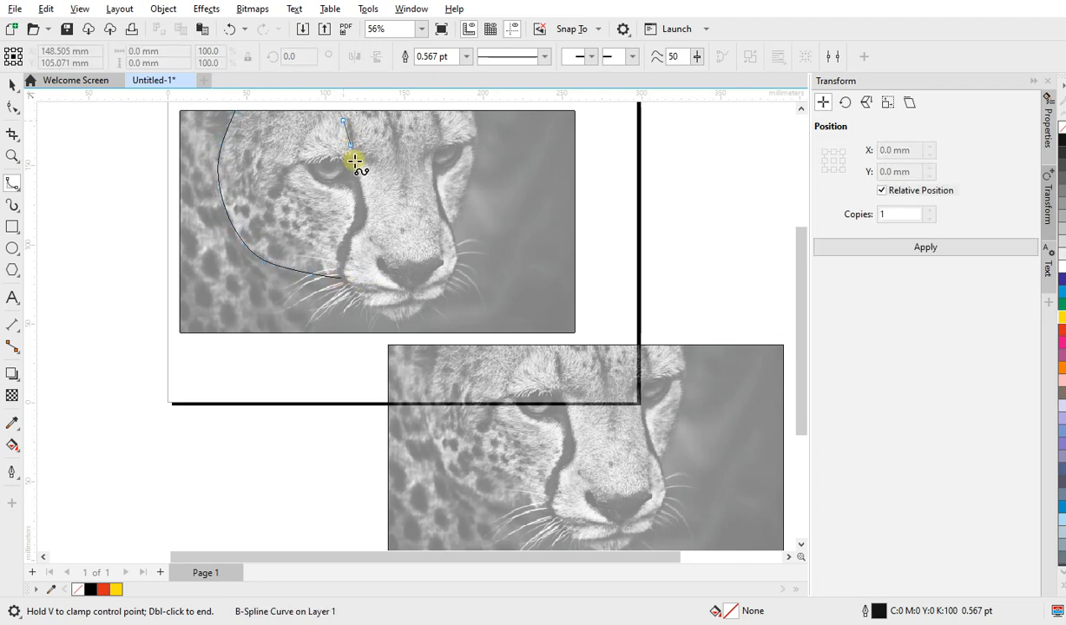
pyautogui.click(354, 181)
pyautogui.click(362, 201)
pyautogui.click(359, 223)
pyautogui.click(345, 240)
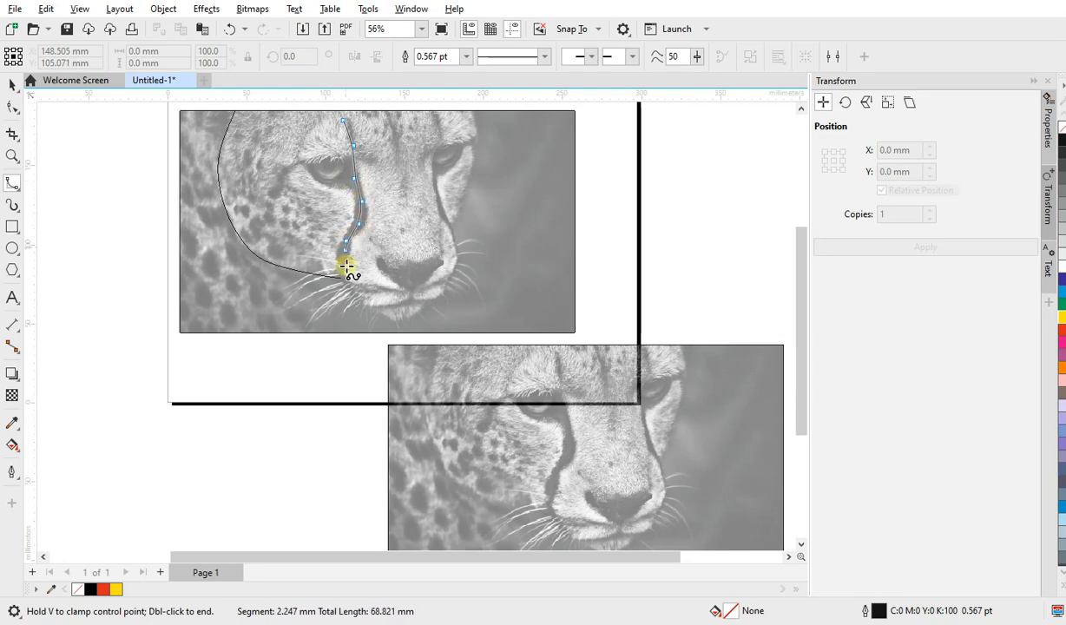
pyautogui.click(343, 270)
pyautogui.click(354, 288)
pyautogui.click(364, 303)
pyautogui.click(389, 321)
pyautogui.click(396, 322)
pyautogui.click(410, 311)
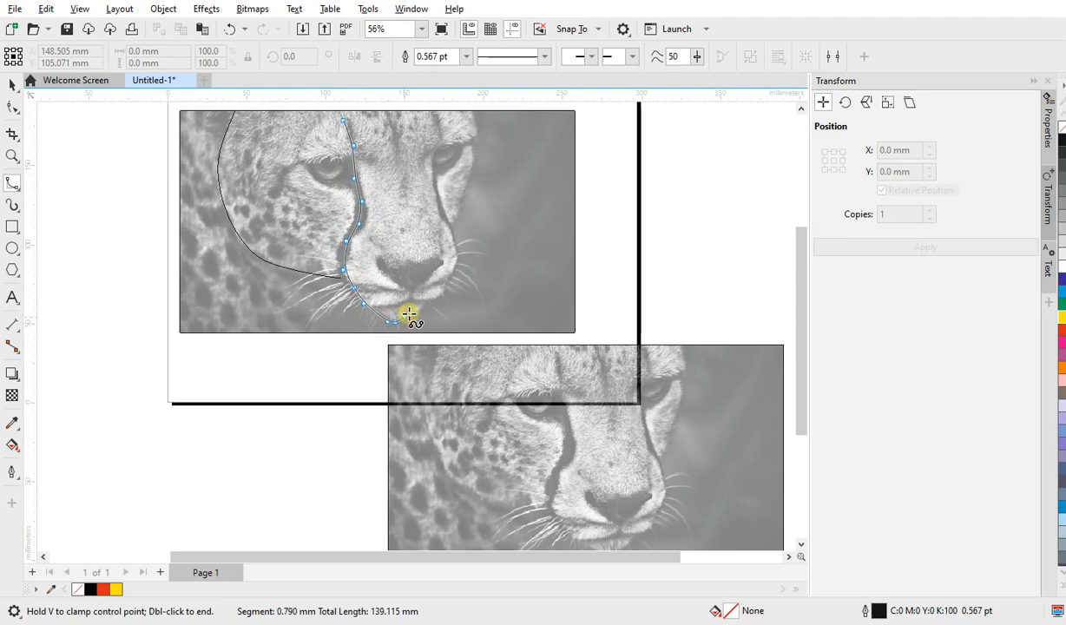
pyautogui.click(436, 300)
pyautogui.click(458, 269)
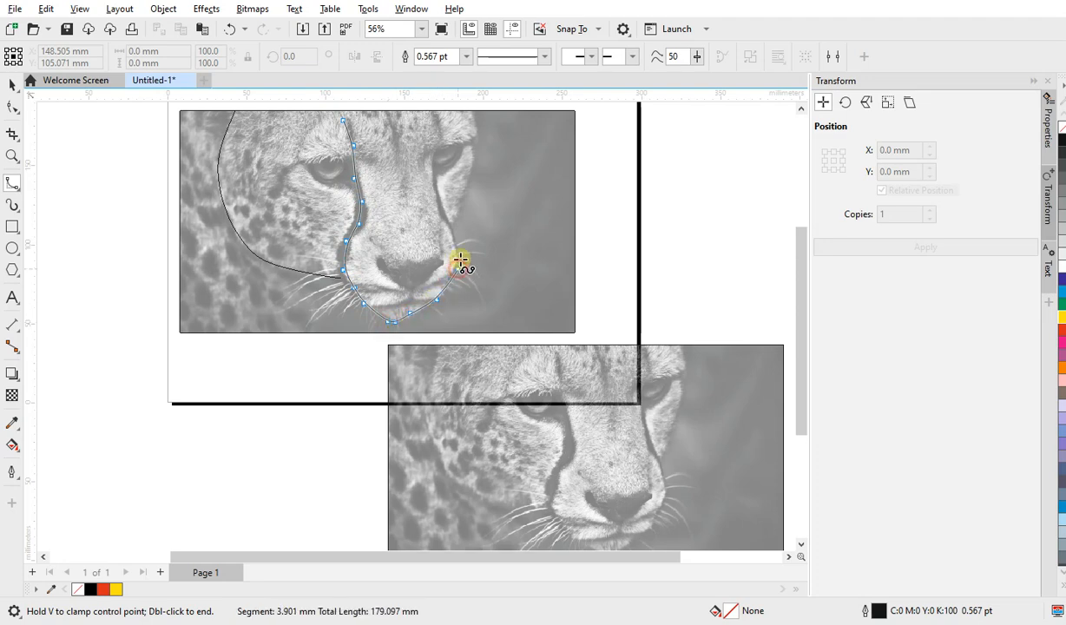
pyautogui.click(455, 241)
pyautogui.click(442, 209)
pyautogui.click(433, 176)
pyautogui.click(434, 149)
pyautogui.click(446, 140)
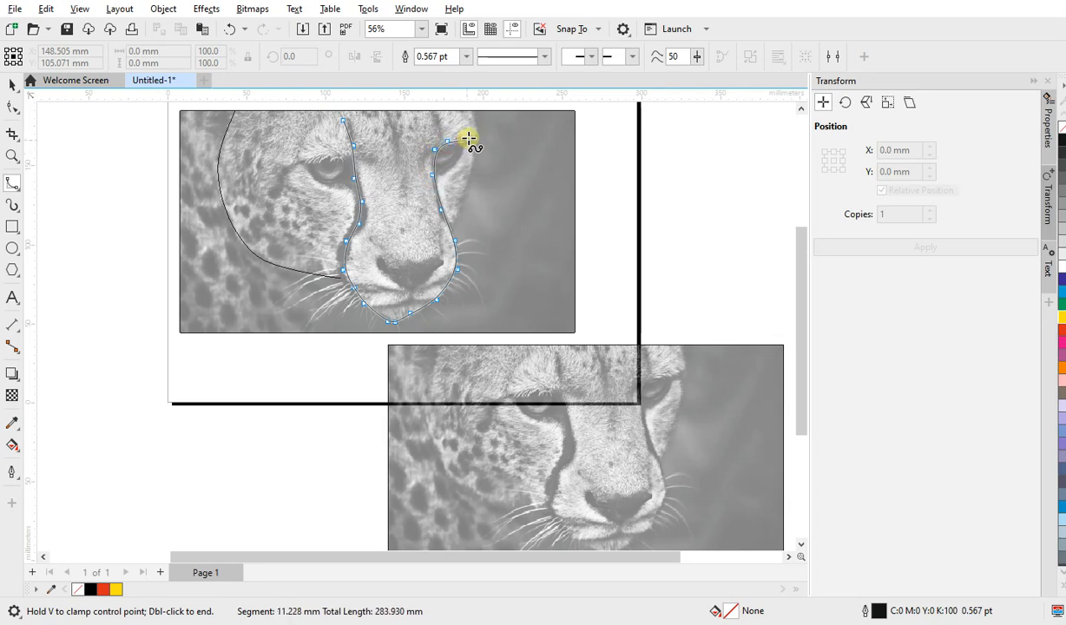
pyautogui.doubleClick(478, 135)
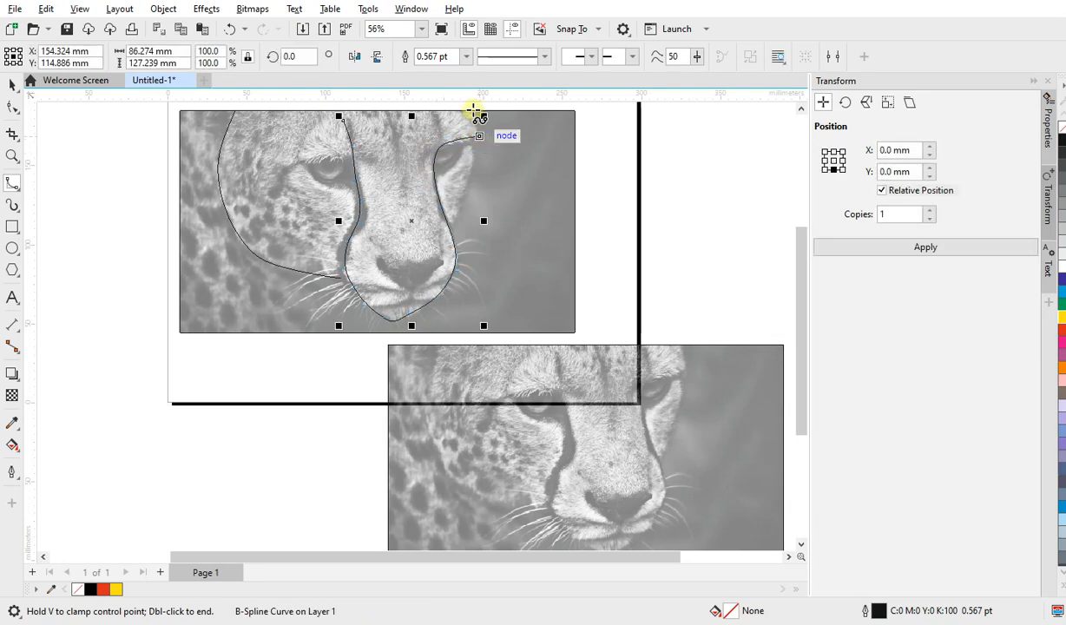
# Trace the right edge of the upper cheetah's face down to the muzzle curve with a B-Spline about 17 by 72 mm
pyautogui.click(470, 111)
pyautogui.click(477, 158)
pyautogui.click(465, 193)
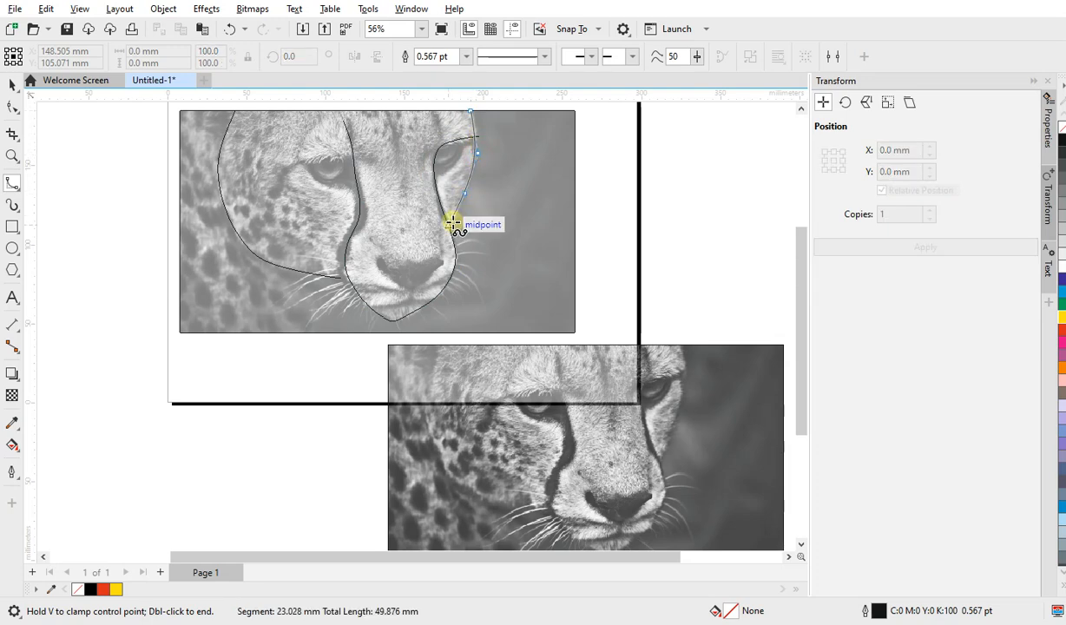
pyautogui.doubleClick(453, 225)
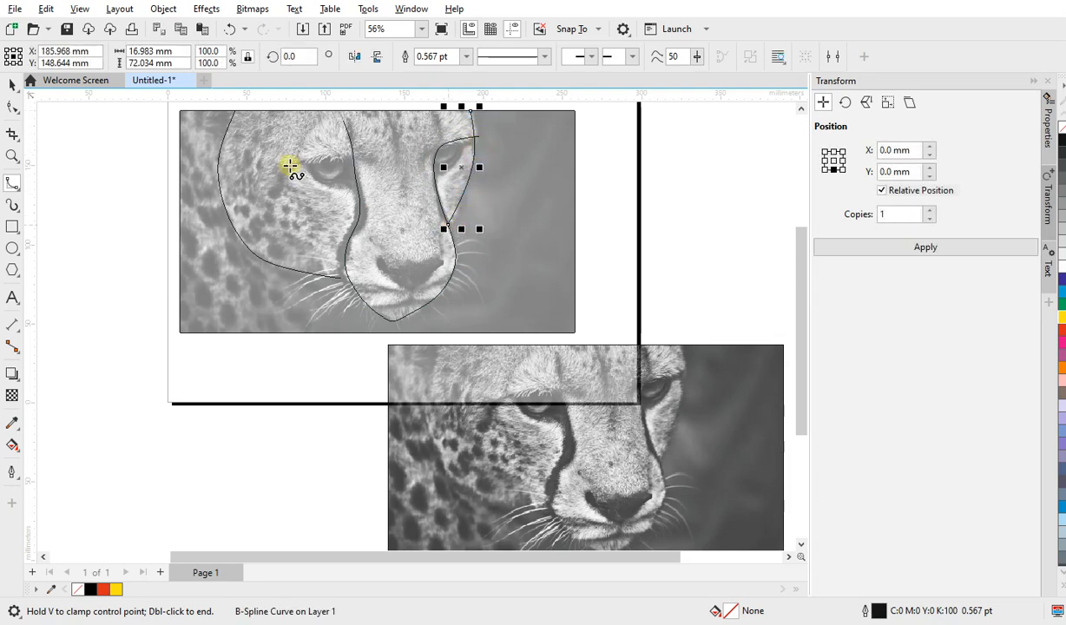
# Draw a B-Spline brow line about 47 by 8 mm above the upper cheetah's left eye
pyautogui.click(328, 157)
pyautogui.click(351, 147)
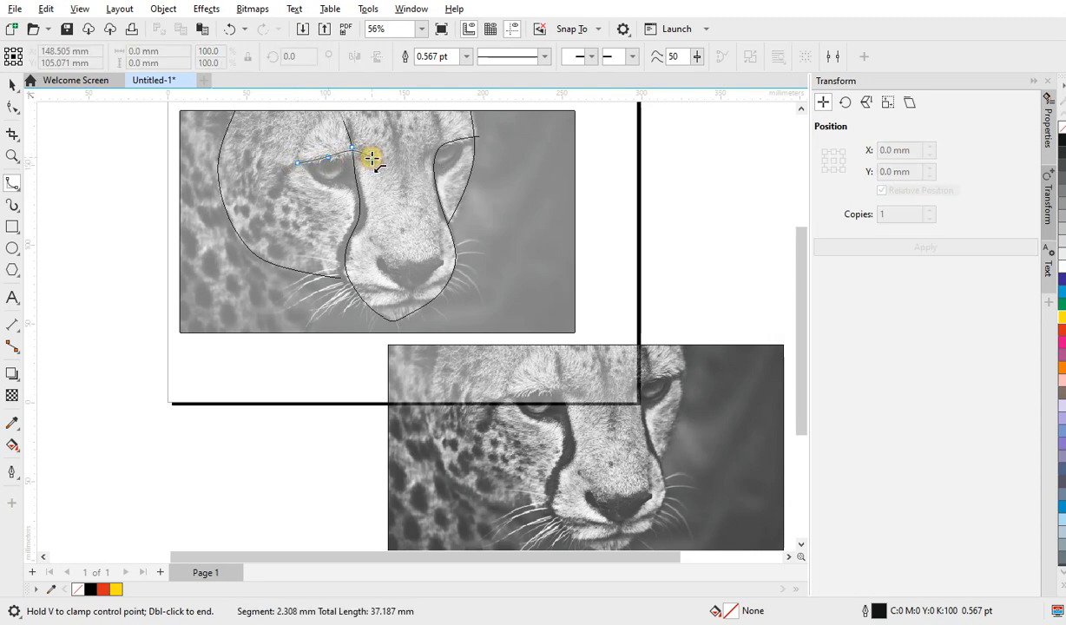
pyautogui.doubleClick(373, 157)
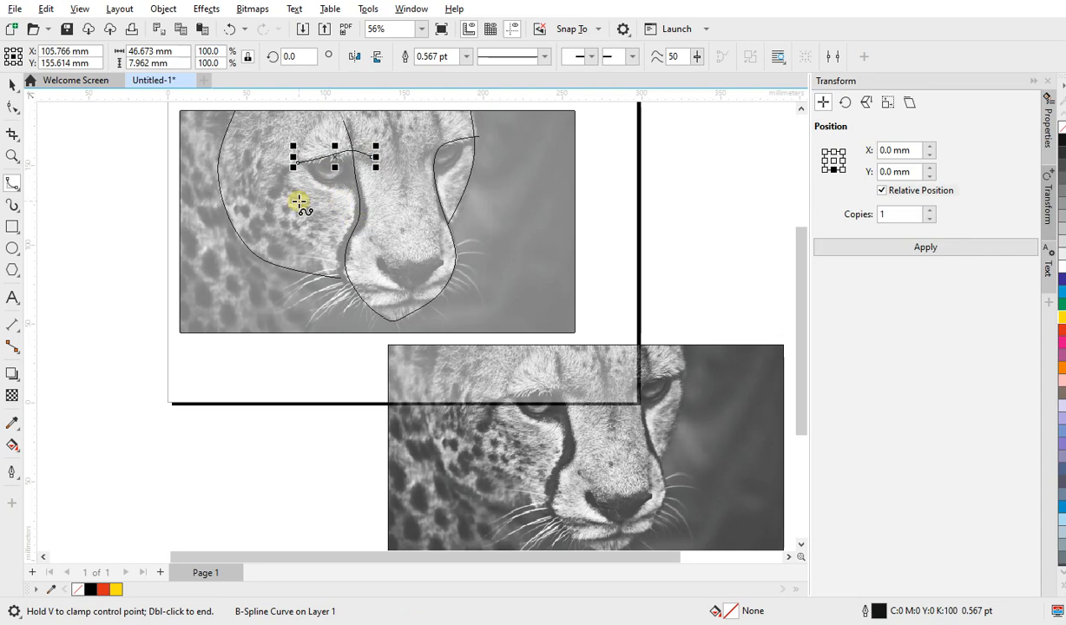
# Return the artwork to Enhanced view and inspect the traced curves over the cheetah image
pyautogui.click(79, 9)
pyautogui.click(95, 60)
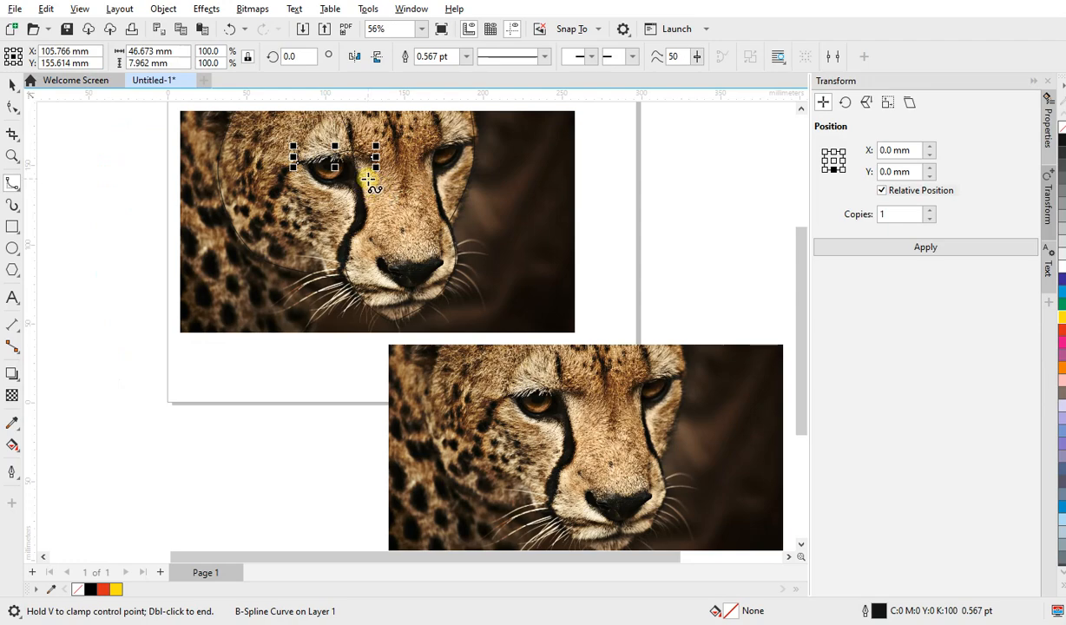
pyautogui.scroll(2, 371, 178)
pyautogui.rightClick(368, 183)
pyautogui.scroll(-2, 310, 163)
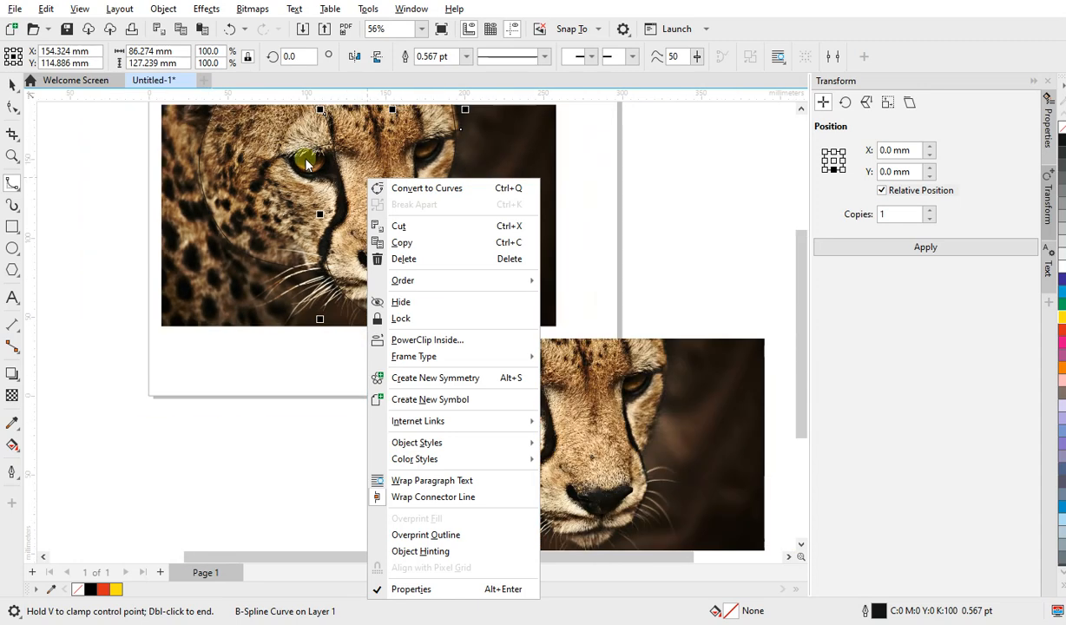
pyautogui.click(13, 103)
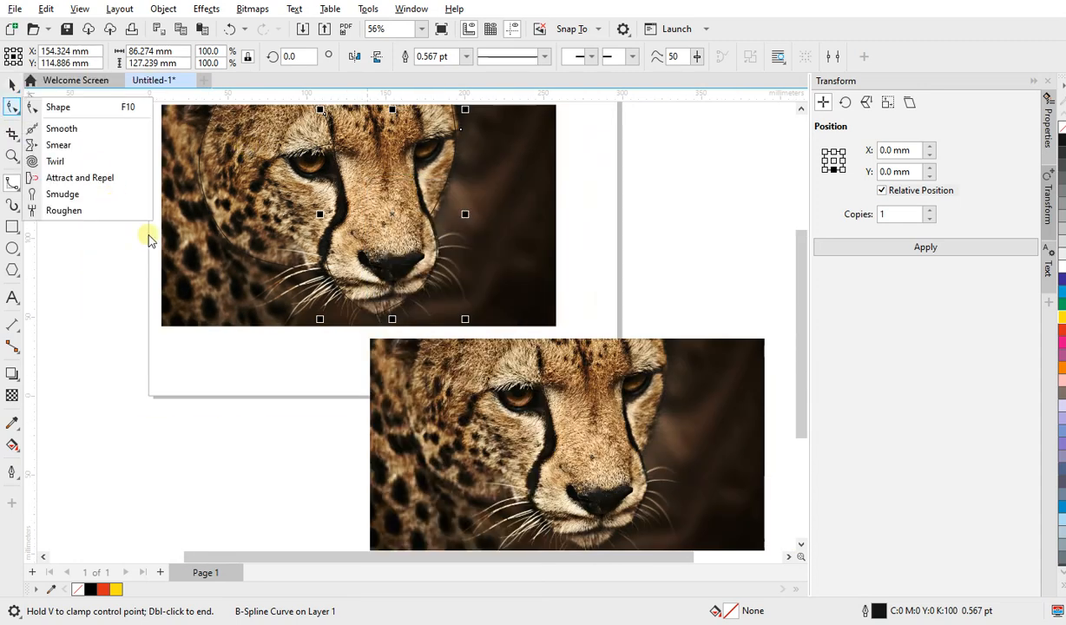
pyautogui.click(87, 370)
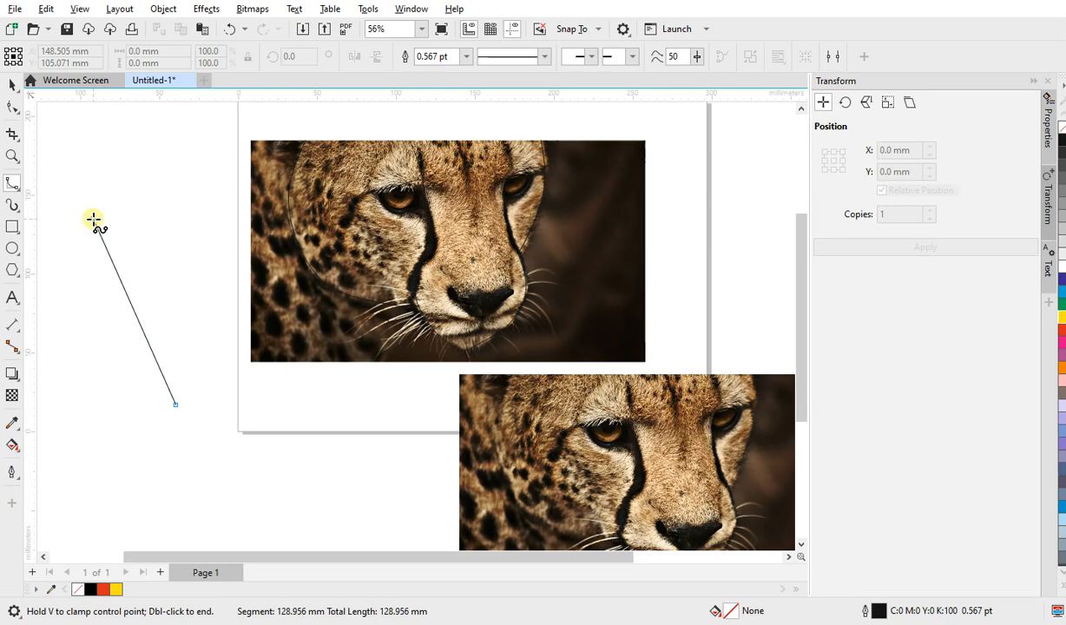
pyautogui.press('Escape')
pyautogui.click(79, 10)
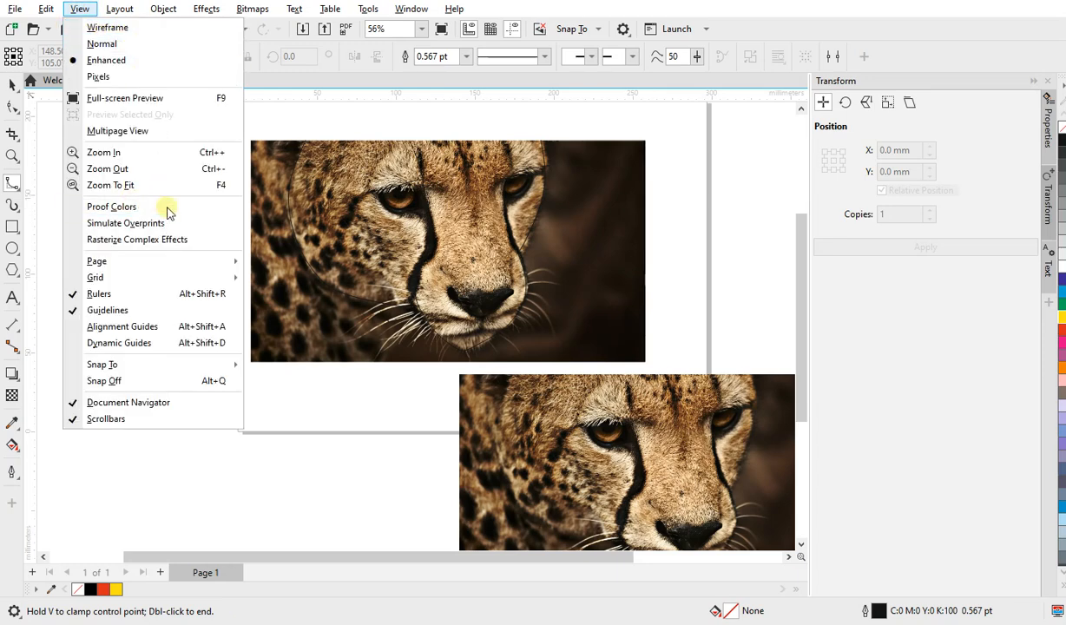
pyautogui.scroll(-1, 421, 465)
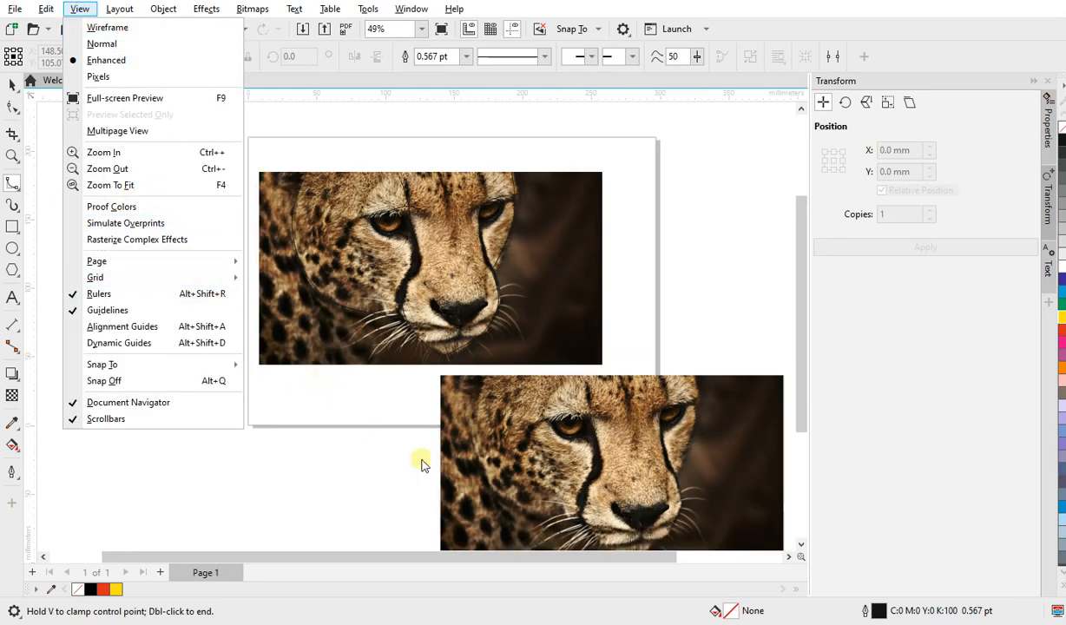
pyautogui.click(321, 420)
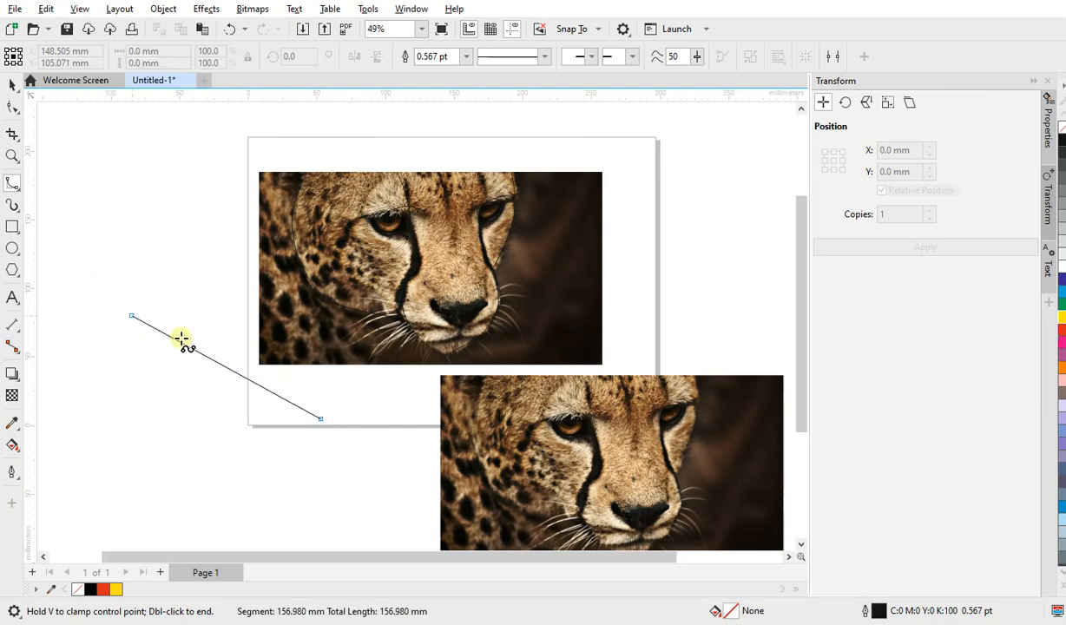
pyautogui.press('Escape')
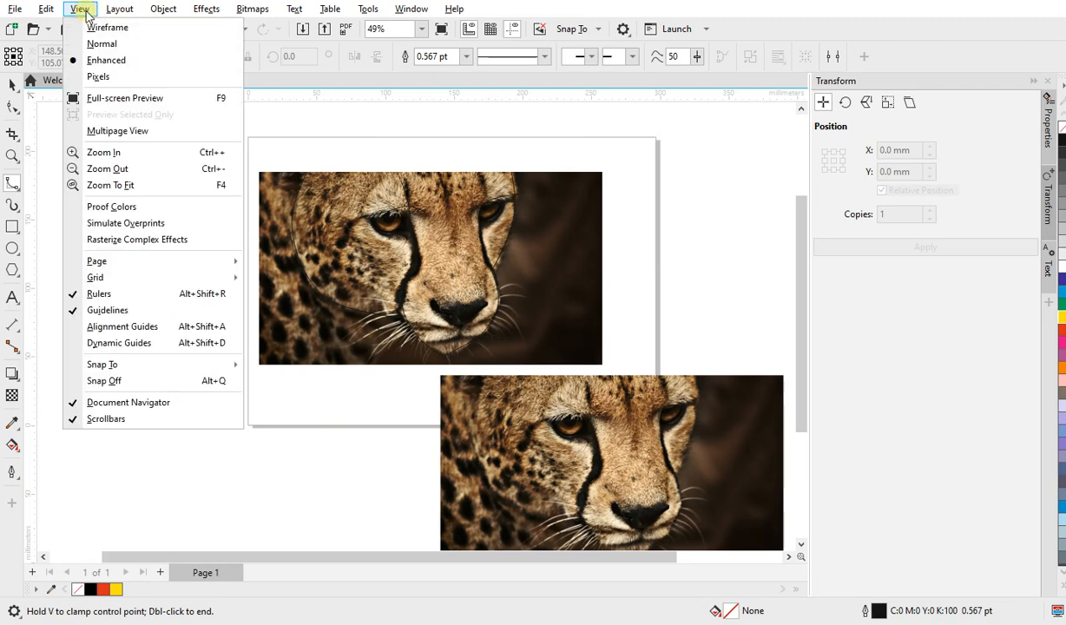
# Show the artwork in Full-screen Preview and return to the editing window
pyautogui.click(145, 98)
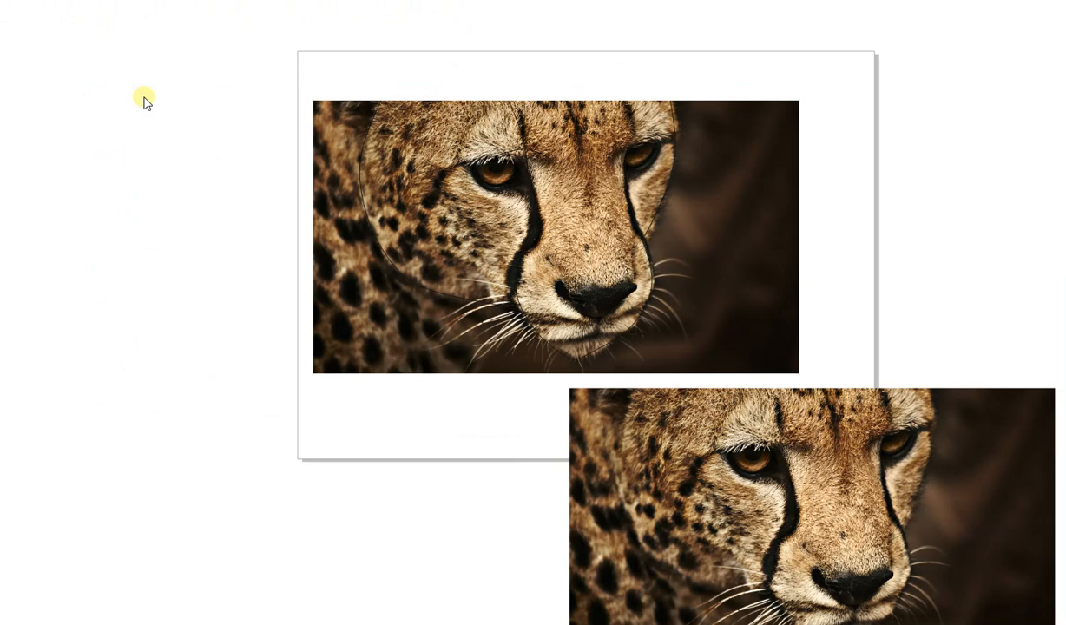
pyautogui.click(145, 103)
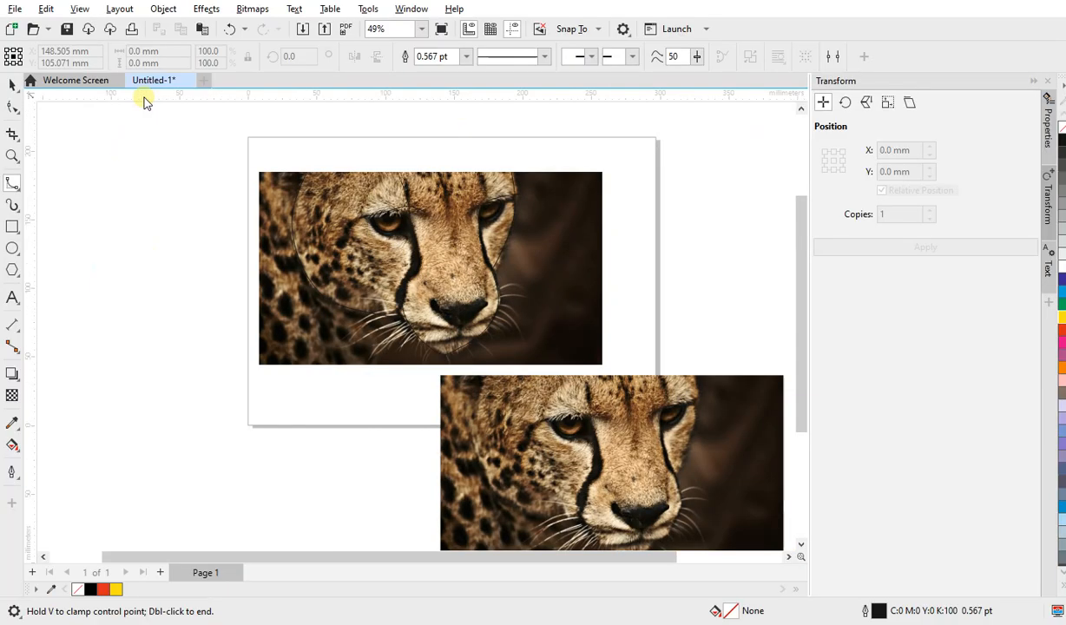
pyautogui.click(78, 8)
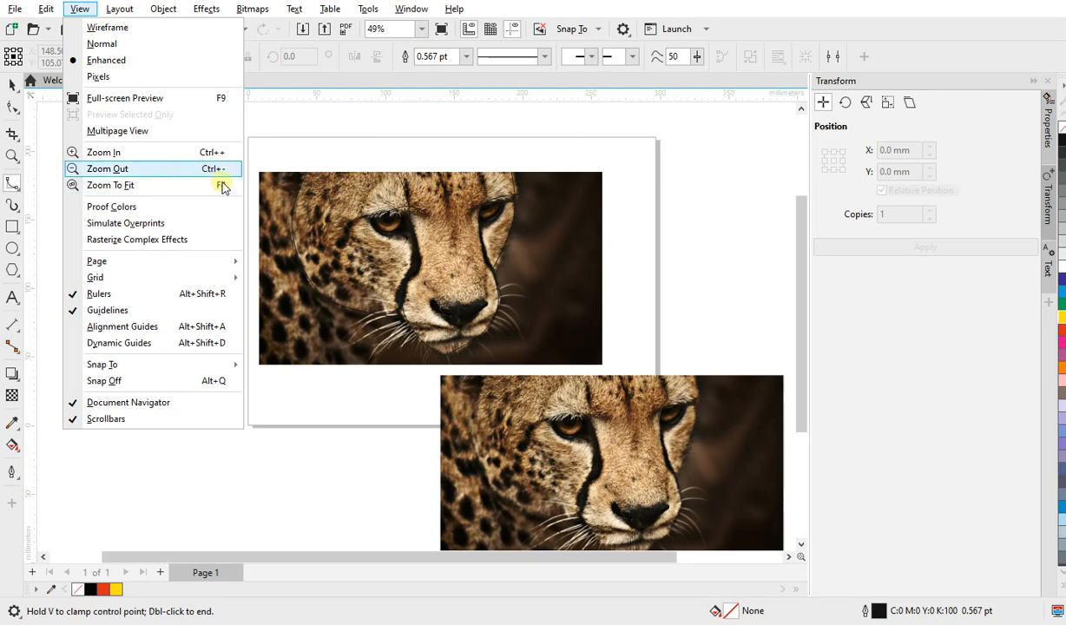
pyautogui.click(339, 164)
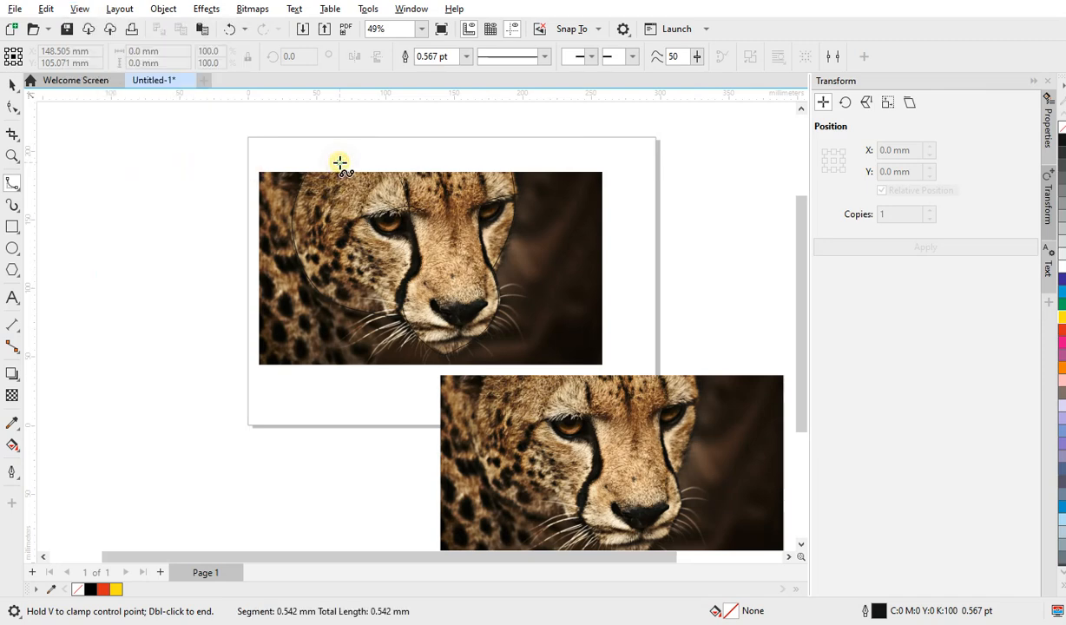
pyautogui.press('Escape')
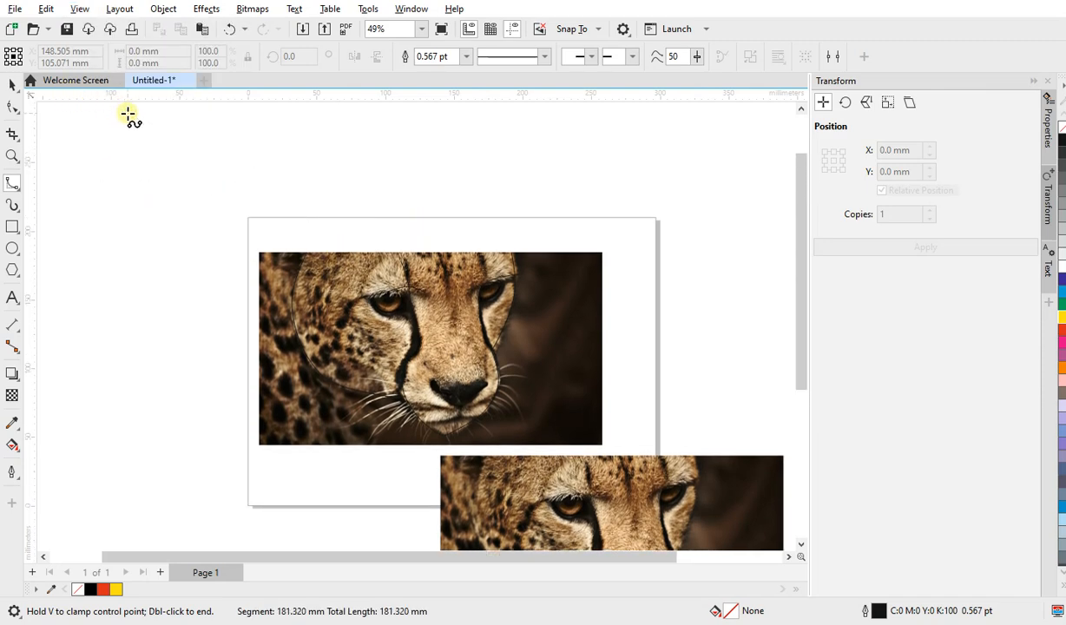
# Activate the Pick tool and demonstrate zooming in and out on the cheetah images and texts
pyautogui.click(12, 84)
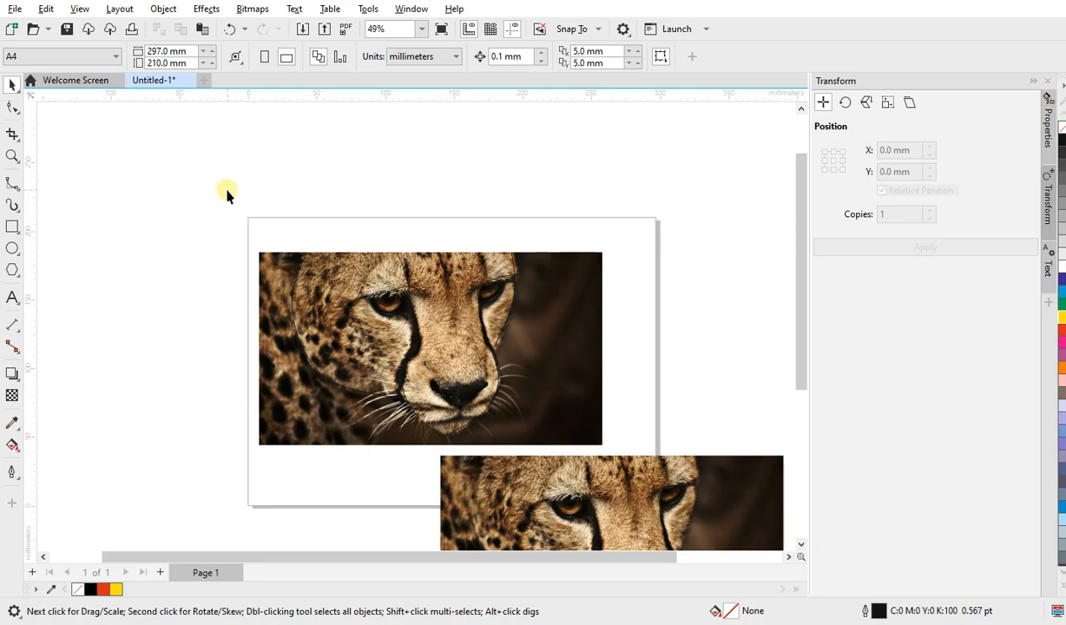
pyautogui.scroll(-3, 226, 195)
pyautogui.scroll(4, 225, 196)
pyautogui.scroll(-4, 226, 195)
pyautogui.scroll(2, 226, 195)
pyautogui.scroll(1, 226, 195)
pyautogui.scroll(-3, 226, 195)
pyautogui.scroll(3, 225, 195)
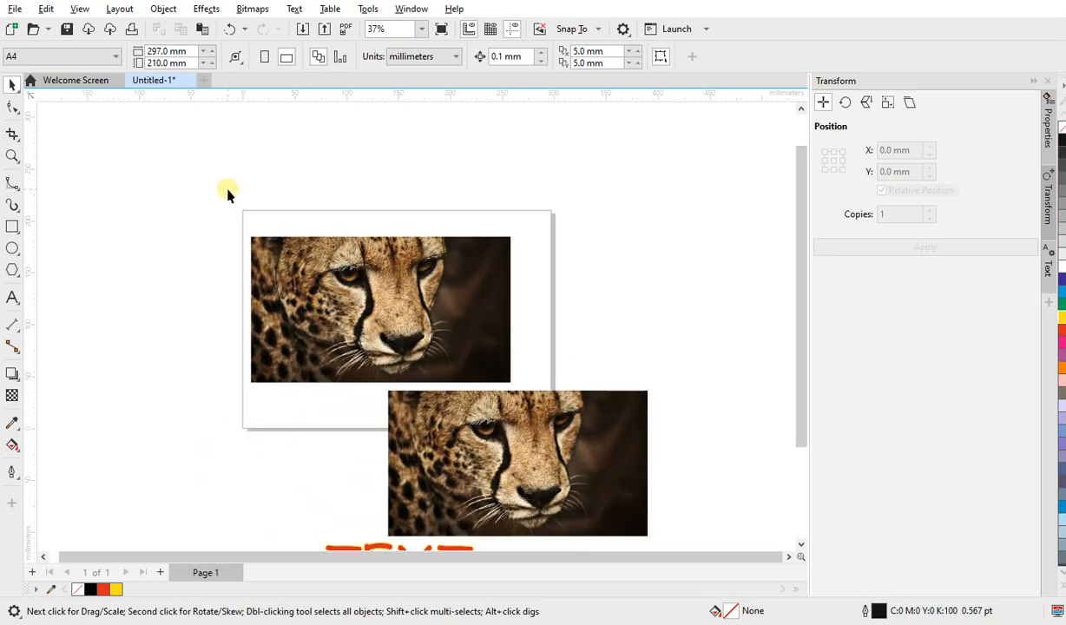
pyautogui.scroll(-2, 234, 206)
pyautogui.scroll(5, 273, 261)
pyautogui.scroll(-3, 278, 270)
pyautogui.scroll(2, 277, 272)
pyautogui.scroll(-4, 278, 273)
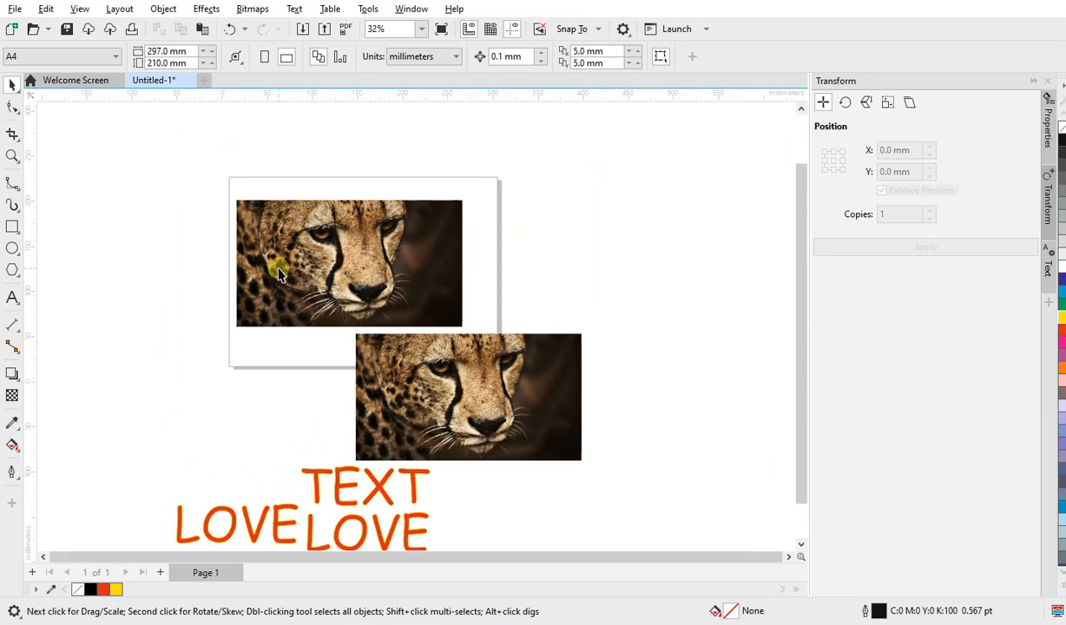
pyautogui.scroll(3, 279, 272)
pyautogui.scroll(-1, 282, 276)
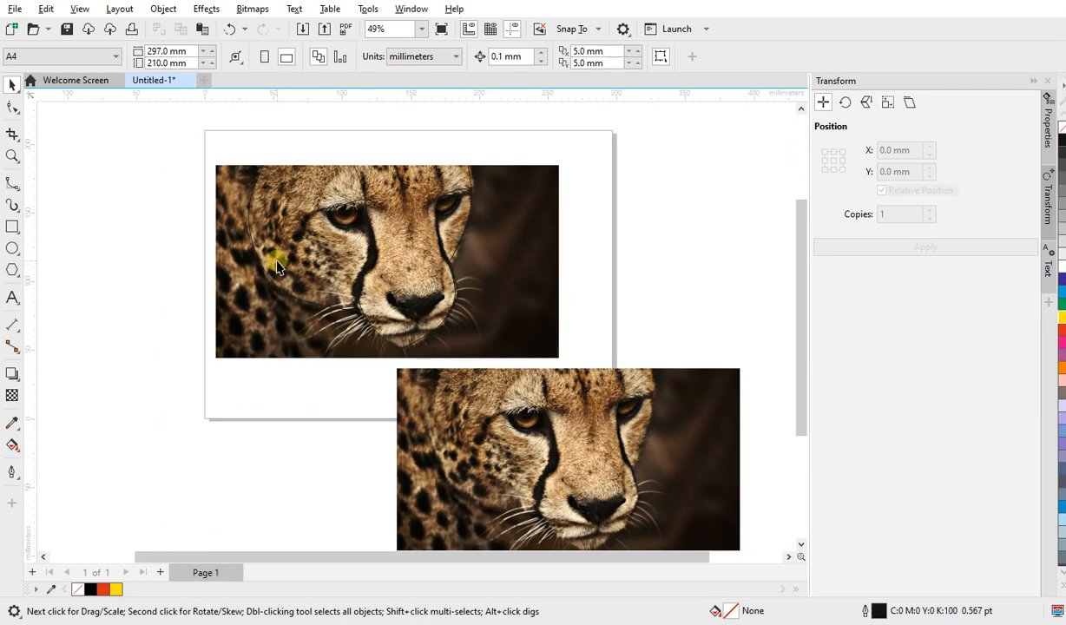
# Insert one A4 landscape page, 297 by 210 mm, after page 1
pyautogui.click(118, 10)
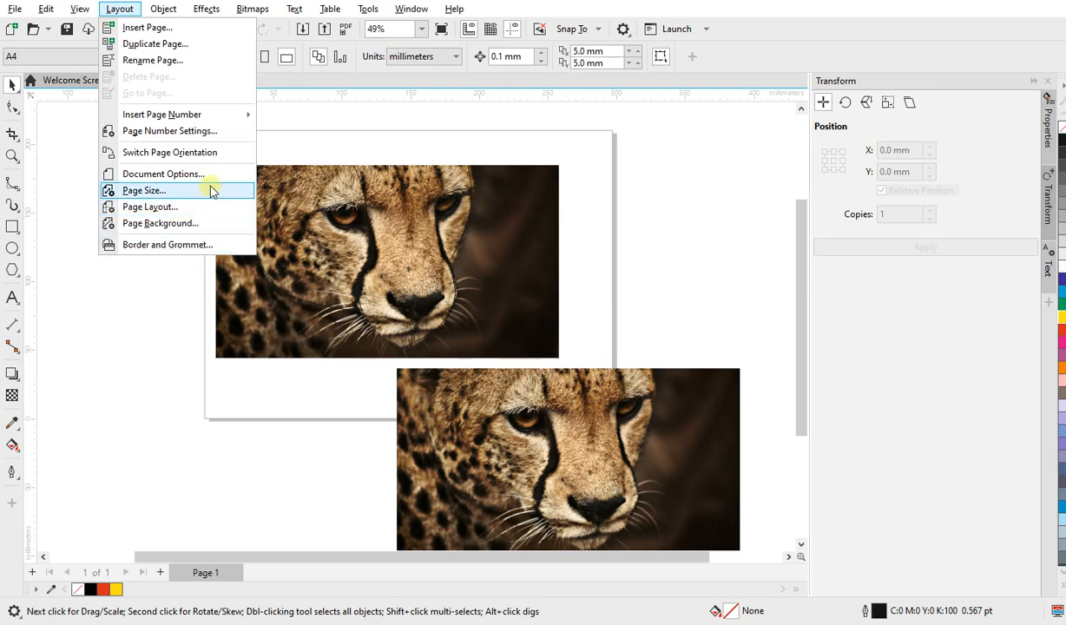
pyautogui.press('Escape')
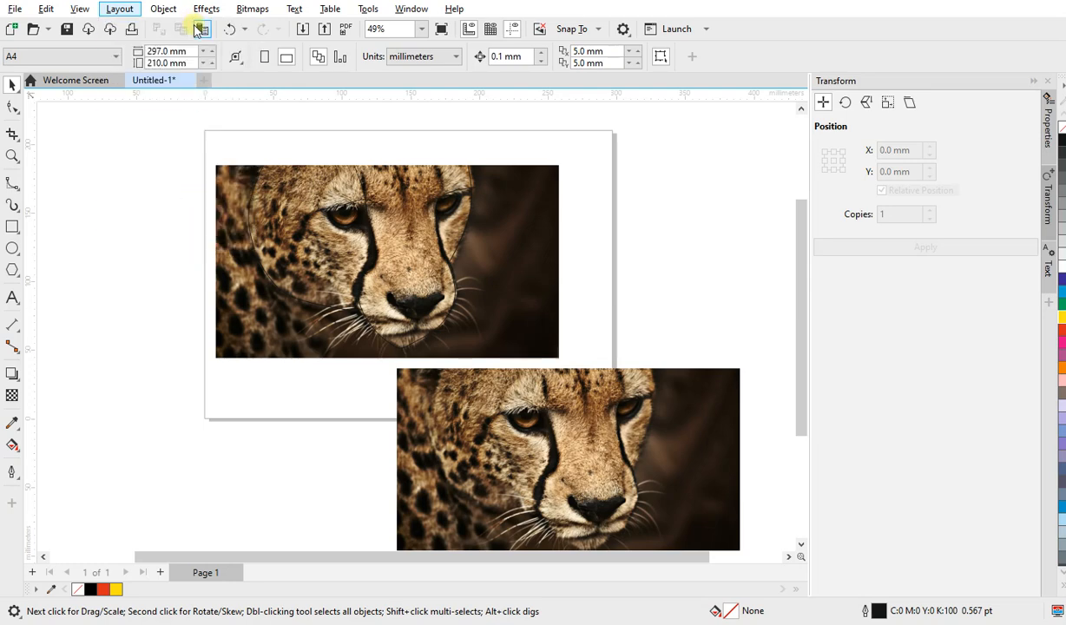
pyautogui.click(119, 9)
pyautogui.press('Escape')
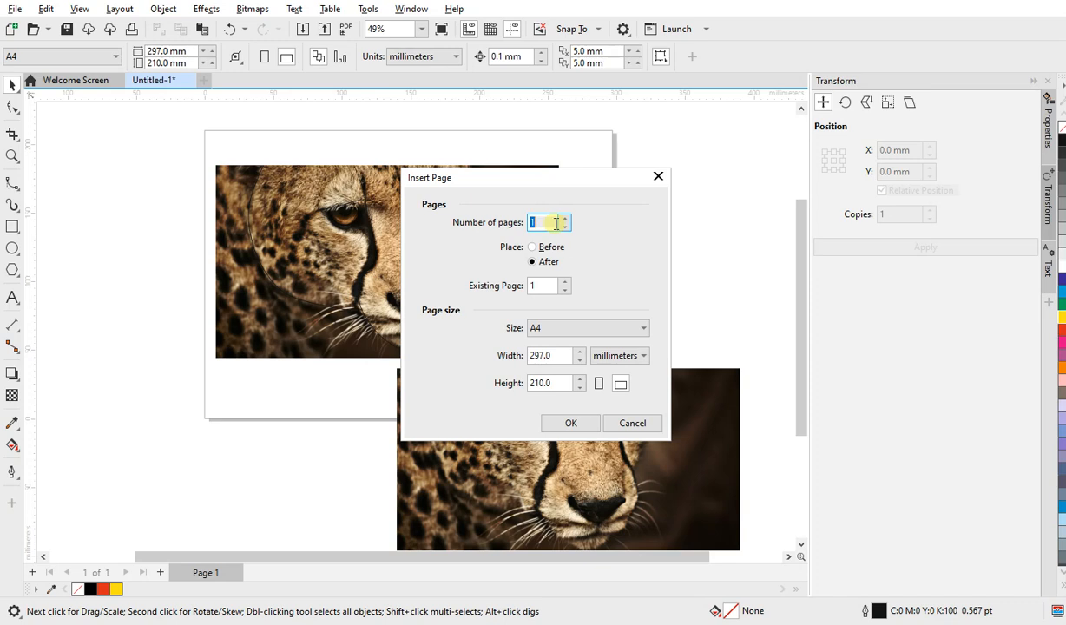
pyautogui.click(537, 285)
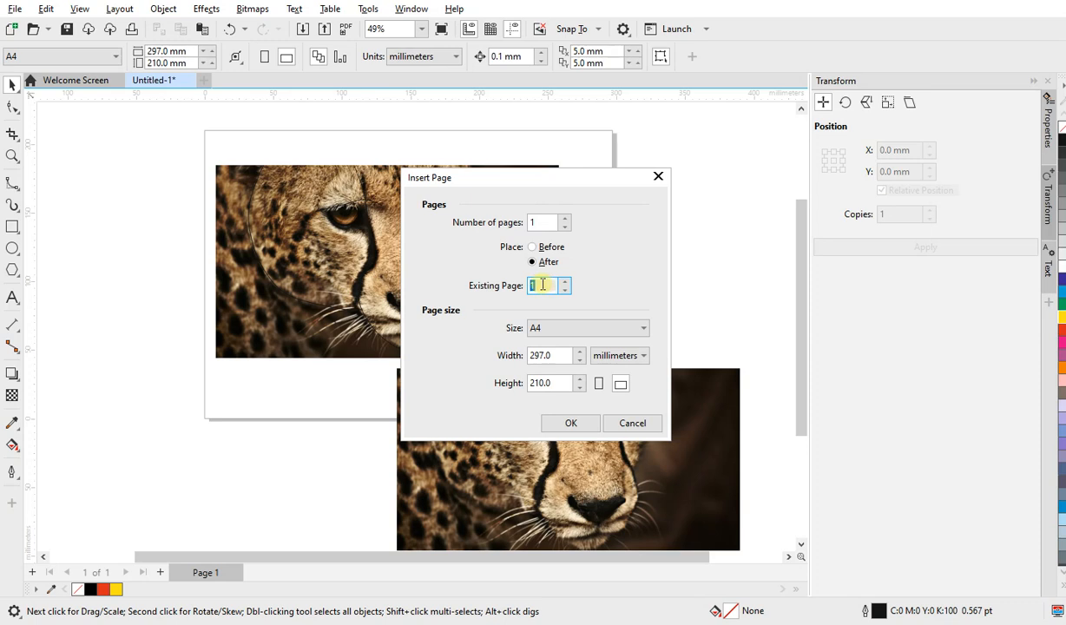
pyautogui.click(566, 427)
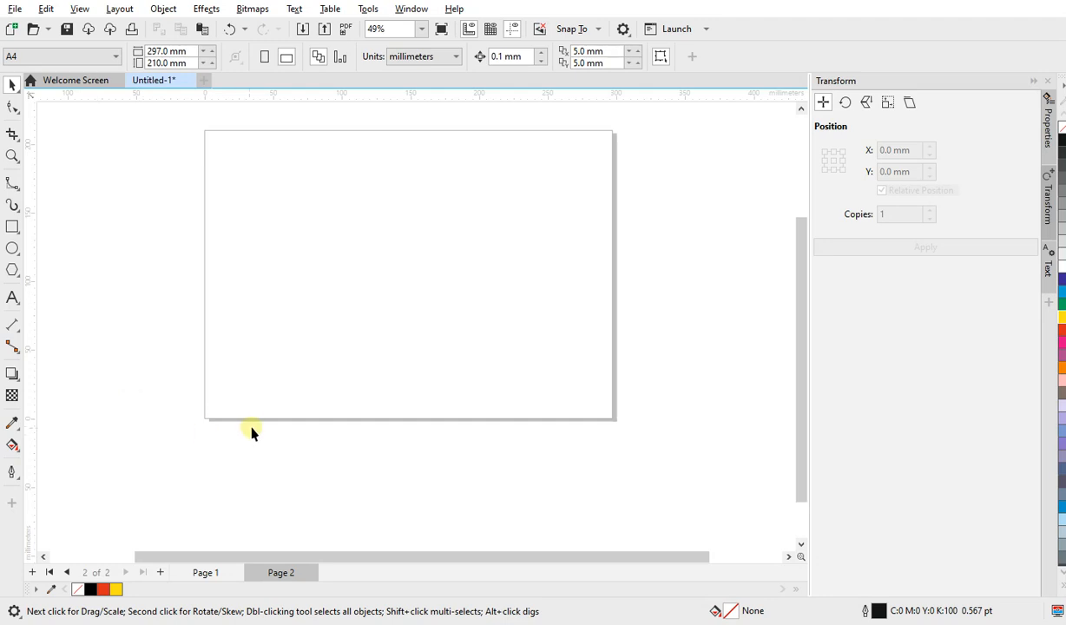
# Switch back and forth between Page 1 and Page 2 to compare their contents, ending on Page 1
pyautogui.click(210, 576)
pyautogui.click(262, 576)
pyautogui.click(210, 574)
pyautogui.click(270, 576)
pyautogui.click(218, 574)
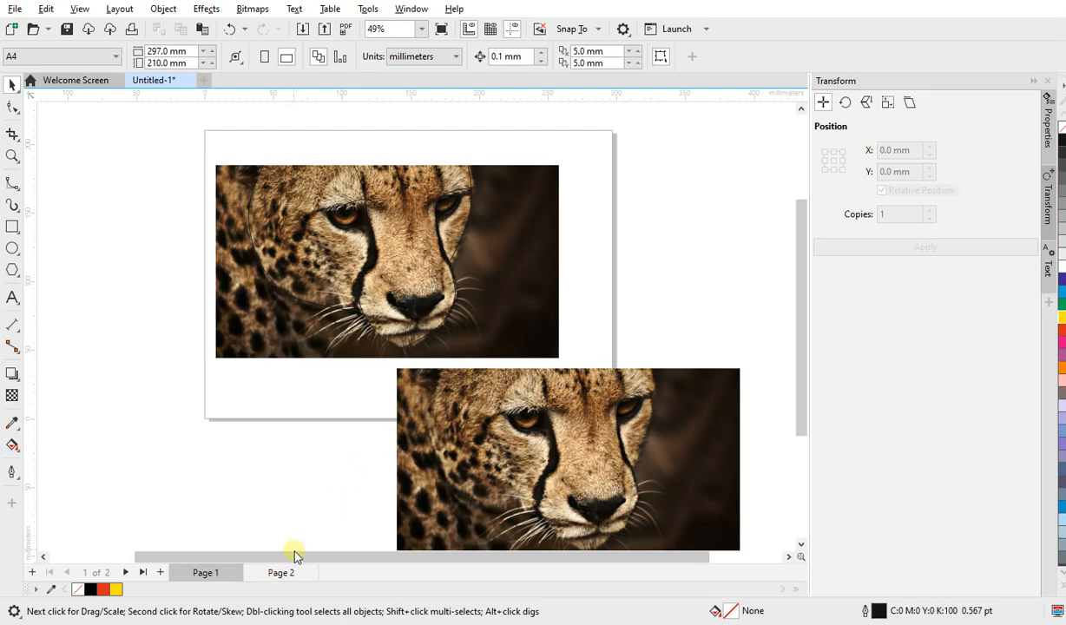
# Move the lower cheetah image from Page 1 to Page 2, centring it at about X 164 mm, Y 76 mm
pyautogui.click(417, 477)
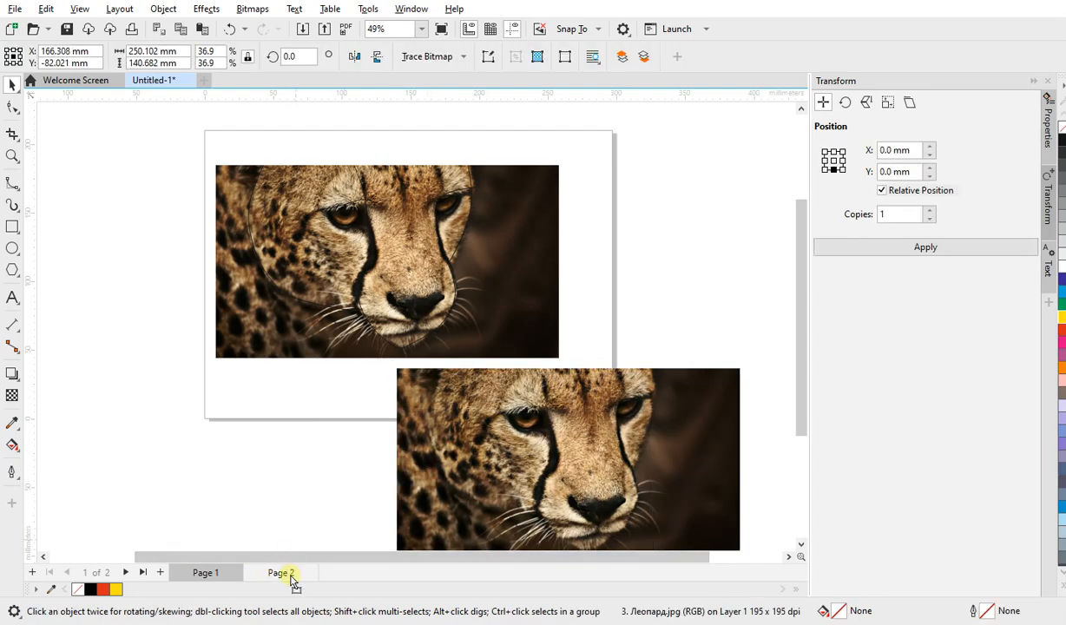
pyautogui.moveTo(291, 579); pyautogui.dragTo(286, 278)
pyautogui.moveTo(380, 313); pyautogui.dragTo(371, 362)
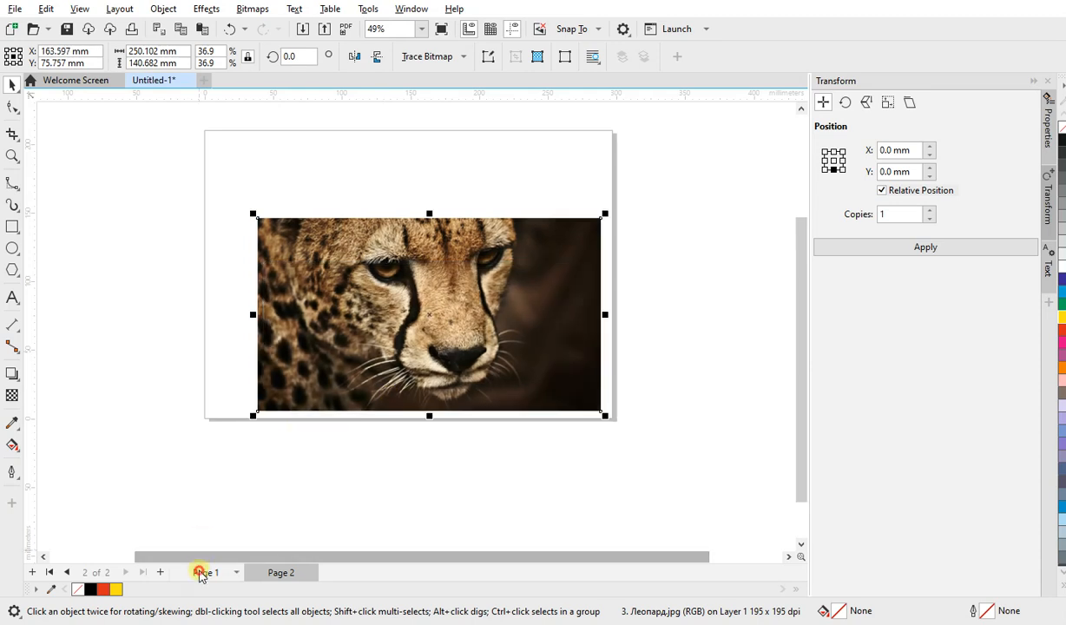
# Move the remaining cheetah image on Page 1 up to about X 136 mm, Y 132 mm, and check both pages
pyautogui.click(205, 572)
pyautogui.click(306, 283)
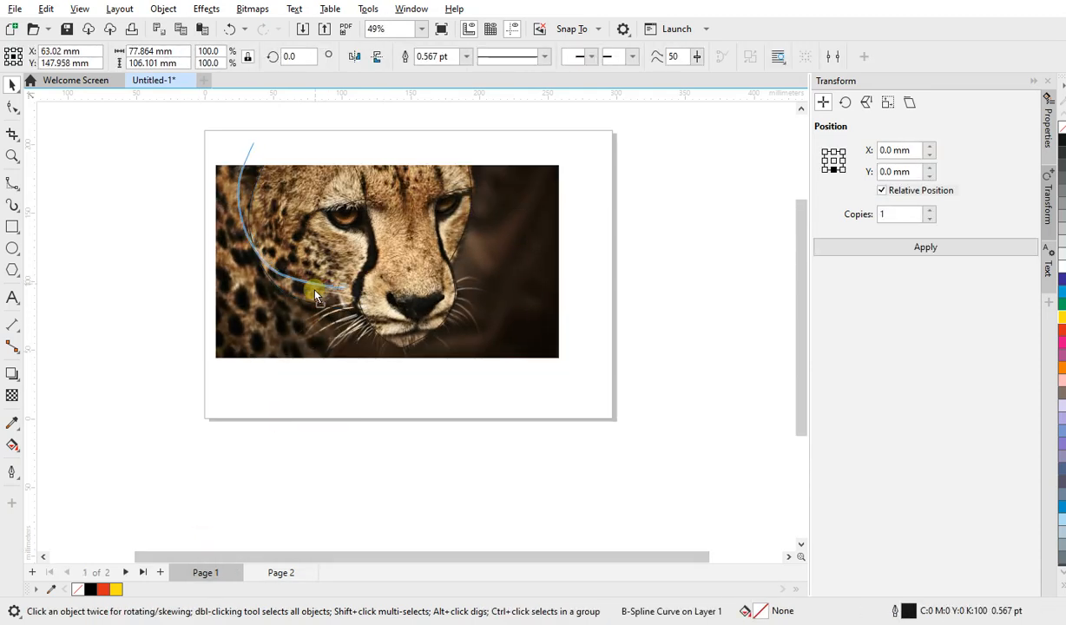
pyautogui.moveTo(238, 304); pyautogui.dragTo(242, 280)
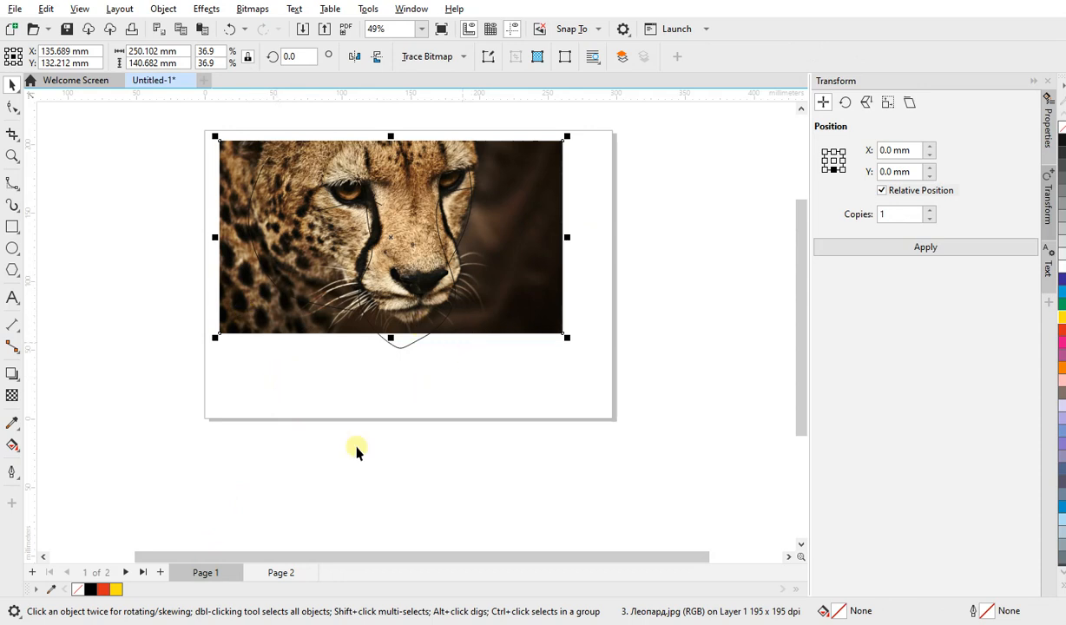
pyautogui.click(274, 571)
pyautogui.click(227, 572)
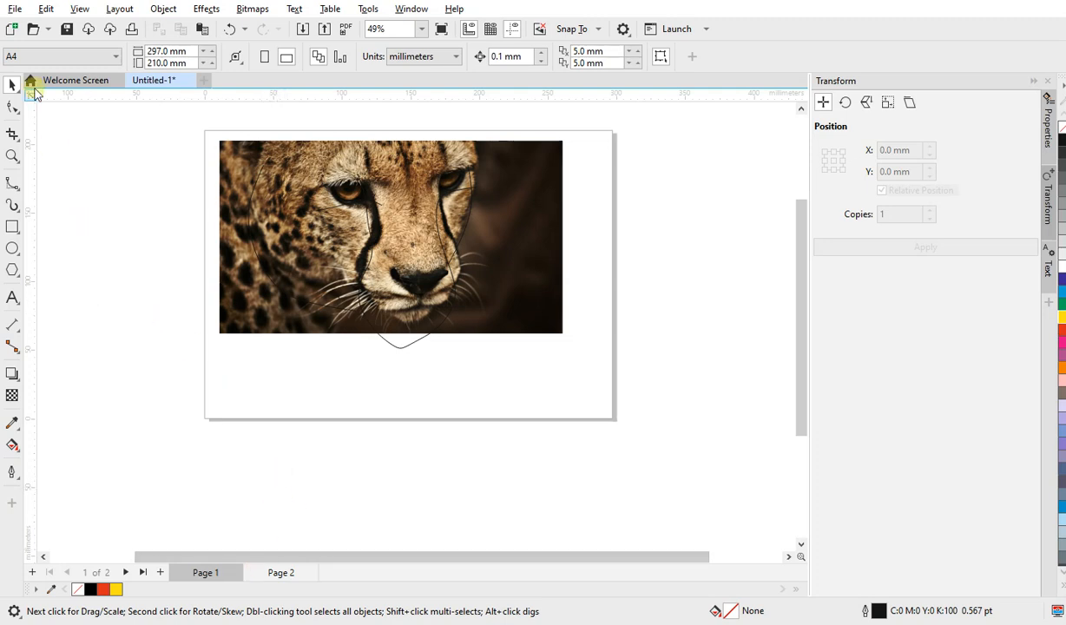
pyautogui.click(171, 10)
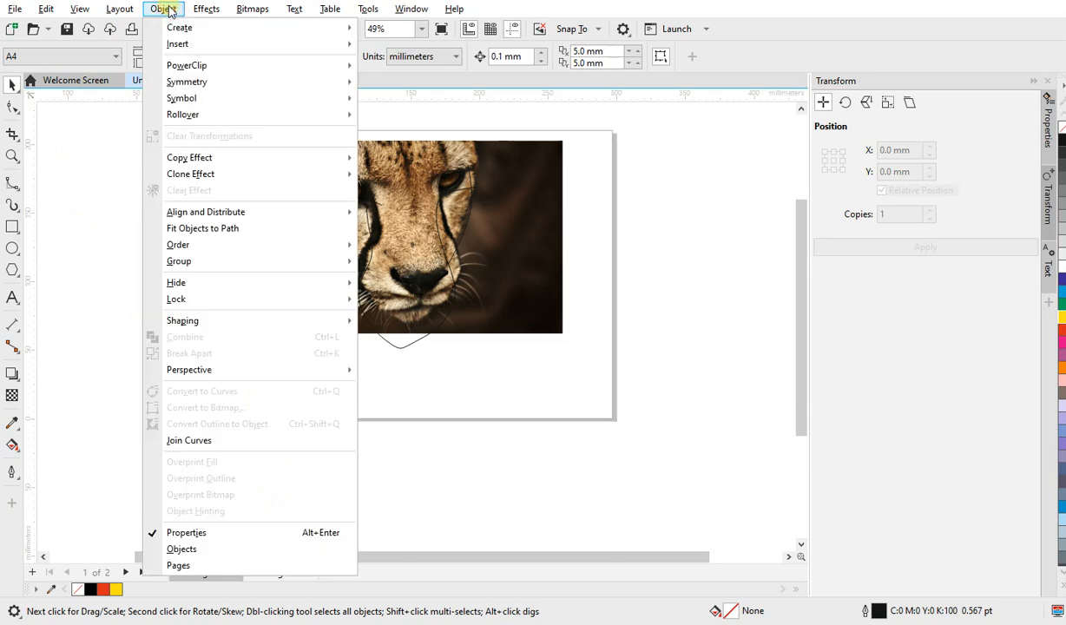
pyautogui.moveTo(182, 33)
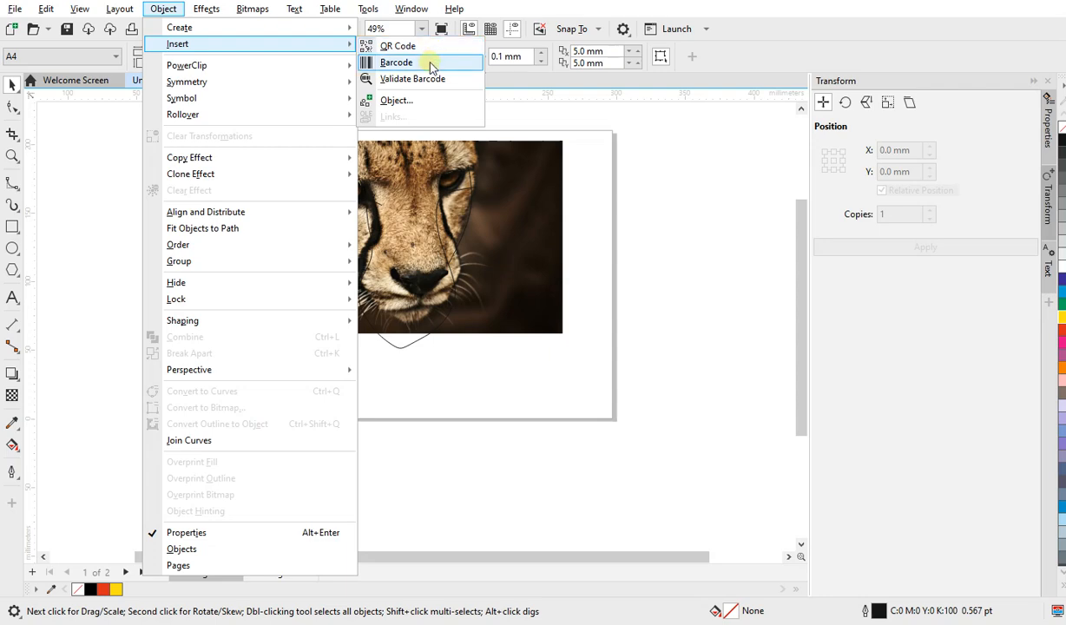
pyautogui.press('Escape')
pyautogui.press('Escape')
pyautogui.press('Escape')
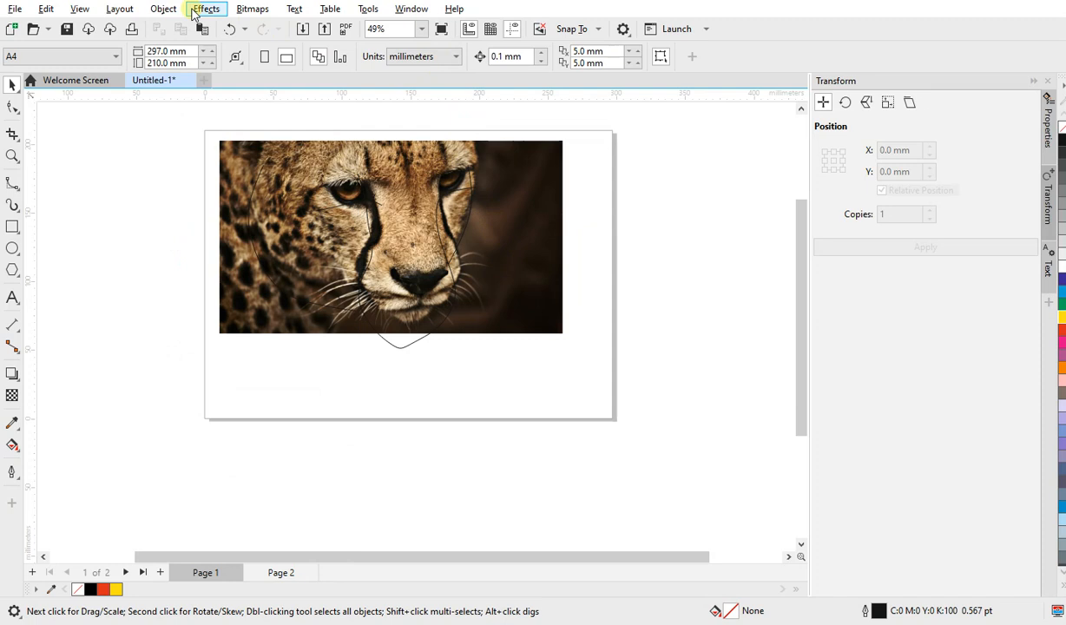
# Start inserting a barcode object on Page 1
pyautogui.click(121, 9)
pyautogui.moveTo(163, 8)
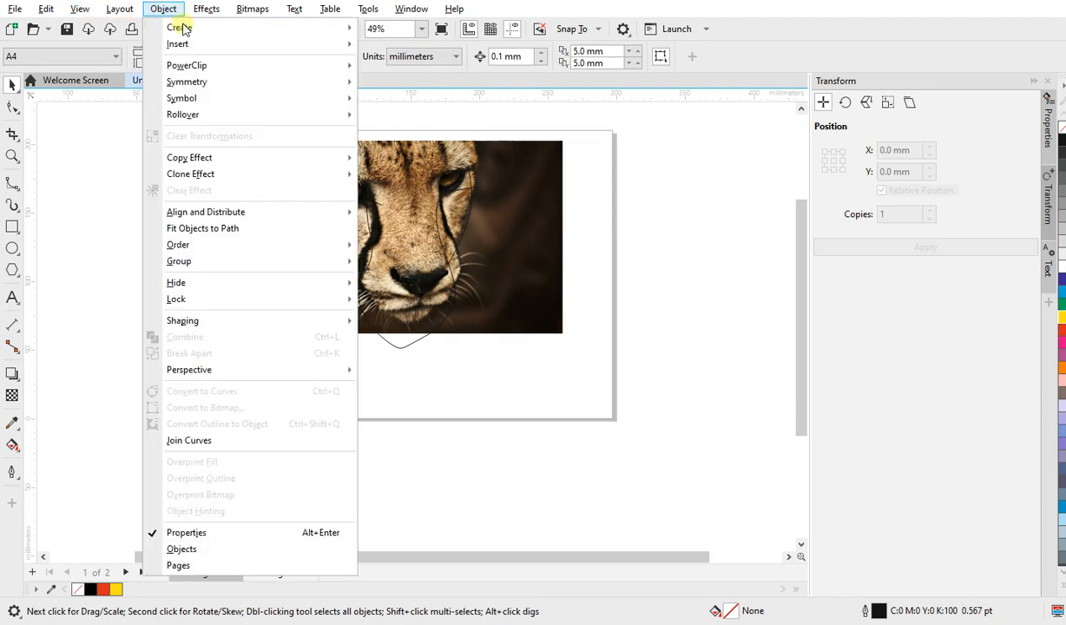
pyautogui.moveTo(238, 50)
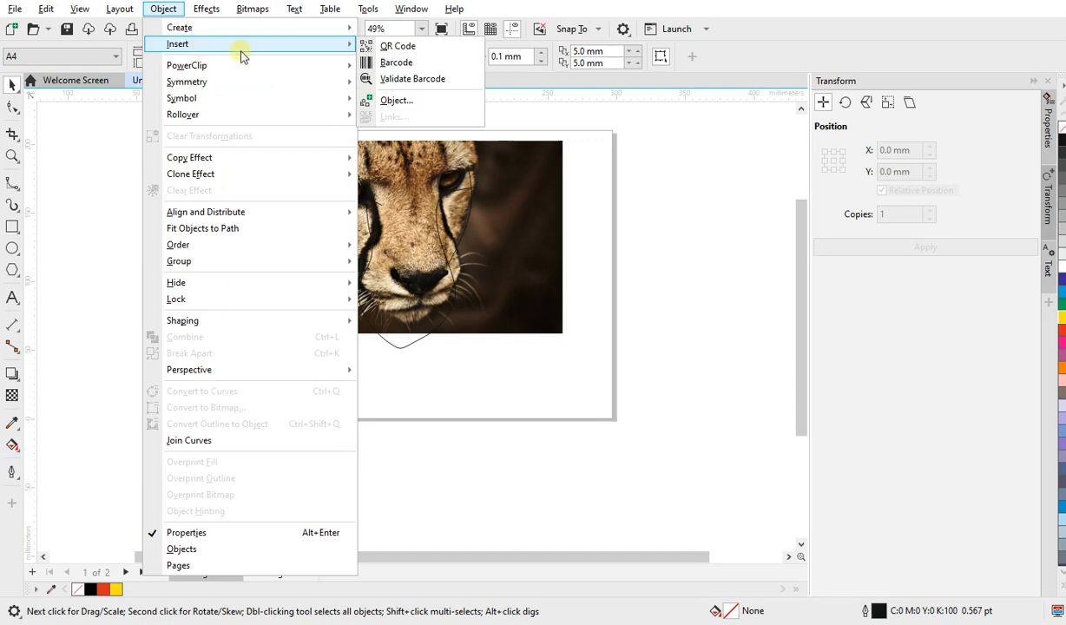
pyautogui.click(395, 62)
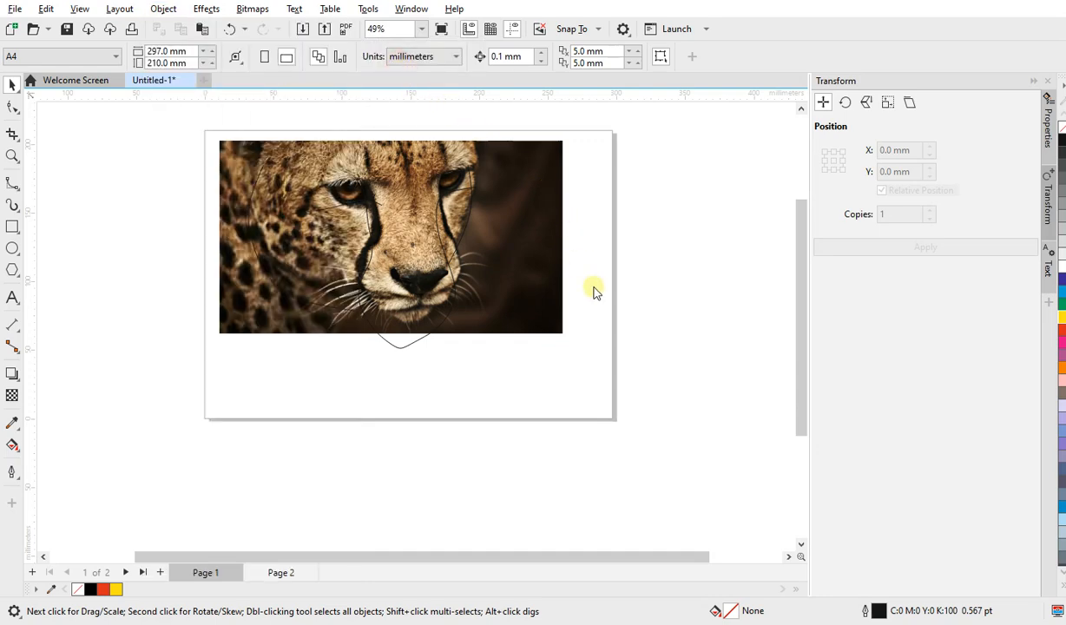